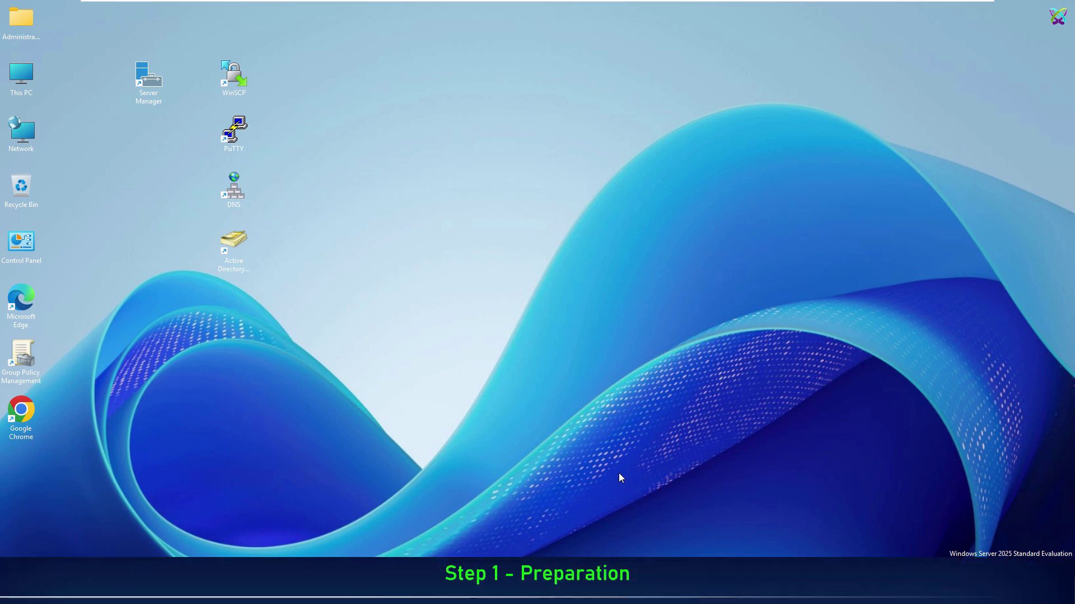
- Bring the Nextcloud dashboard forward and highlight the server IP 10.16.3.21 in the address bar
{"action": "left_click", "coordinate": [600, 589]}
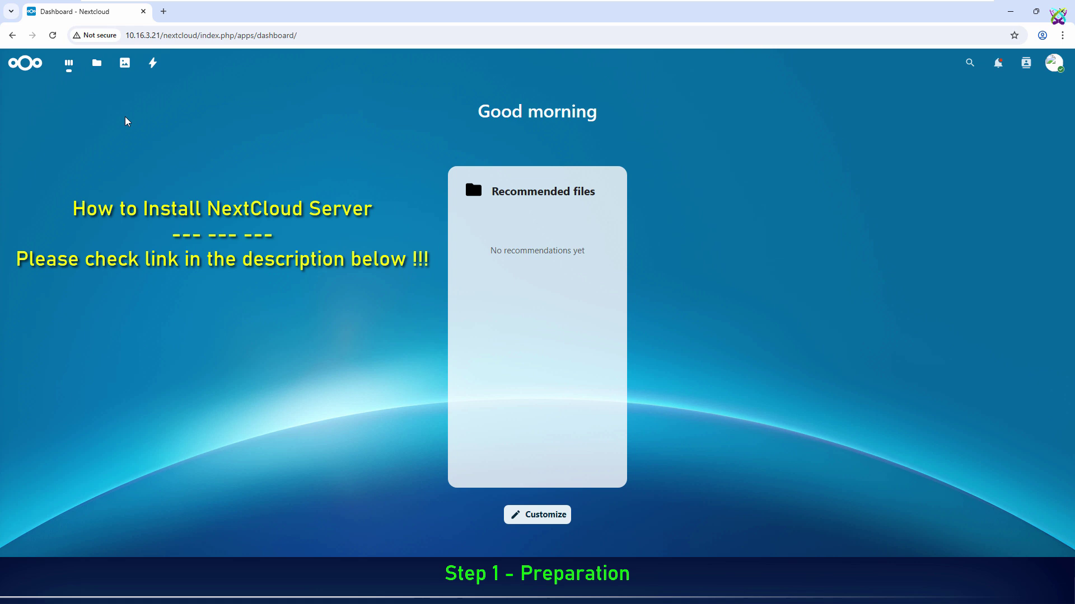
{"action": "left_click", "coordinate": [143, 36]}
{"action": "left_click_drag", "start_coordinate": [126, 36], "coordinate": [162, 36]}
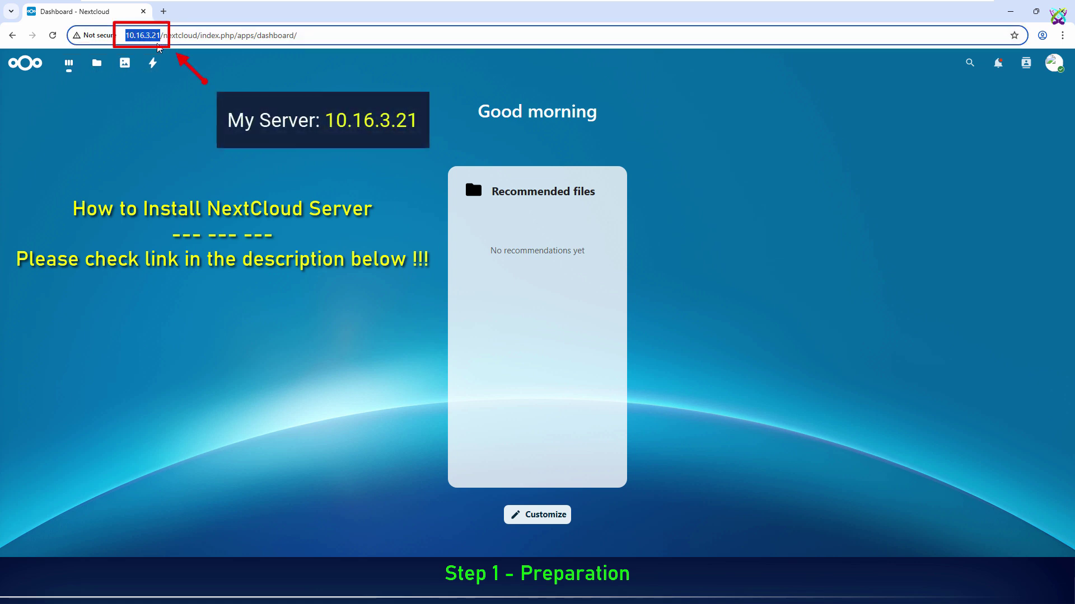
{"action": "left_click", "coordinate": [195, 175]}
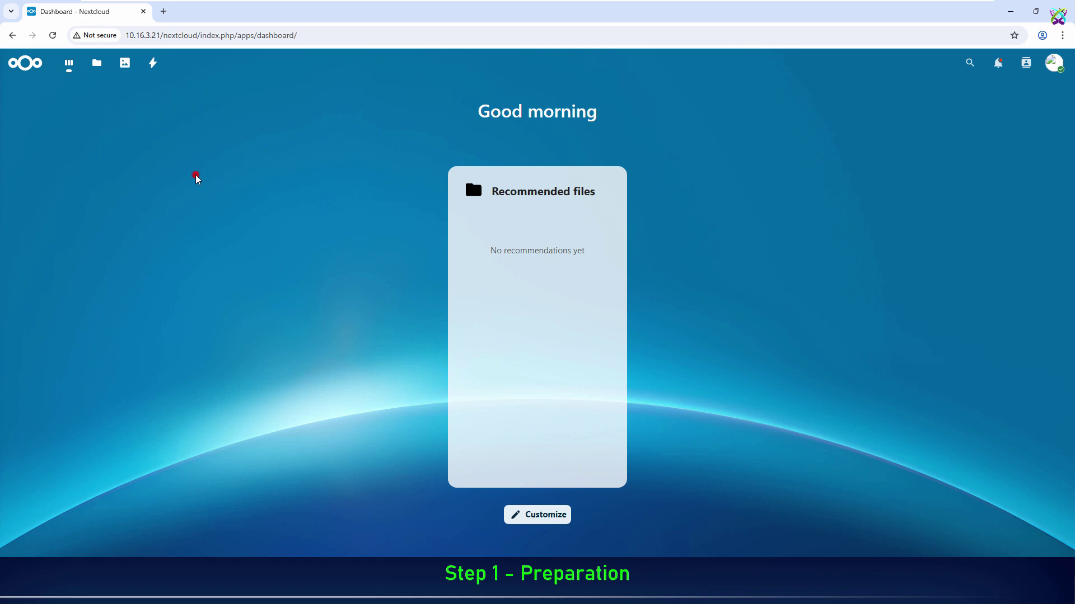
- Review the ACC, HR and IT users under ttc.local > Dept, then minimize ADUC and Chrome
{"action": "left_click", "coordinate": [625, 592]}
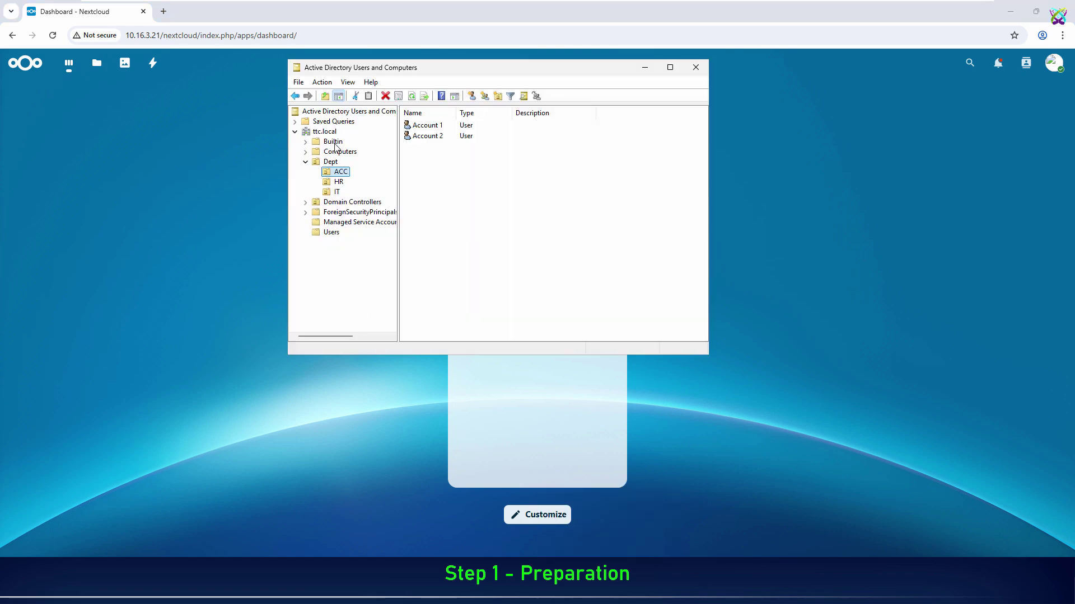
{"action": "left_click", "coordinate": [324, 132]}
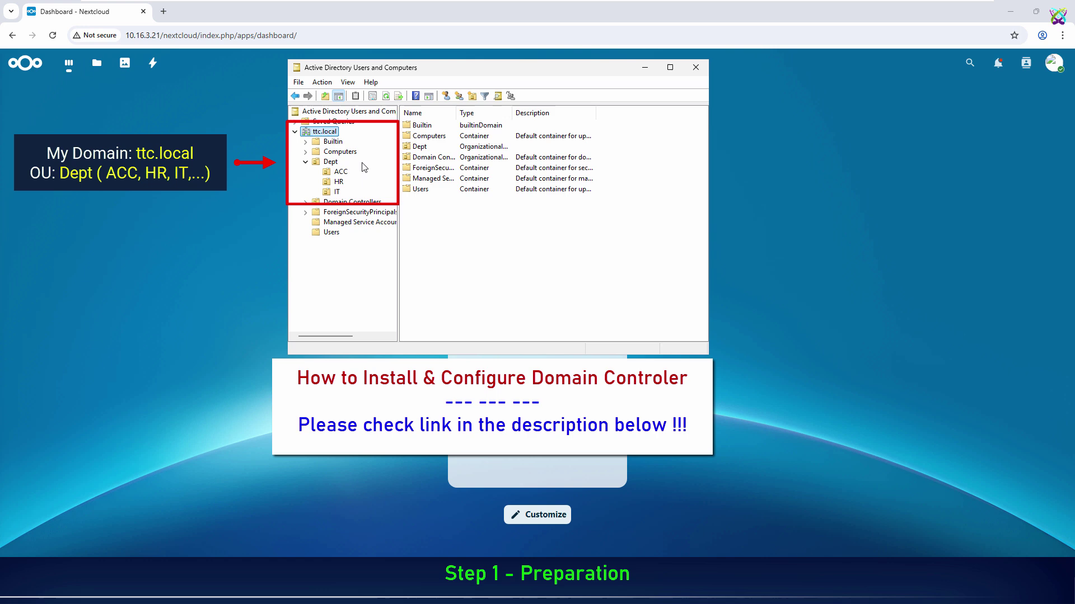
{"action": "left_click", "coordinate": [332, 162]}
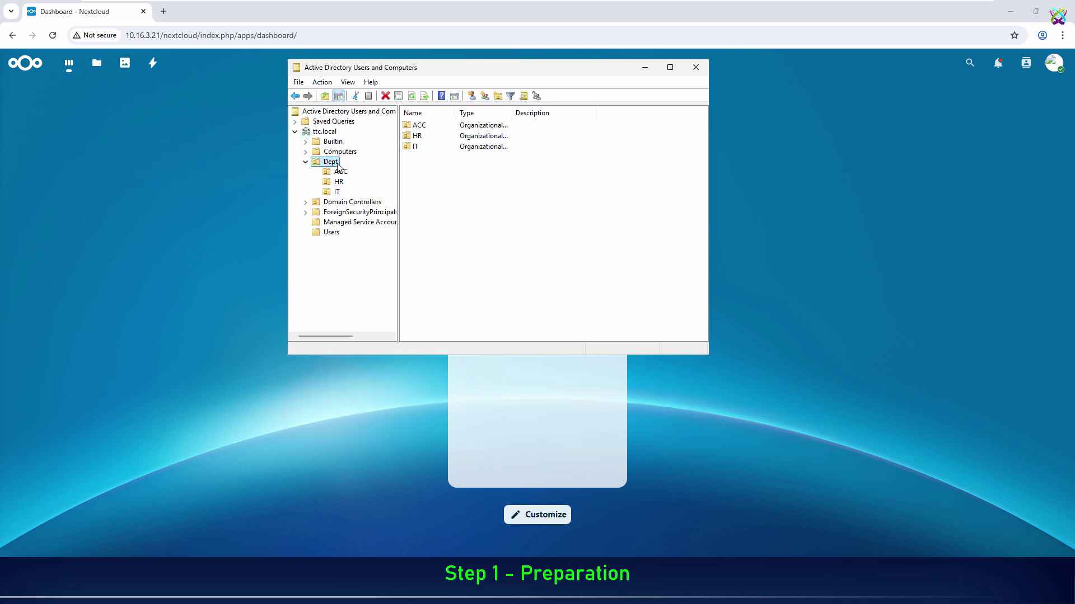
{"action": "left_click", "coordinate": [339, 182]}
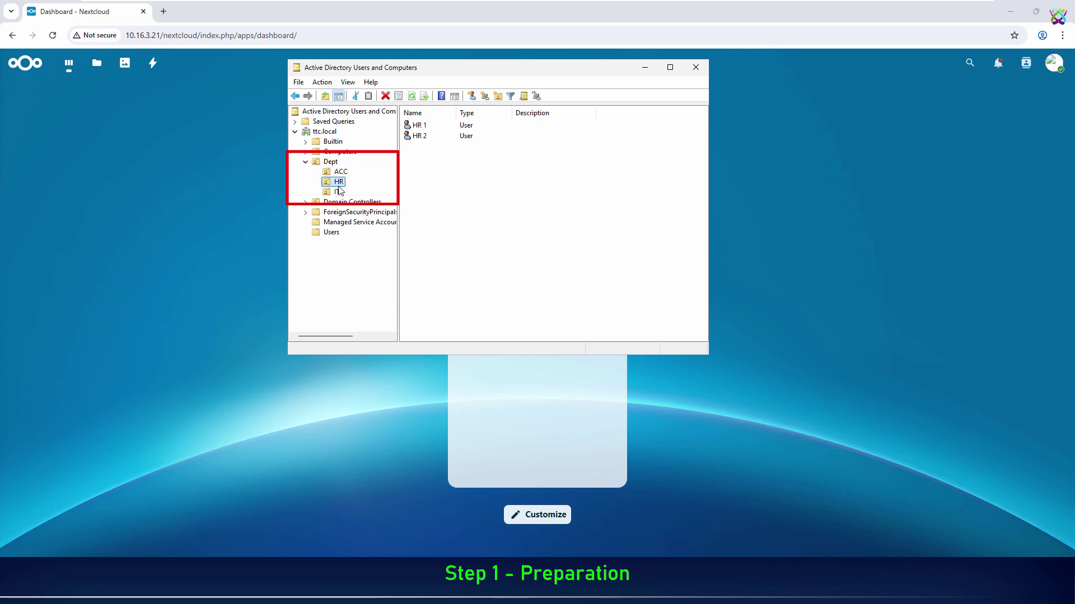
{"action": "left_click", "coordinate": [338, 192]}
{"action": "left_click", "coordinate": [644, 70]}
{"action": "left_click", "coordinate": [1010, 11]}
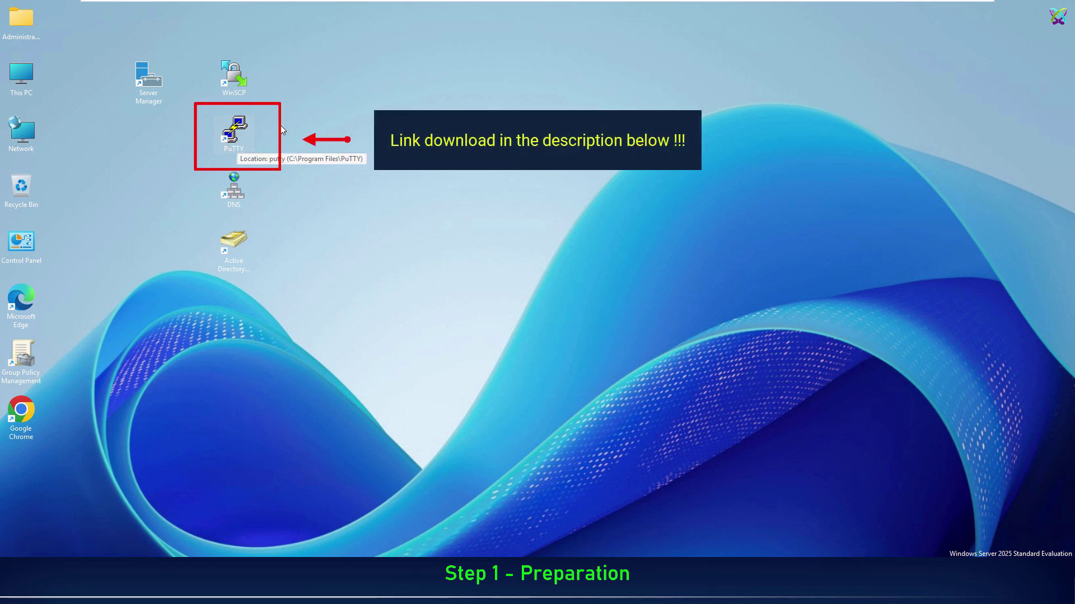
{"action": "left_click", "coordinate": [233, 84]}
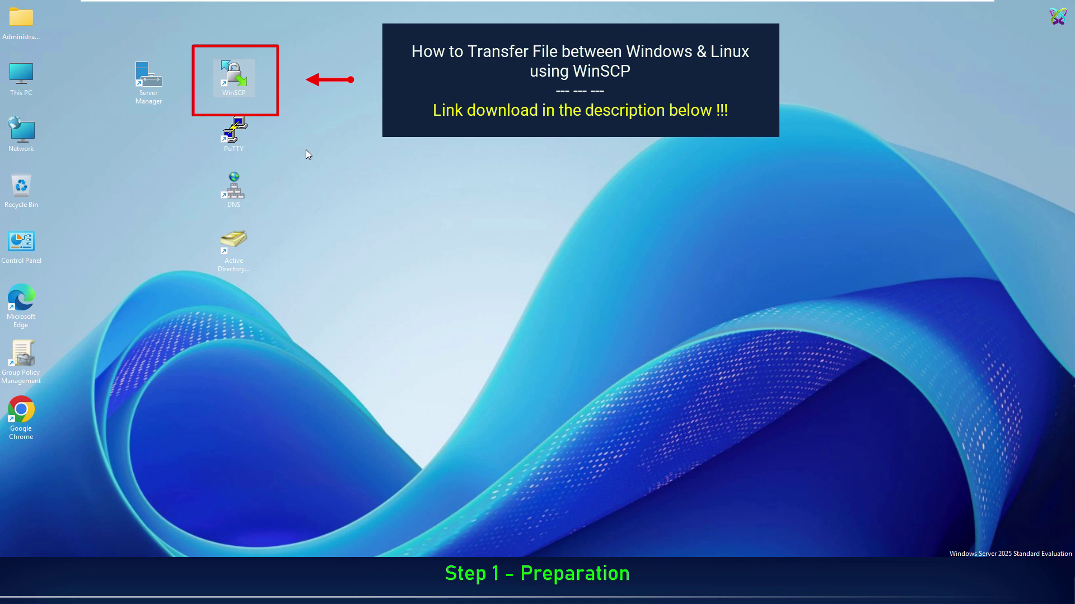
{"action": "left_click", "coordinate": [323, 168]}
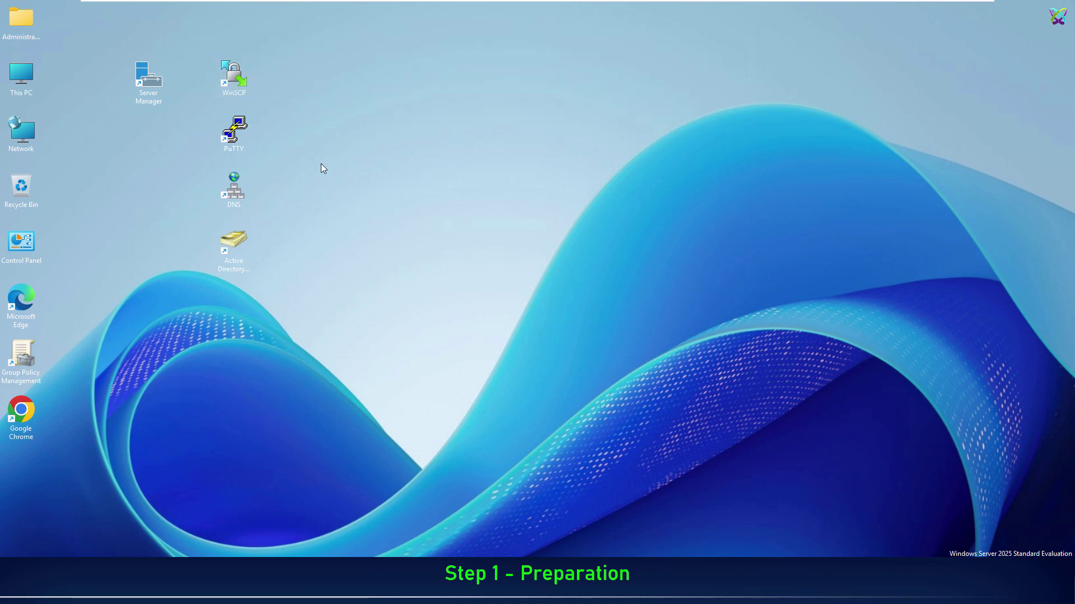
{"action": "double_click", "coordinate": [245, 199]}
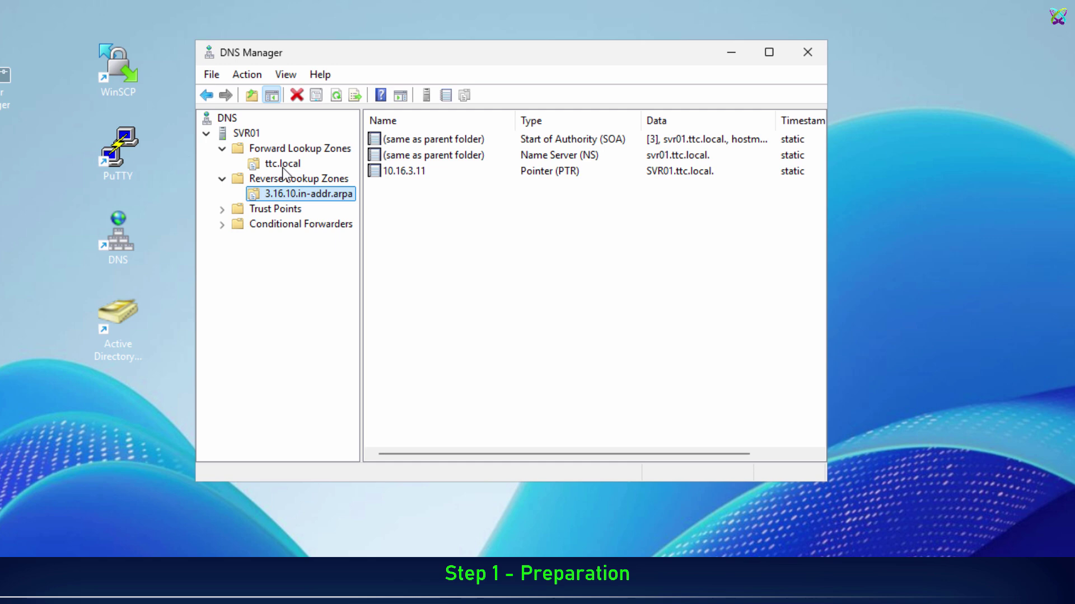
{"action": "left_click", "coordinate": [282, 166]}
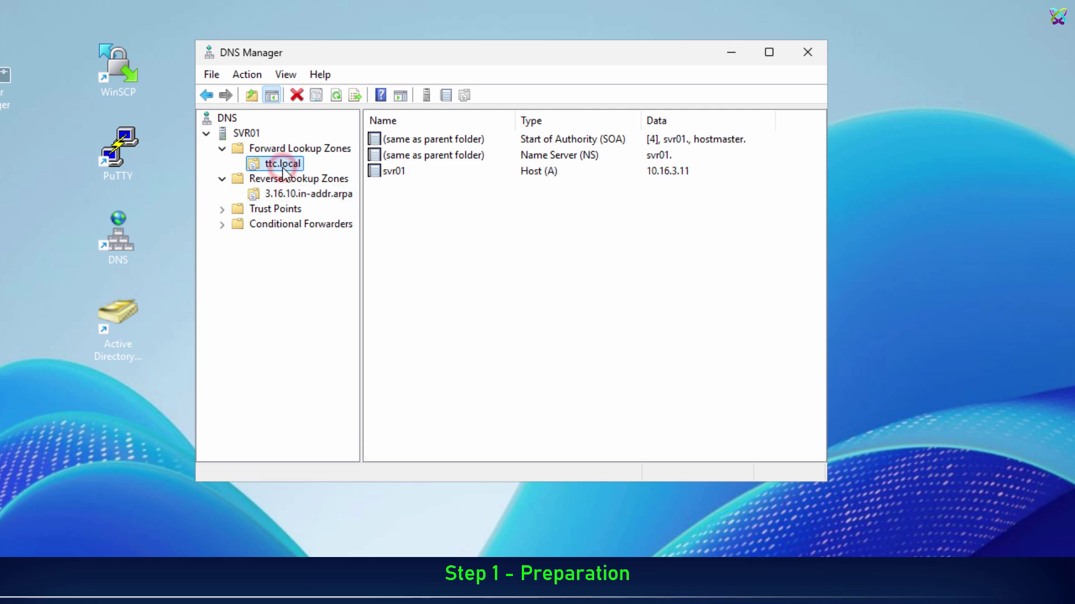
{"action": "left_click", "coordinate": [401, 172]}
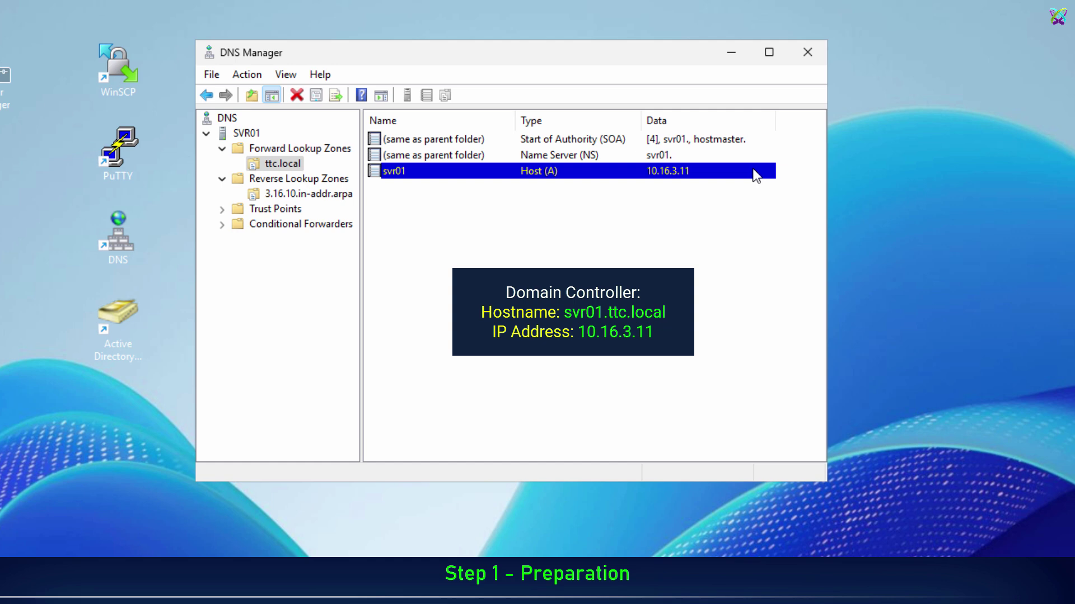
{"action": "left_click", "coordinate": [309, 194]}
{"action": "left_click", "coordinate": [408, 173]}
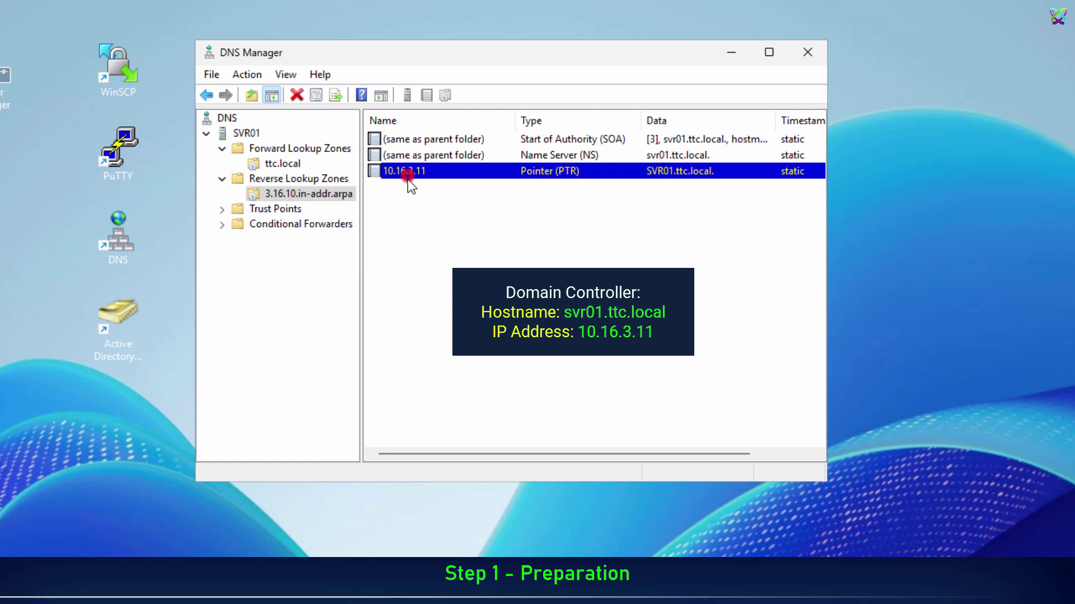
{"action": "left_click", "coordinate": [730, 49]}
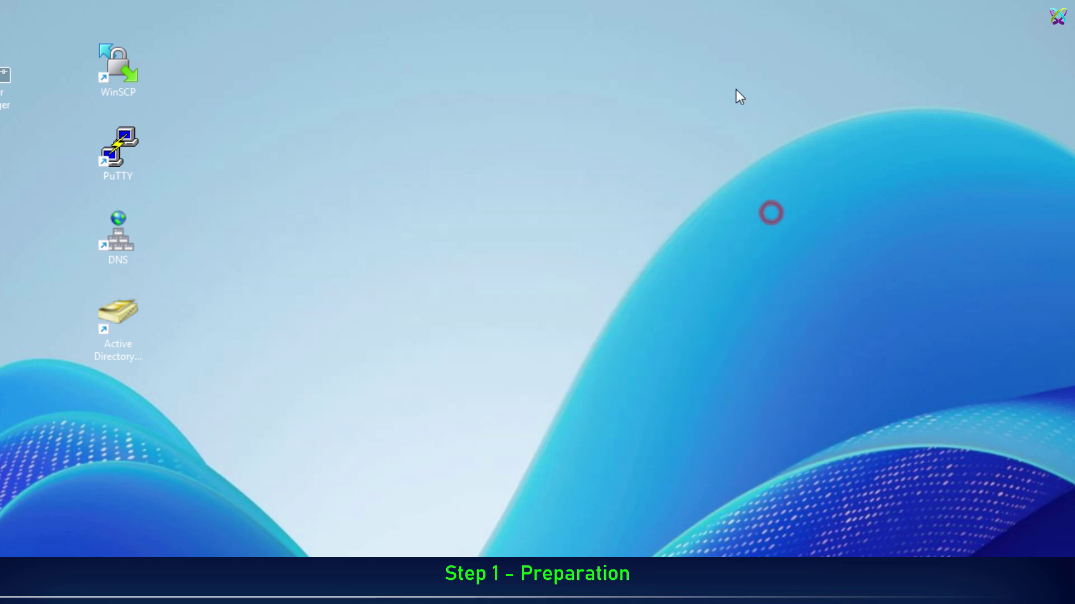
- Edit /etc/hosts on ubt2401 with sudo vim to add '10.16.3.11 svr01.ttc.local svr01' and save
{"action": "key", "text": "alt+Tab"}
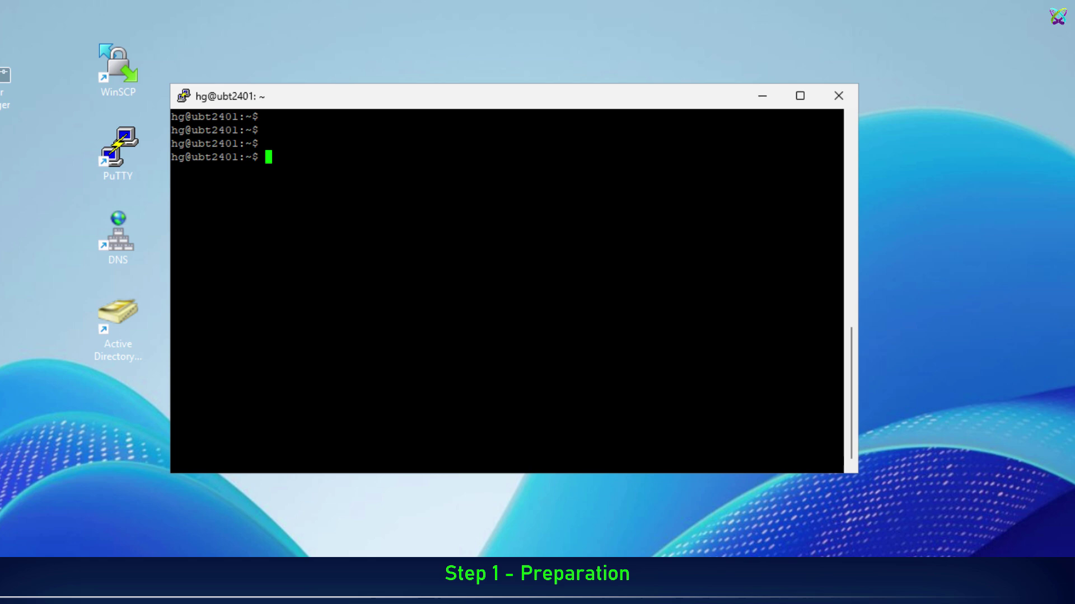
{"action": "left_click", "coordinate": [392, 146]}
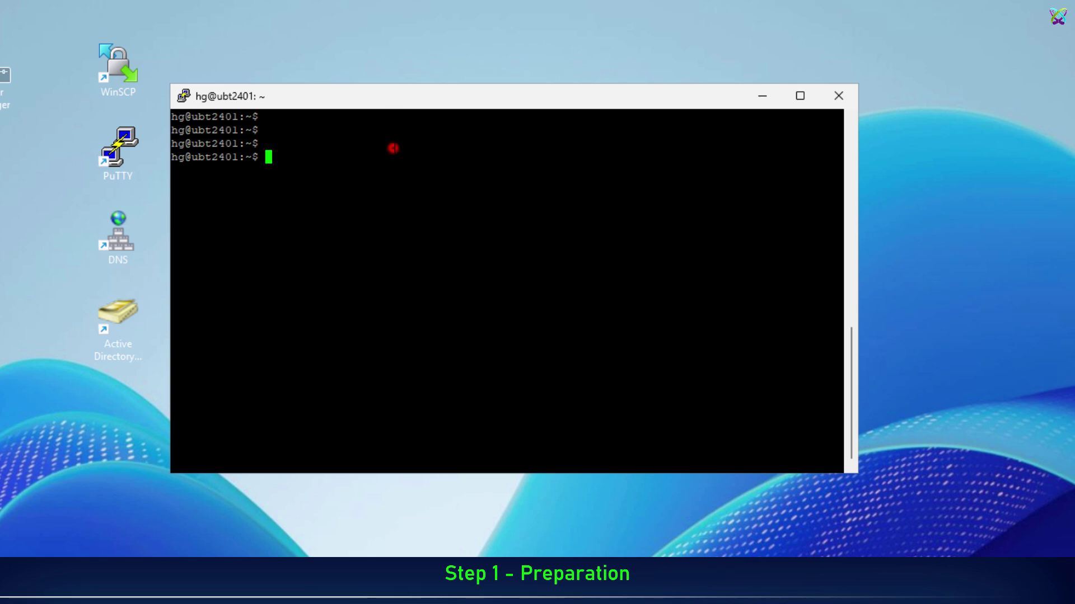
{"action": "type", "text": "sud"}
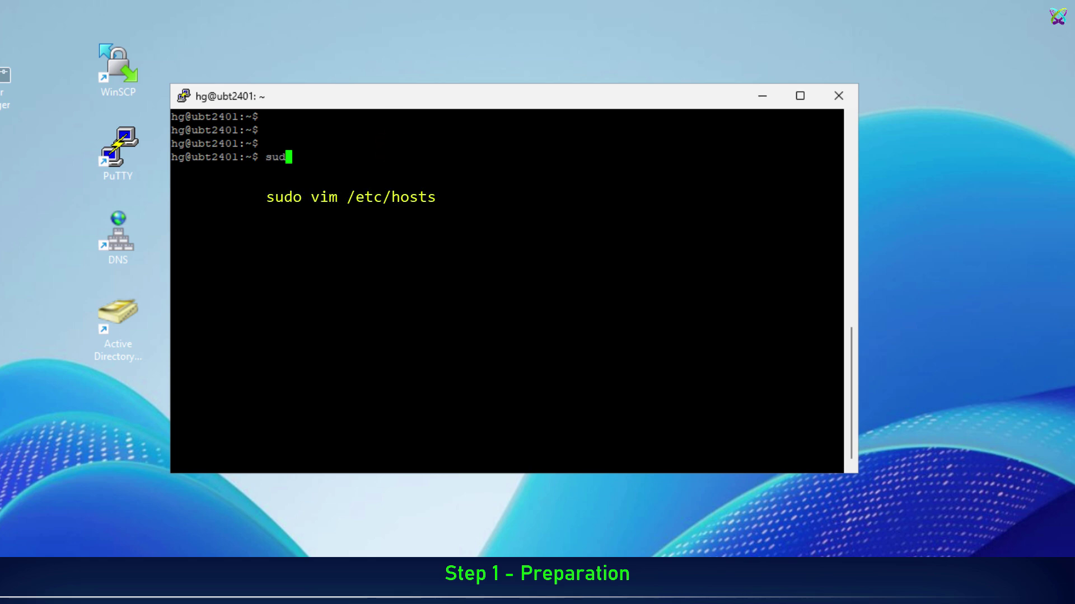
{"action": "type", "text": "o vim /etc/hosts"}
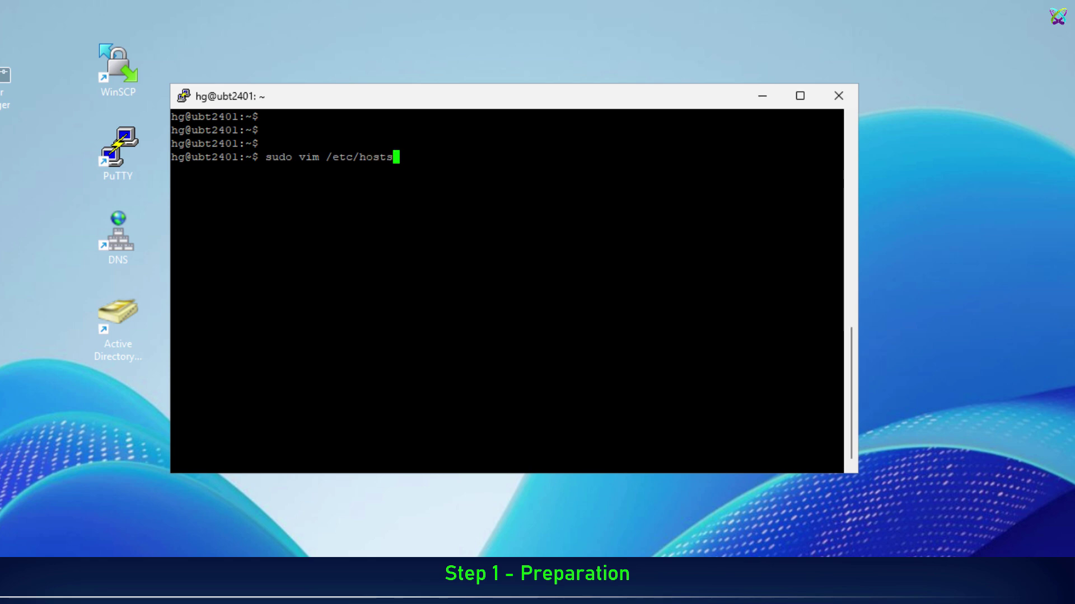
{"action": "key", "text": "Return"}
{"action": "key", "text": "Return"}
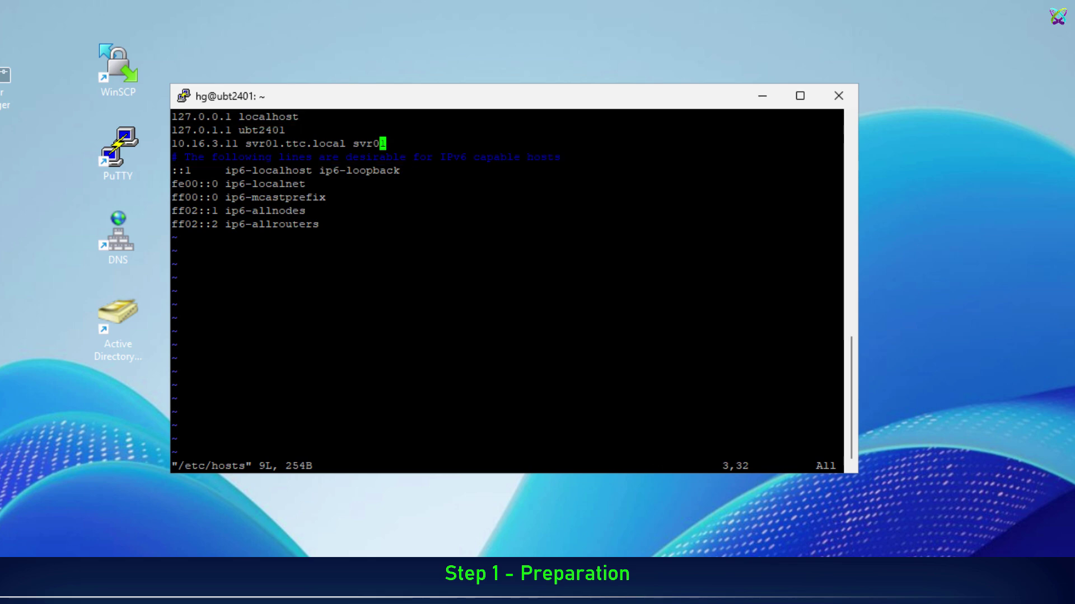
{"action": "type", "text": ":x"}
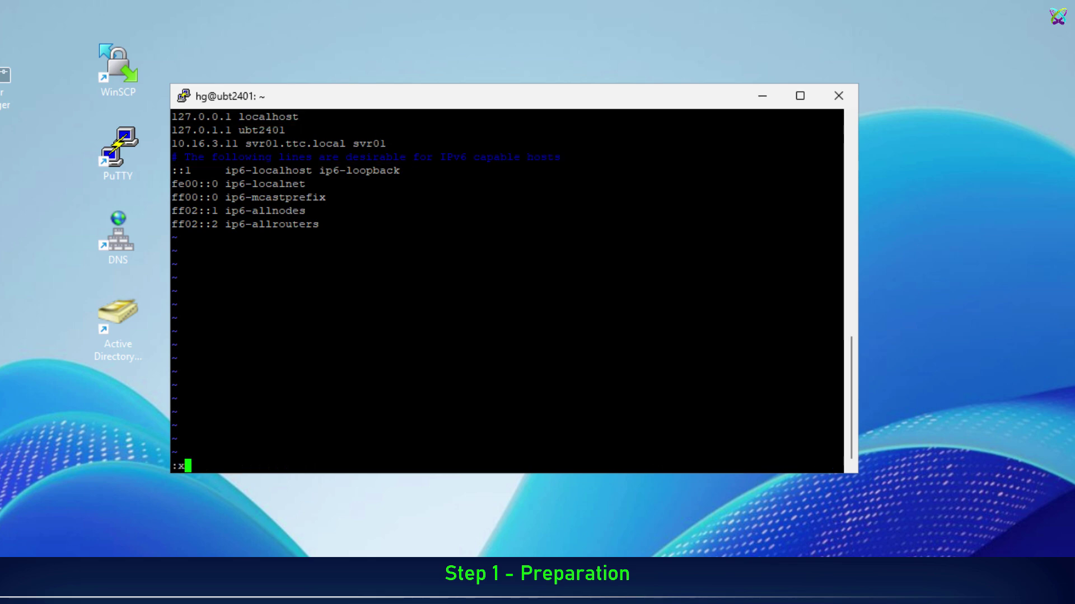
{"action": "key", "text": "Return"}
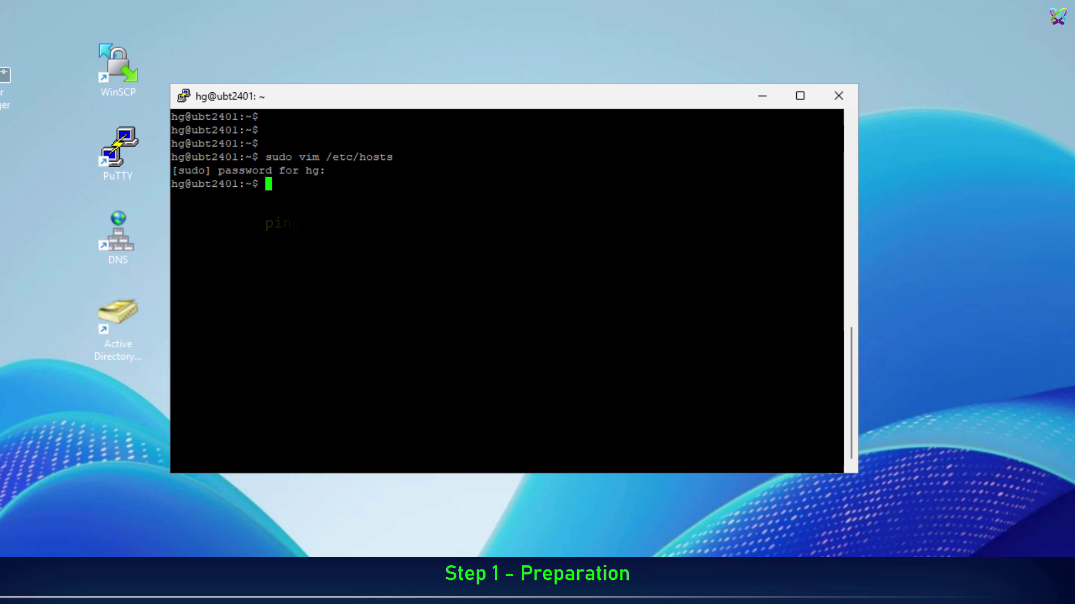
- Ping svr01.ttc.local to confirm replies from 10.16.3.11, then minimize PuTTY
{"action": "type", "text": "ping svr01"}
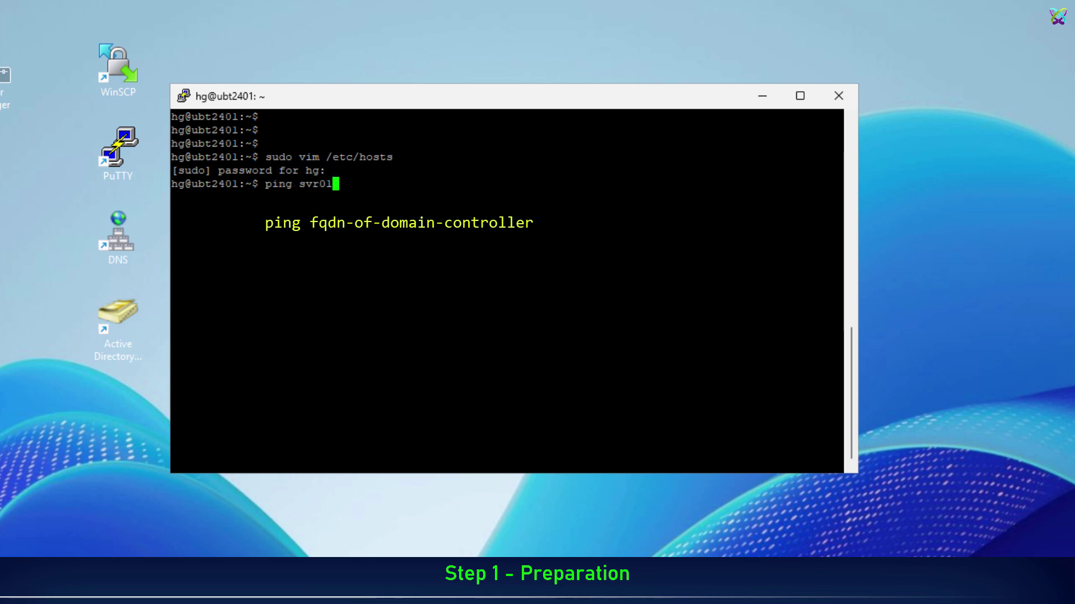
{"action": "type", "text": ".ttc.local"}
{"action": "key", "text": "Return"}
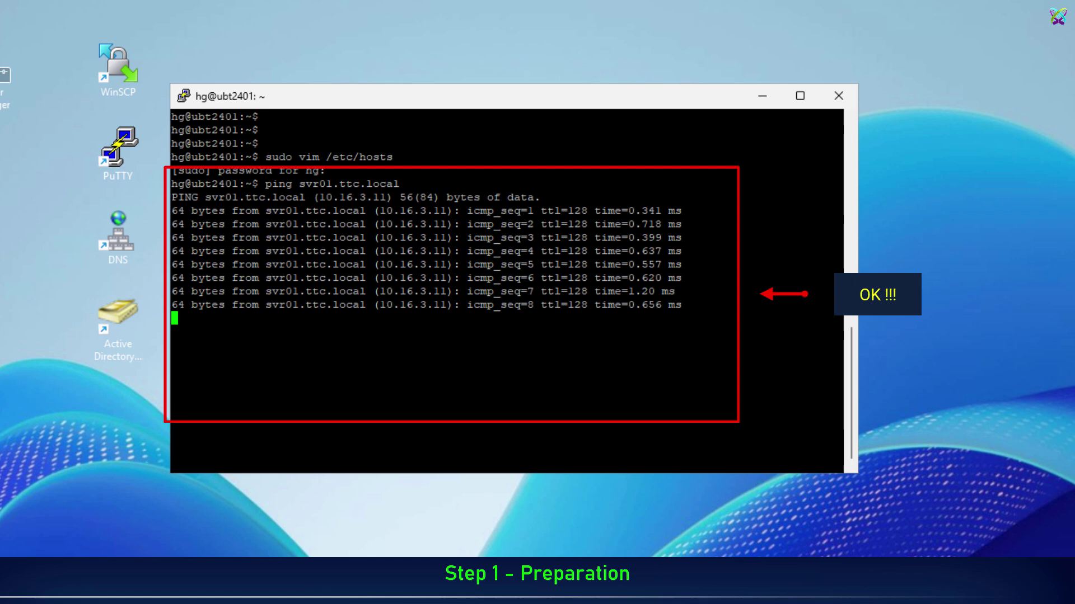
{"action": "left_click", "coordinate": [761, 97]}
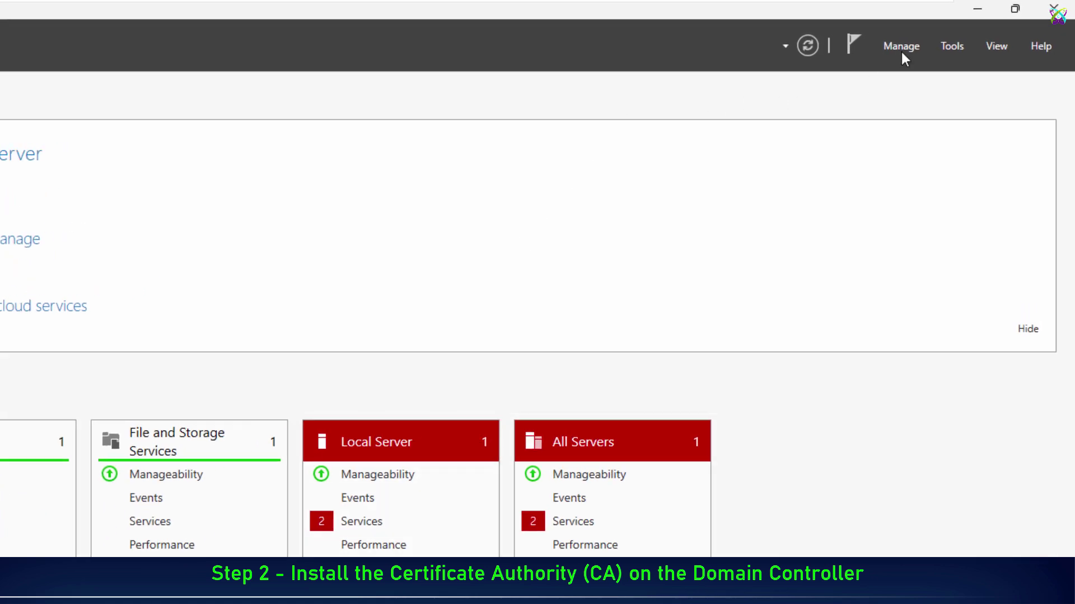
- Start Add Roles and Features with role-based installation targeting SVR01.ttc.local, reaching Server Roles
{"action": "left_click", "coordinate": [901, 49]}
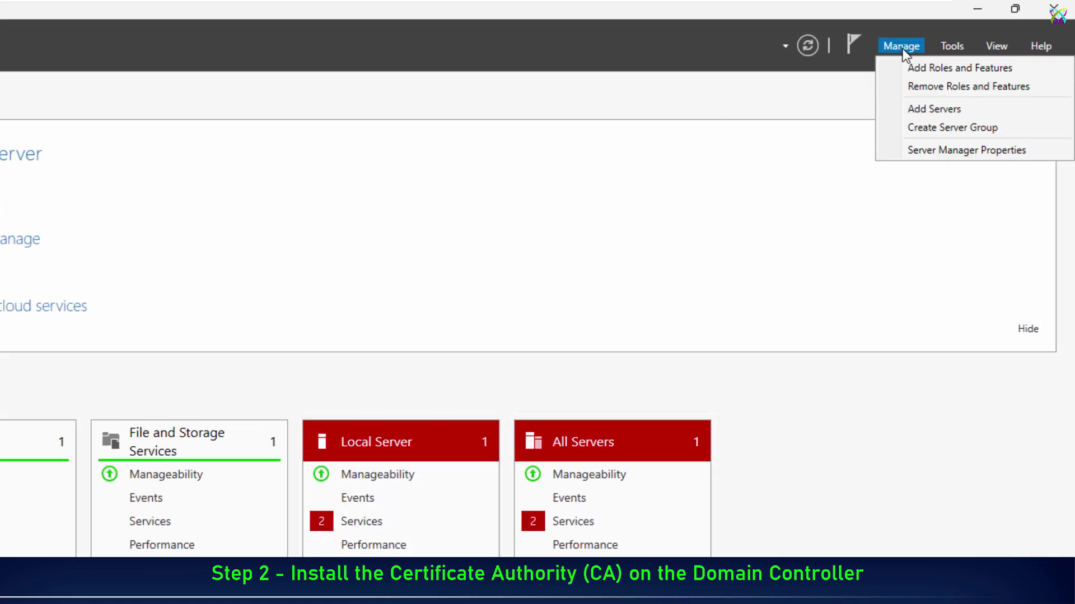
{"action": "left_click", "coordinate": [1029, 69]}
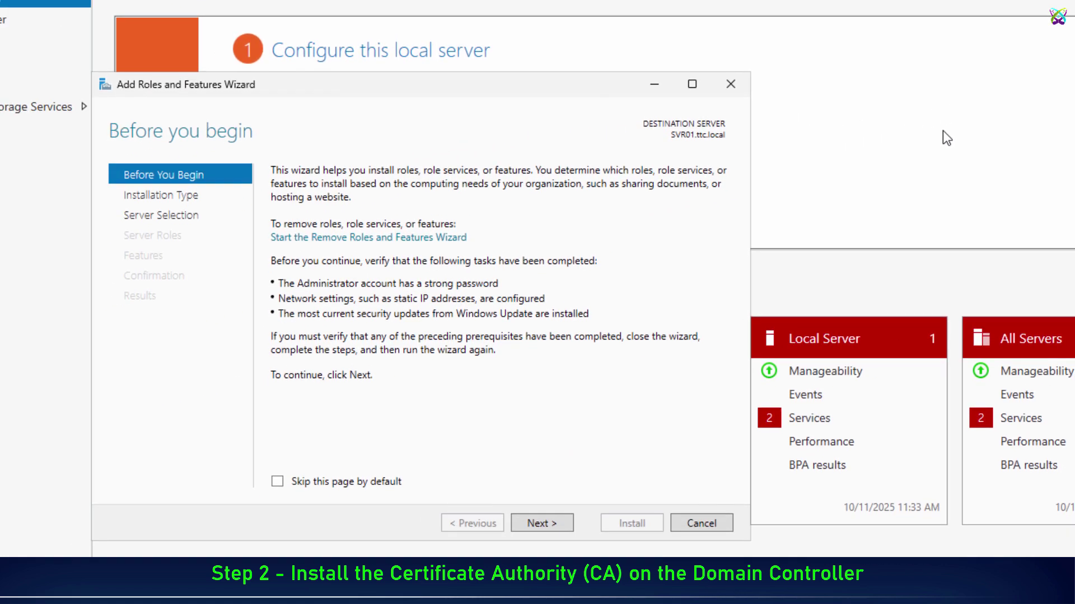
{"action": "left_click", "coordinate": [561, 525]}
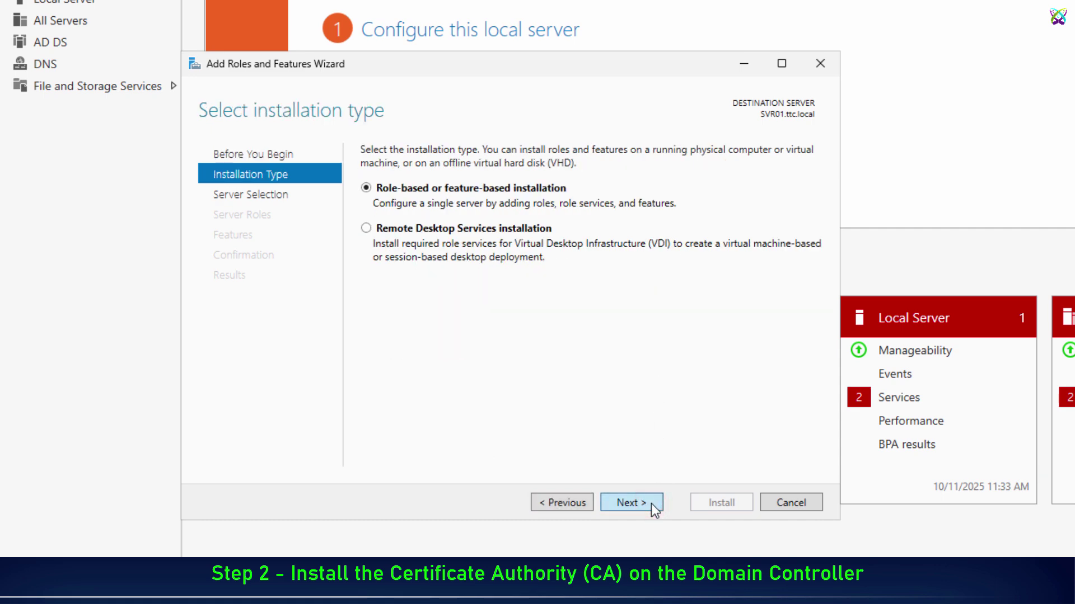
{"action": "left_click", "coordinate": [650, 504]}
{"action": "left_click", "coordinate": [651, 504]}
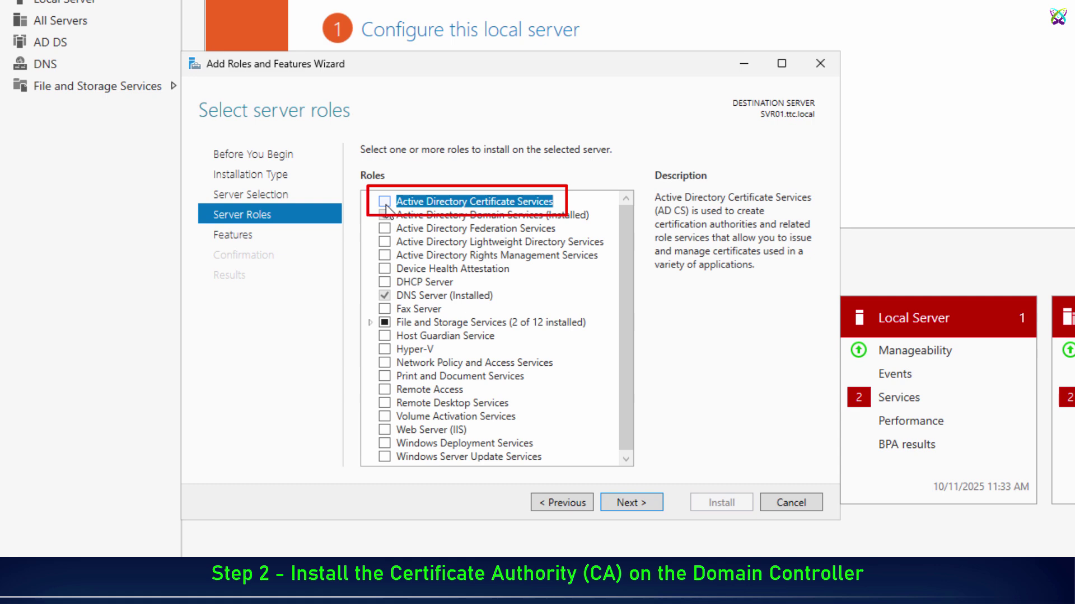
- Install Active Directory Certificate Services with the Certification Authority role service and management tools
{"action": "left_click", "coordinate": [384, 202]}
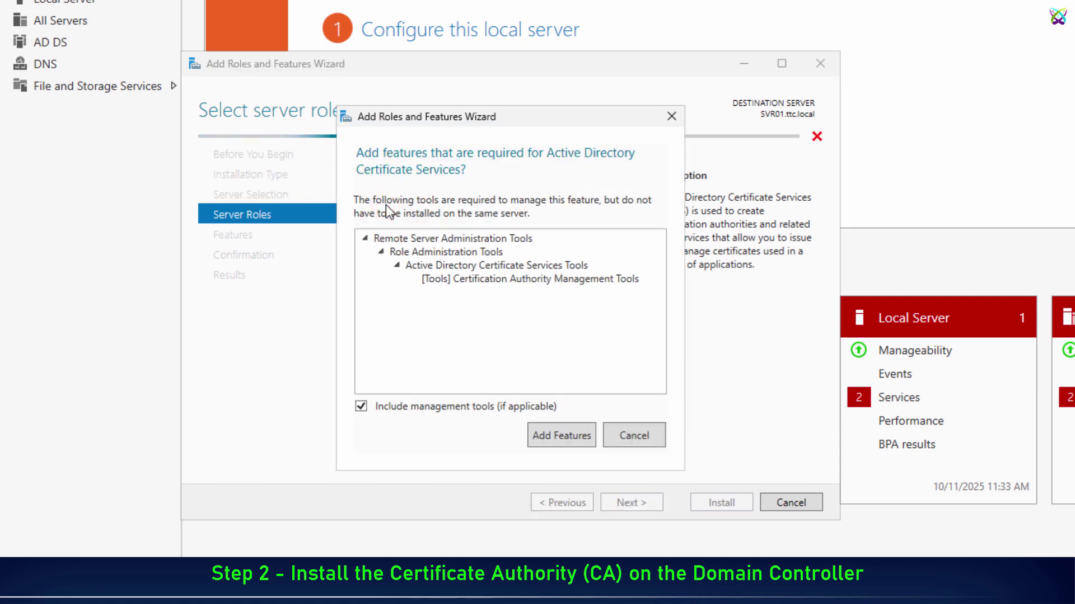
{"action": "left_click", "coordinate": [570, 438]}
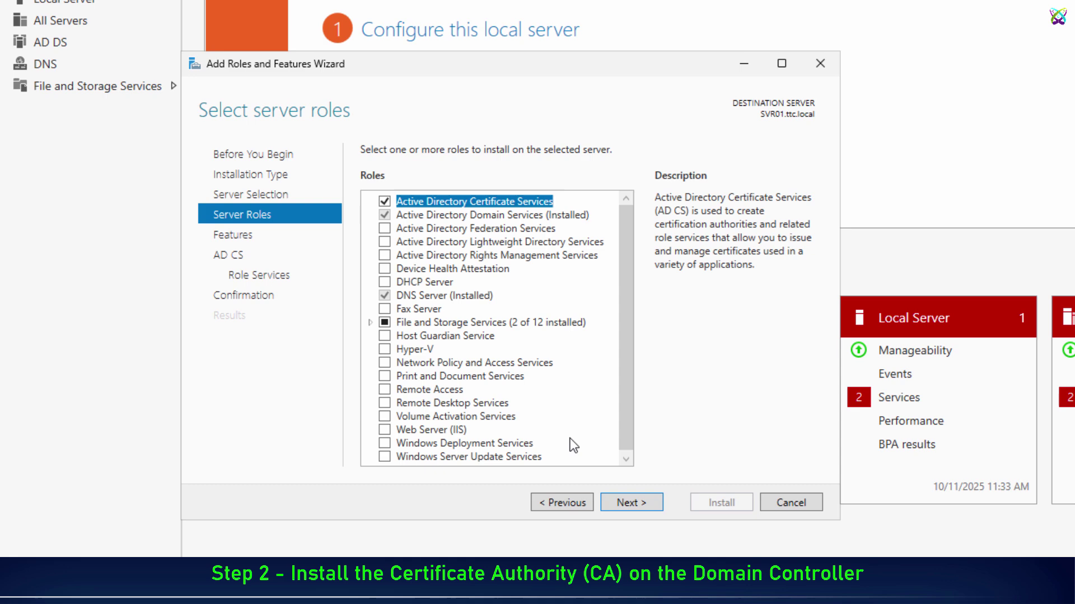
{"action": "left_click", "coordinate": [657, 499]}
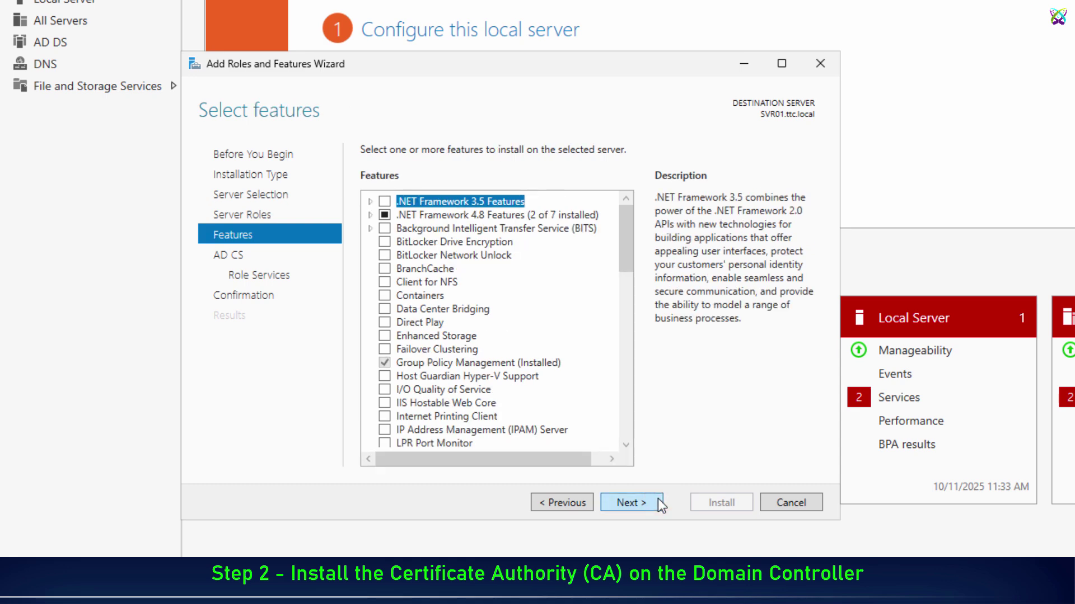
{"action": "left_click", "coordinate": [657, 499]}
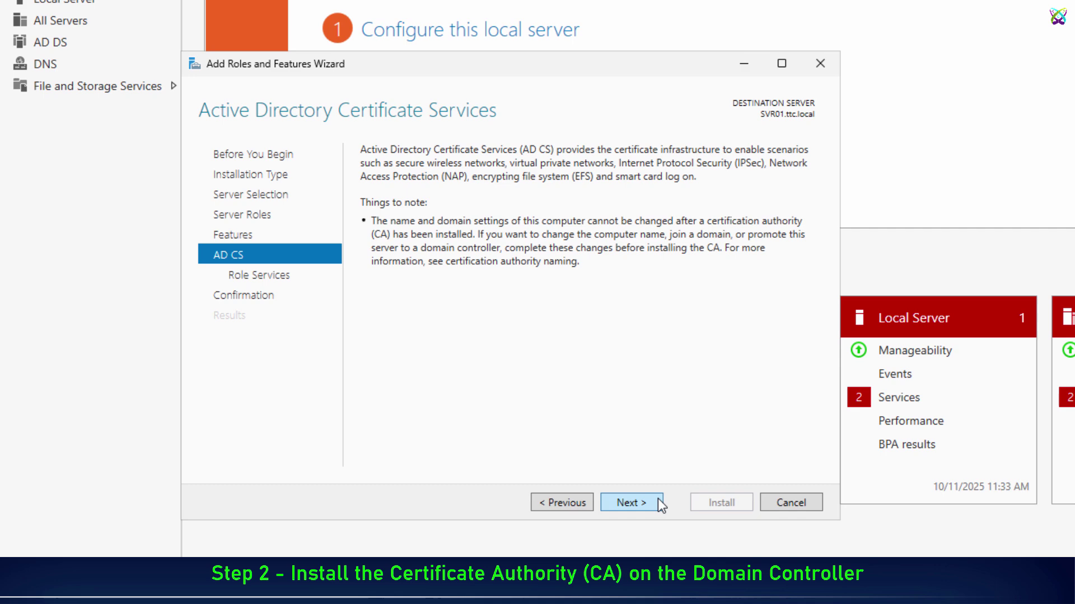
{"action": "left_click", "coordinate": [657, 499]}
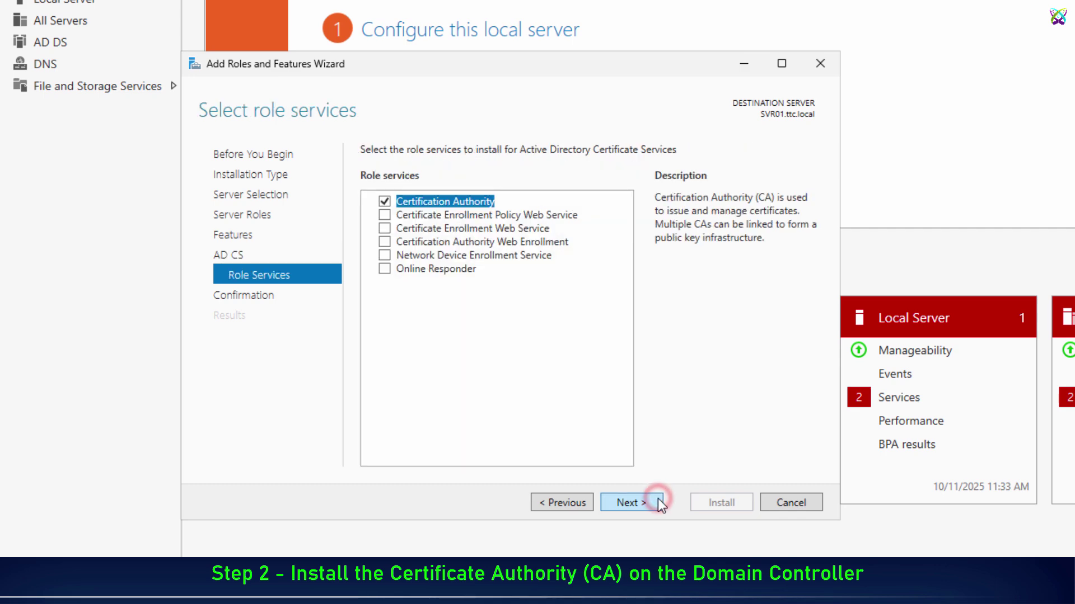
{"action": "left_click", "coordinate": [656, 509]}
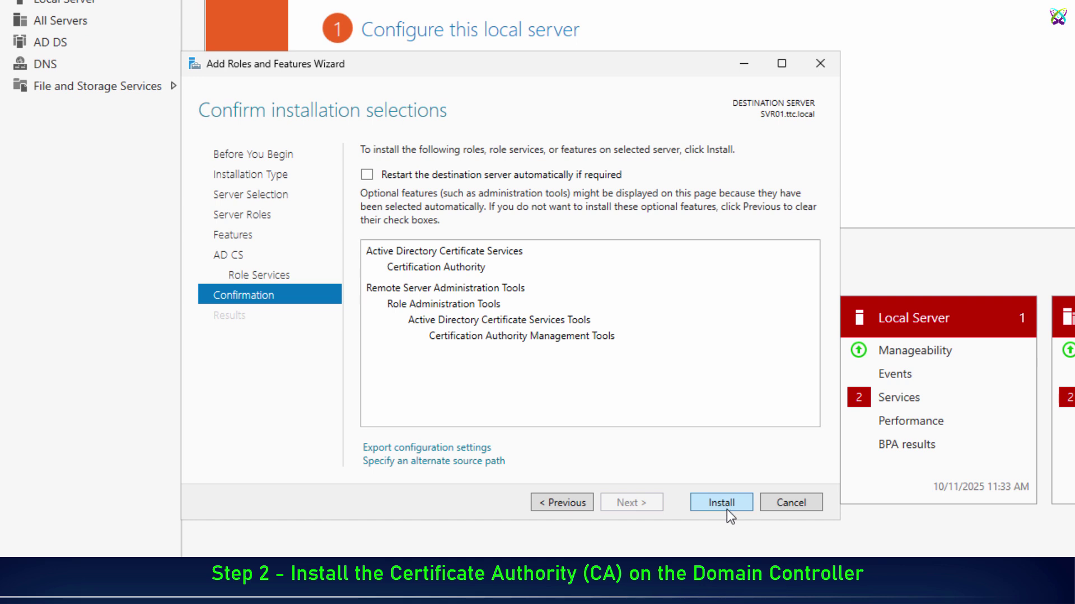
{"action": "left_click", "coordinate": [726, 509]}
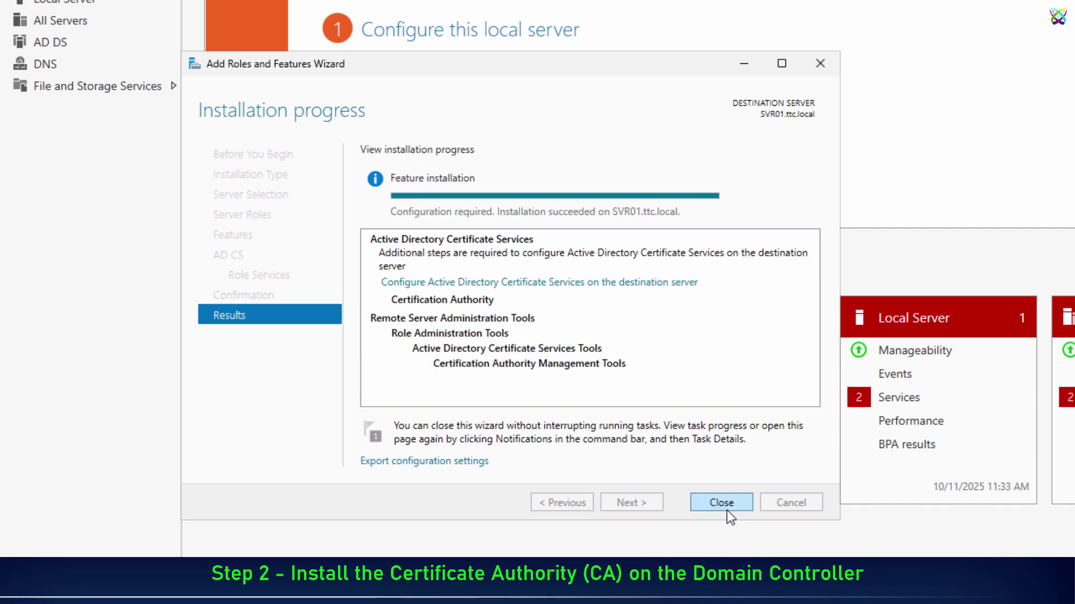
{"action": "left_click", "coordinate": [718, 503]}
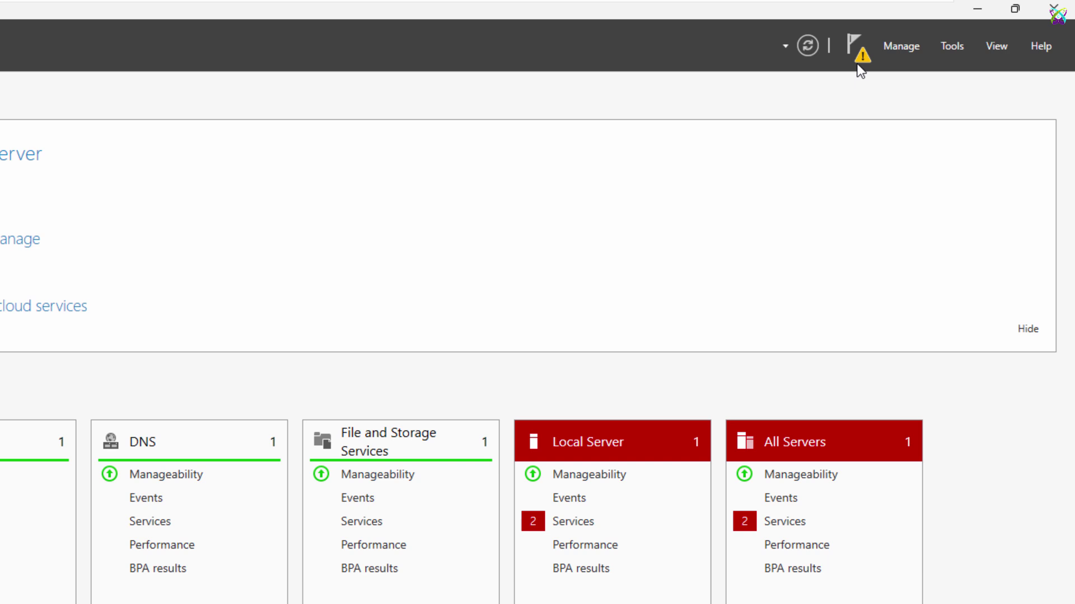
- Configure AD CS Certification Authority as an Enterprise Root CA with a new private key
{"action": "left_click", "coordinate": [861, 53]}
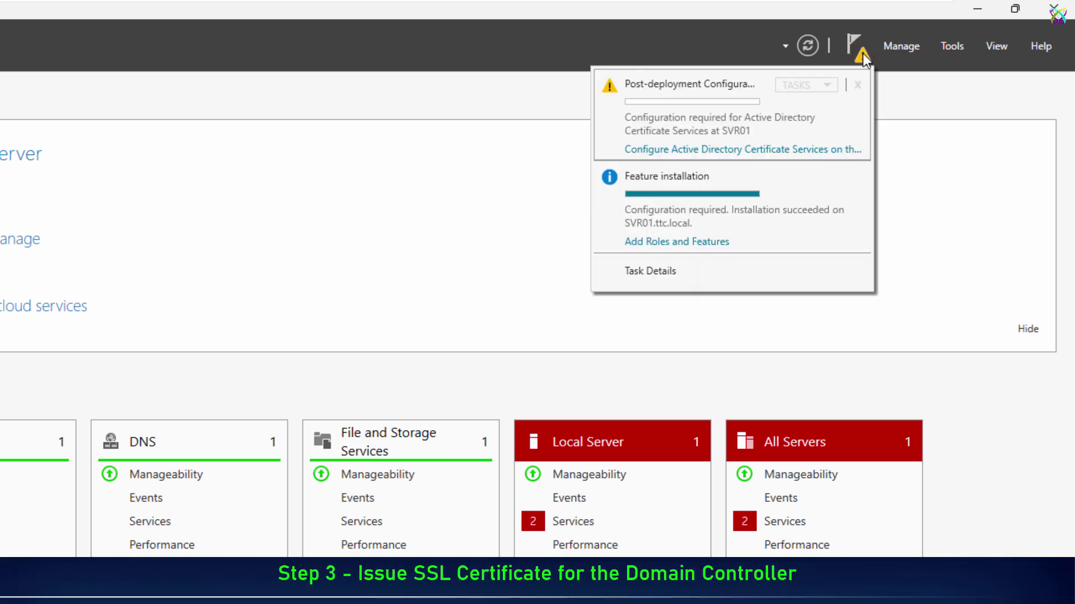
{"action": "left_click", "coordinate": [816, 153]}
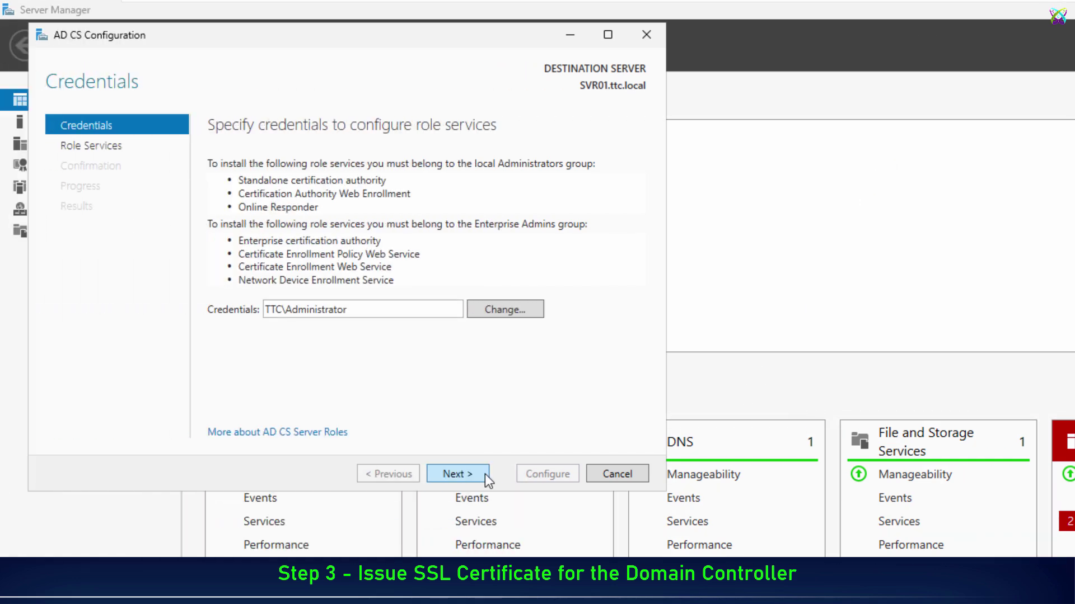
{"action": "left_click", "coordinate": [485, 474]}
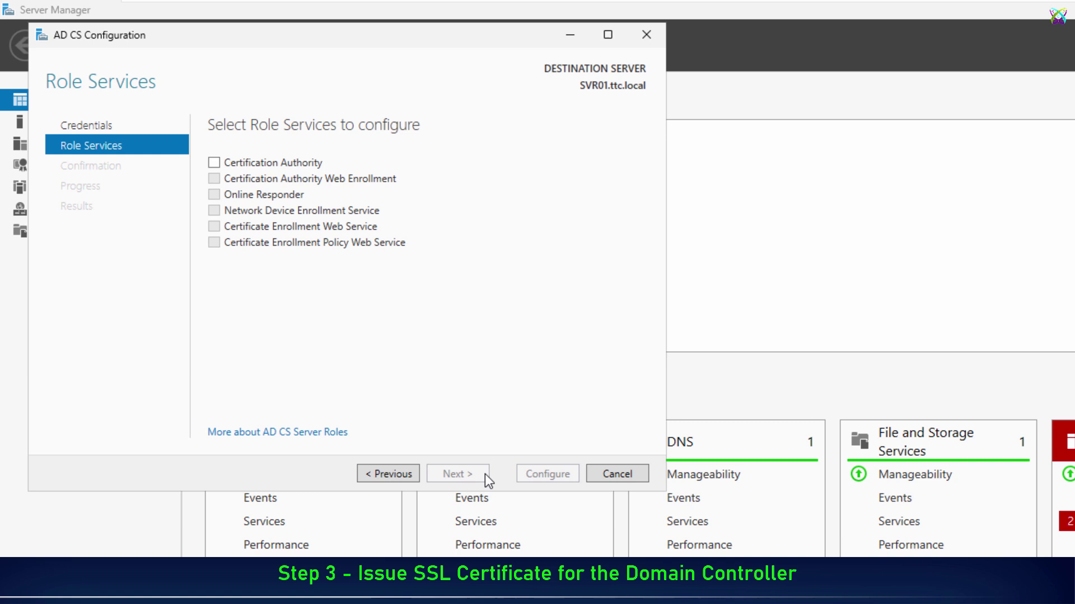
{"action": "left_click", "coordinate": [214, 168]}
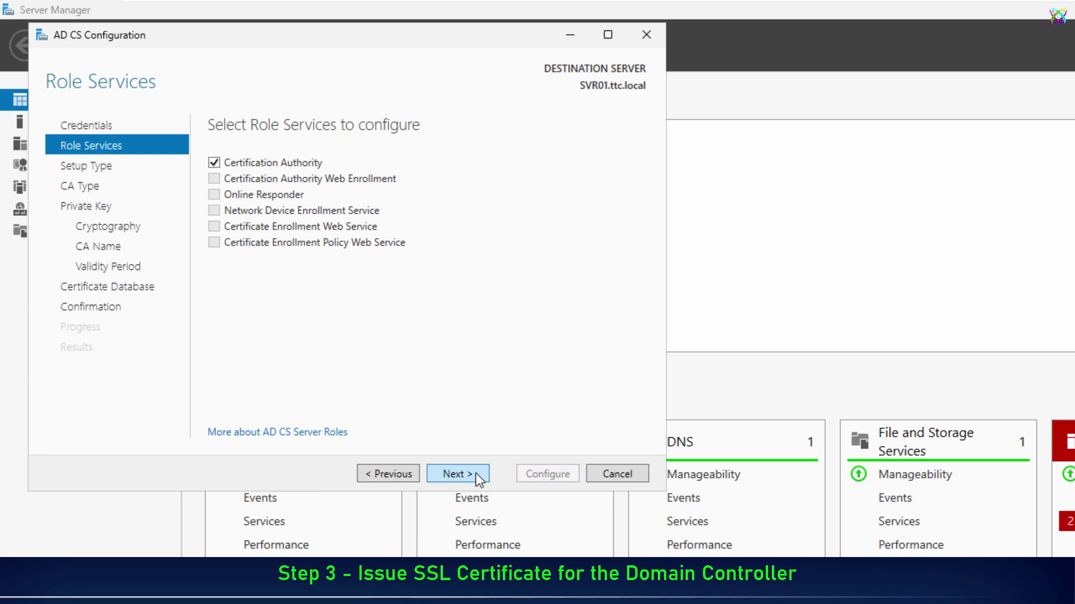
{"action": "left_click", "coordinate": [475, 475]}
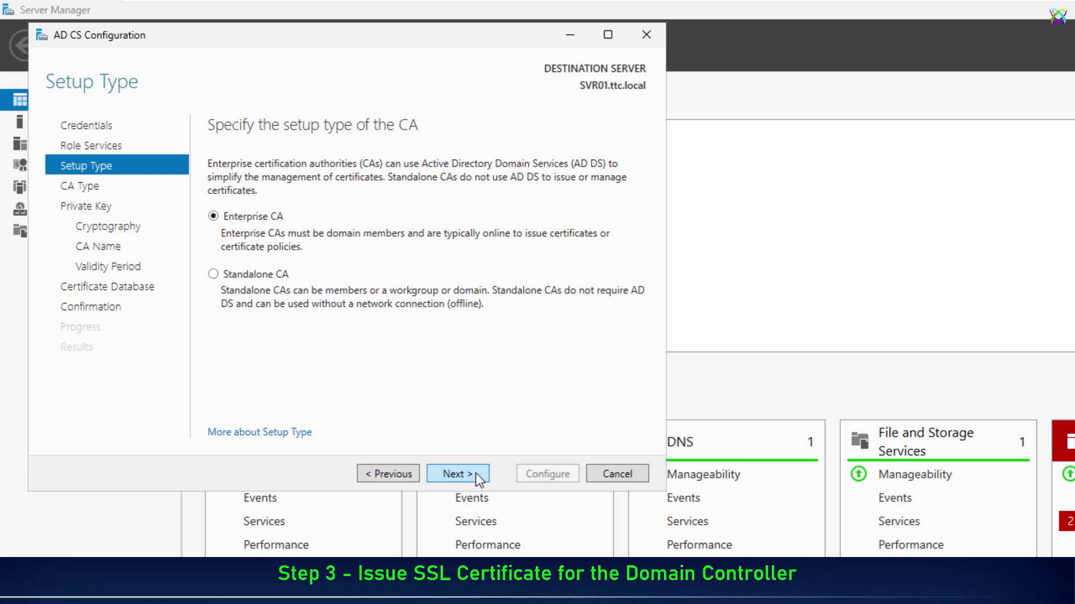
{"action": "left_click", "coordinate": [476, 474]}
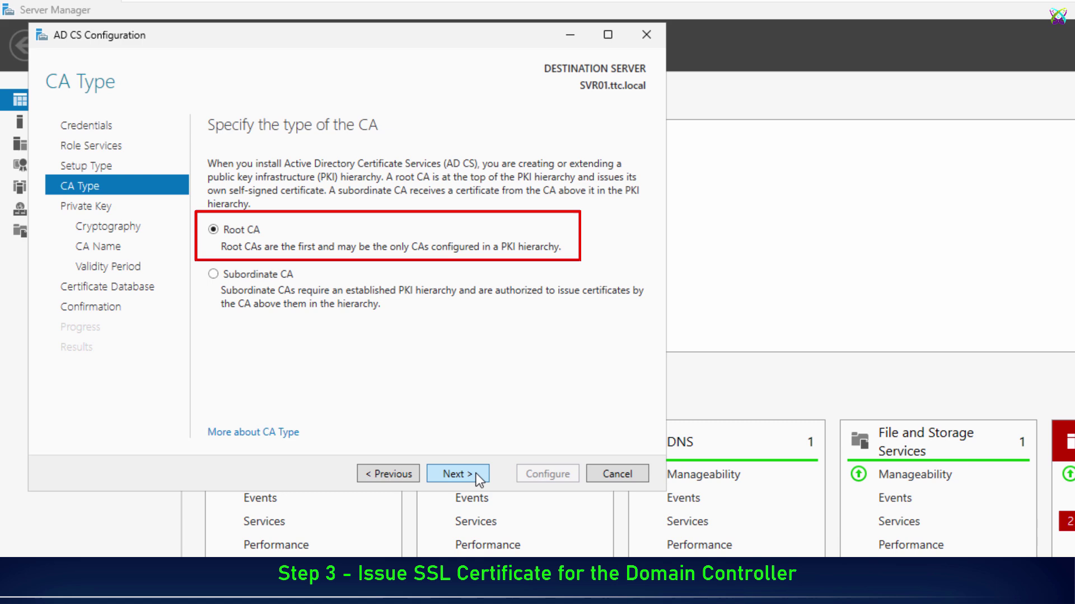
{"action": "left_click", "coordinate": [476, 473]}
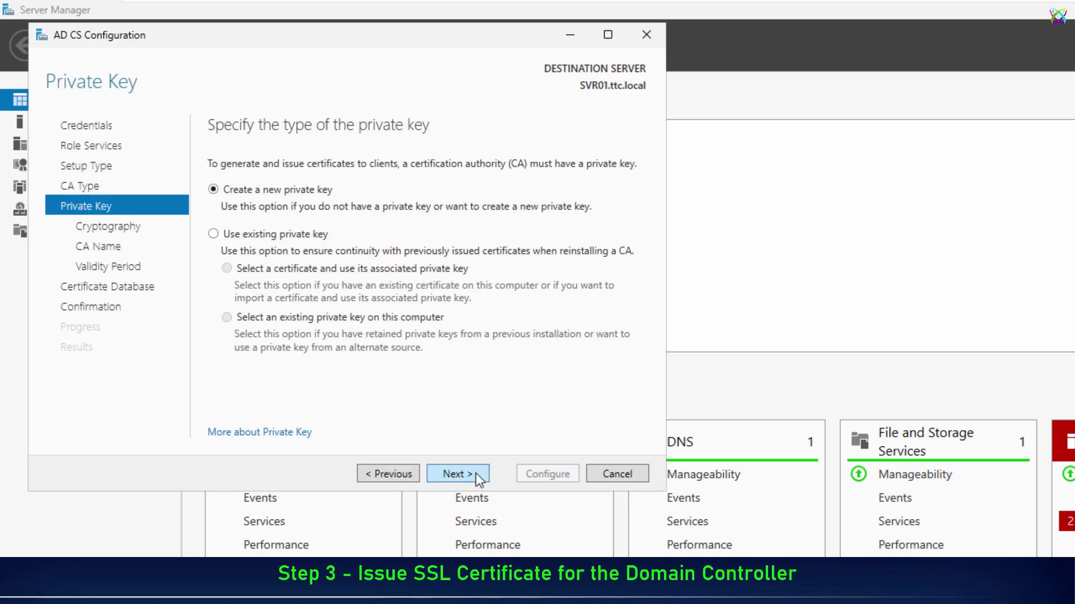
{"action": "left_click", "coordinate": [475, 473]}
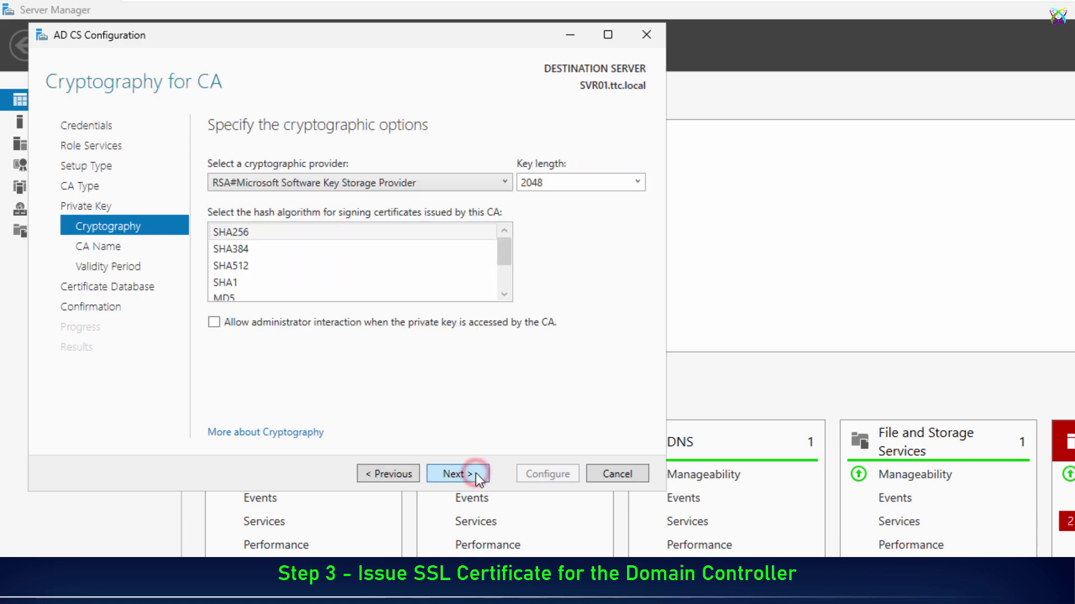
- Keep the default cryptography options and name the CA ldaps-svr01.ttc.local-ca
{"action": "left_click", "coordinate": [476, 473]}
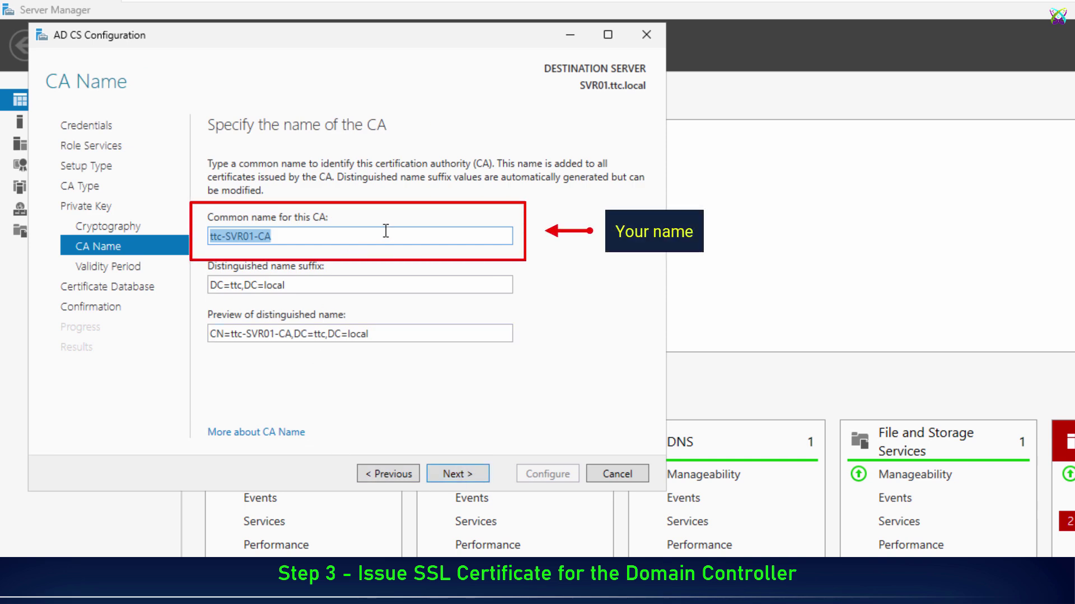
{"action": "type", "text": "ldaps"}
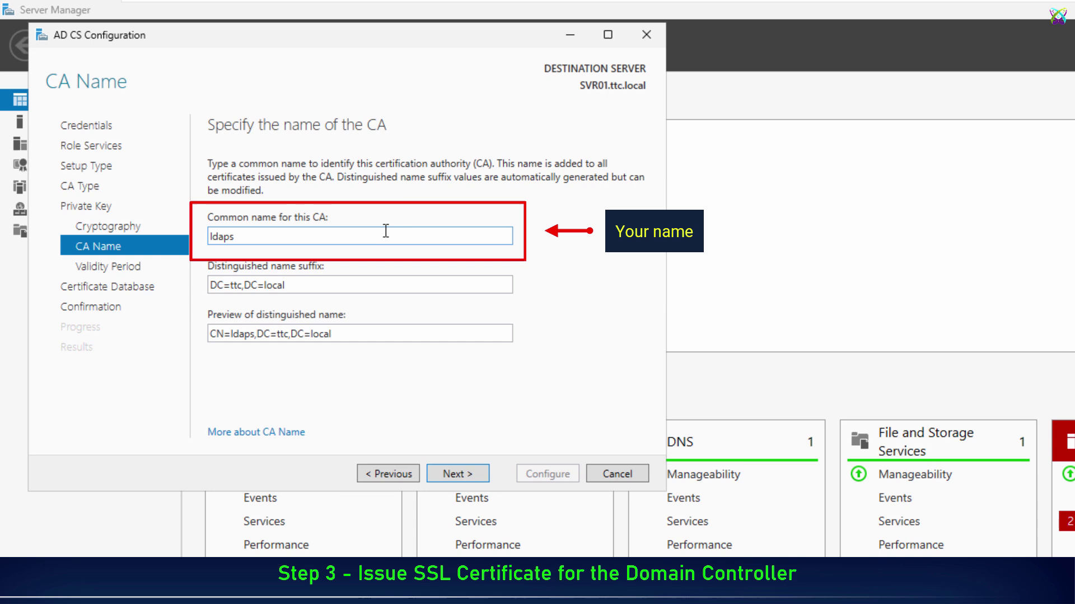
{"action": "type", "text": "-svr01.t"}
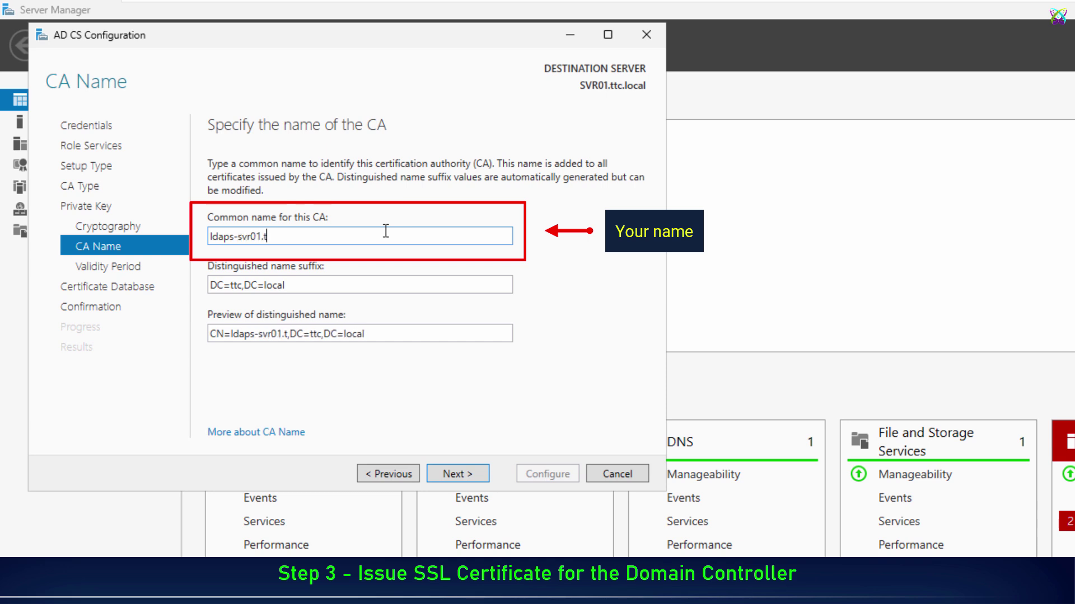
{"action": "type", "text": "tc.local-ca"}
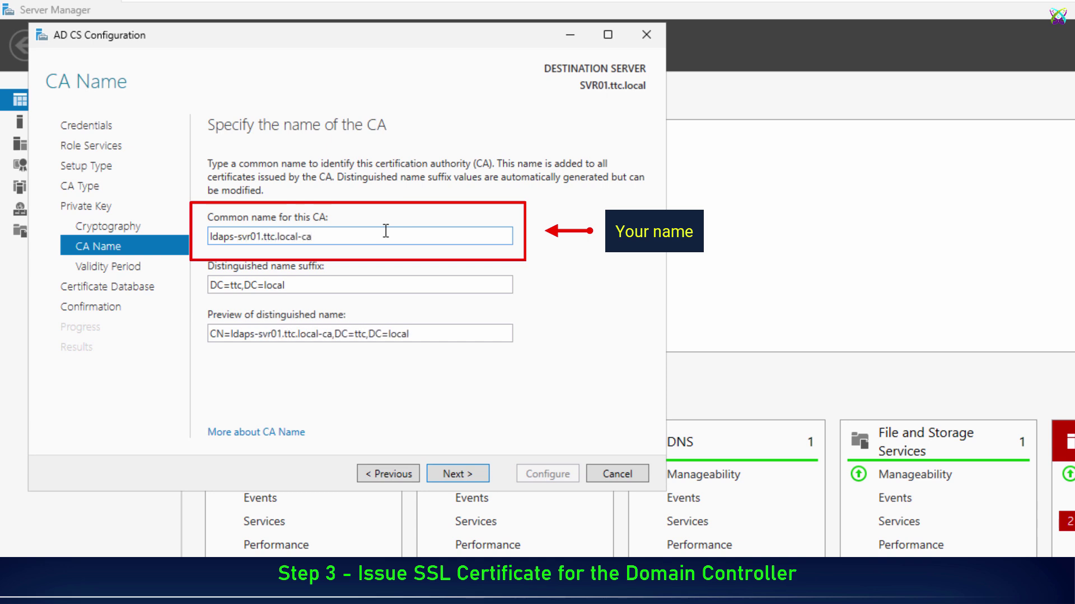
{"action": "left_click", "coordinate": [471, 482]}
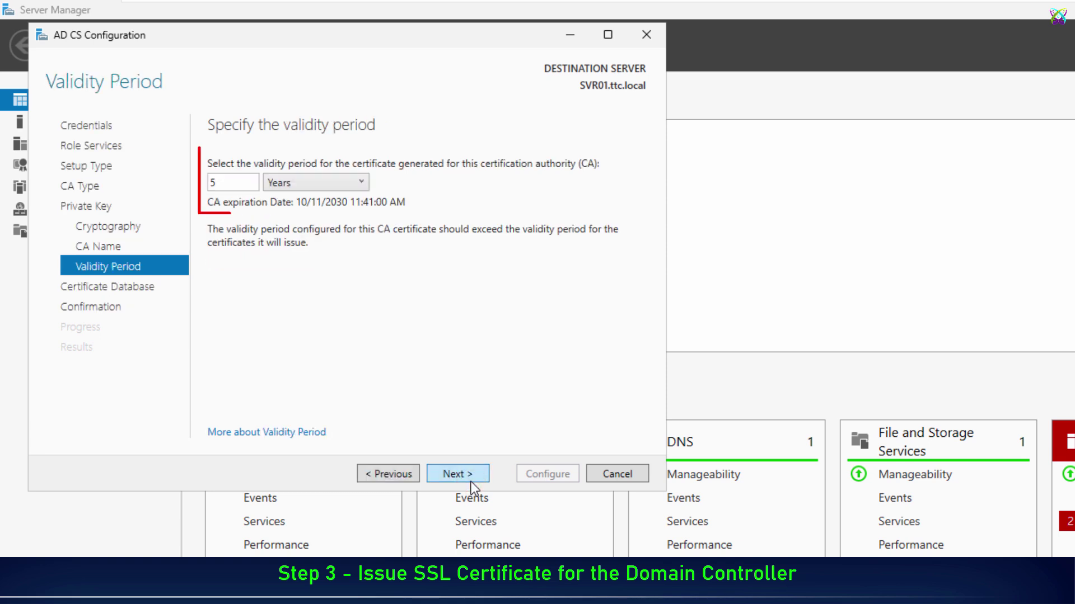
- Change the CA validity period from 5 to 8 years, expiring 10/11/2033
{"action": "left_click", "coordinate": [229, 183]}
{"action": "double_click", "coordinate": [229, 182]}
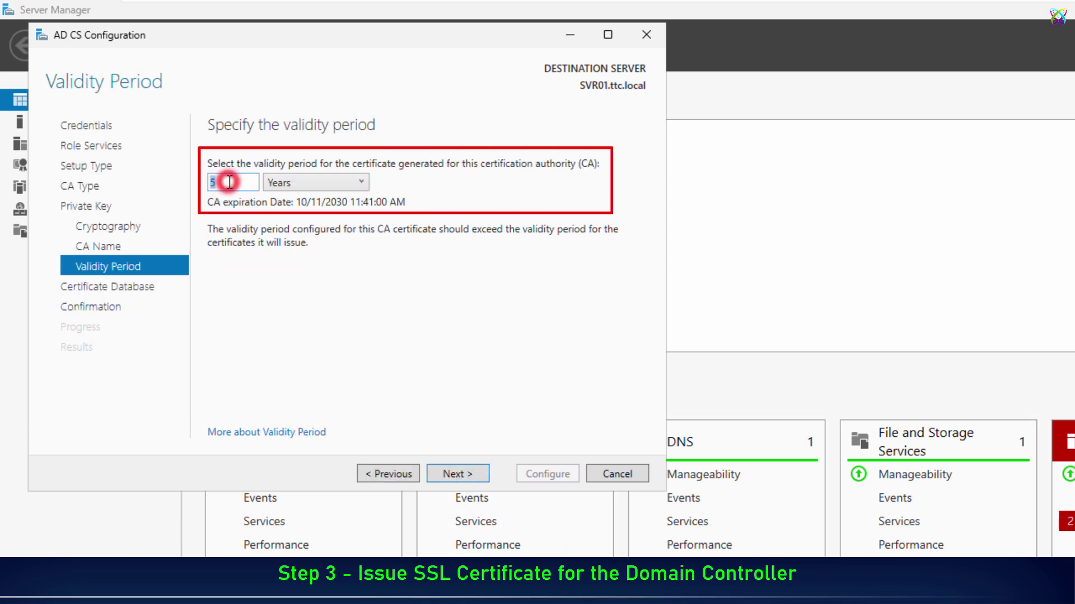
{"action": "type", "text": "8"}
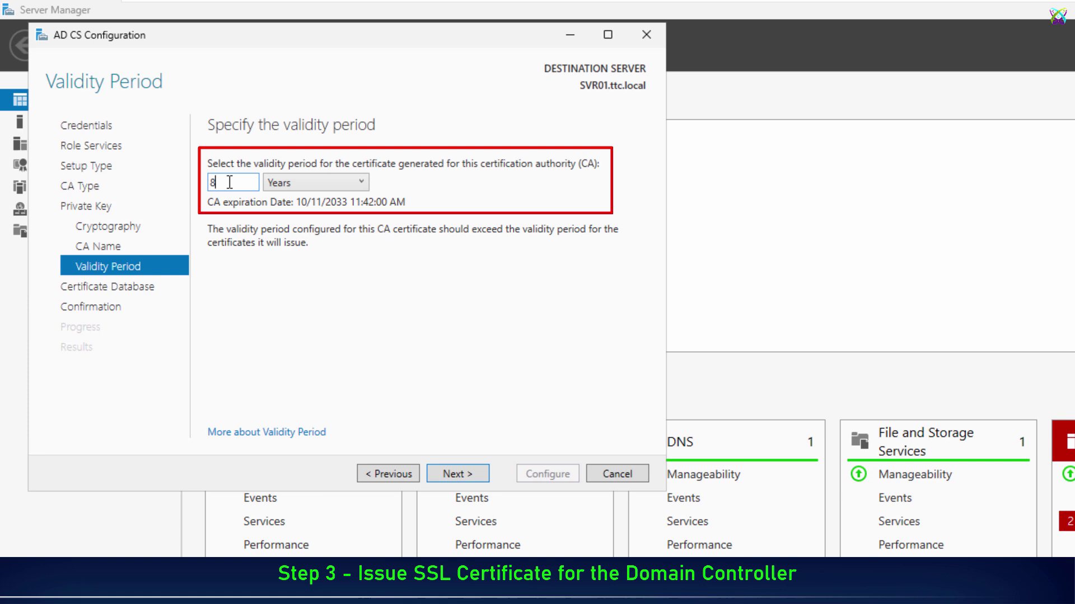
{"action": "left_click", "coordinate": [271, 291]}
{"action": "left_click", "coordinate": [476, 474]}
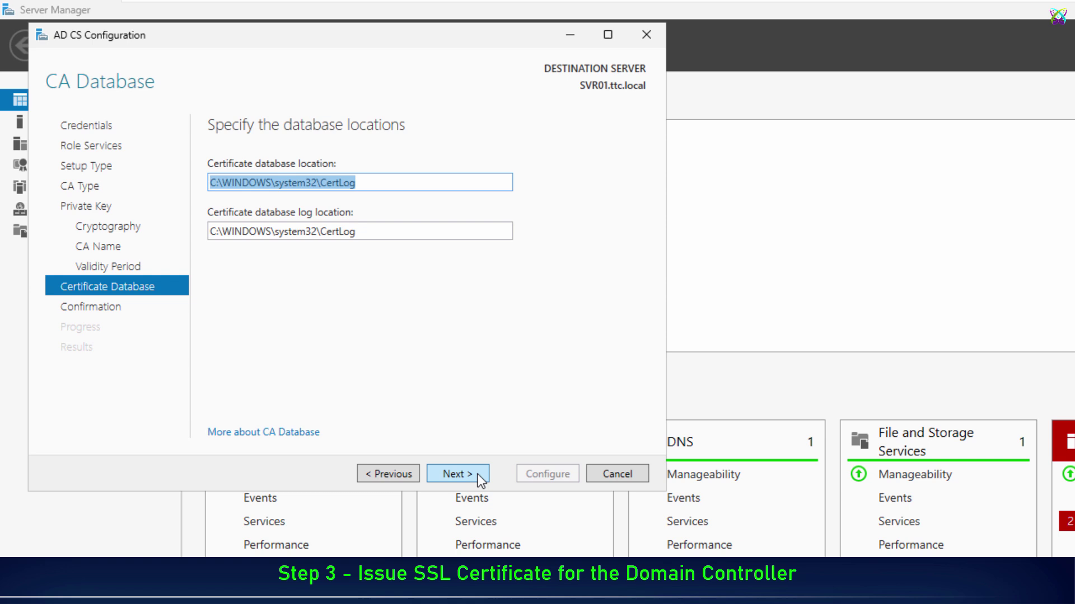
- Keep the default CA database locations, apply the configuration, and close the wizard once it succeeds
{"action": "left_click", "coordinate": [478, 474]}
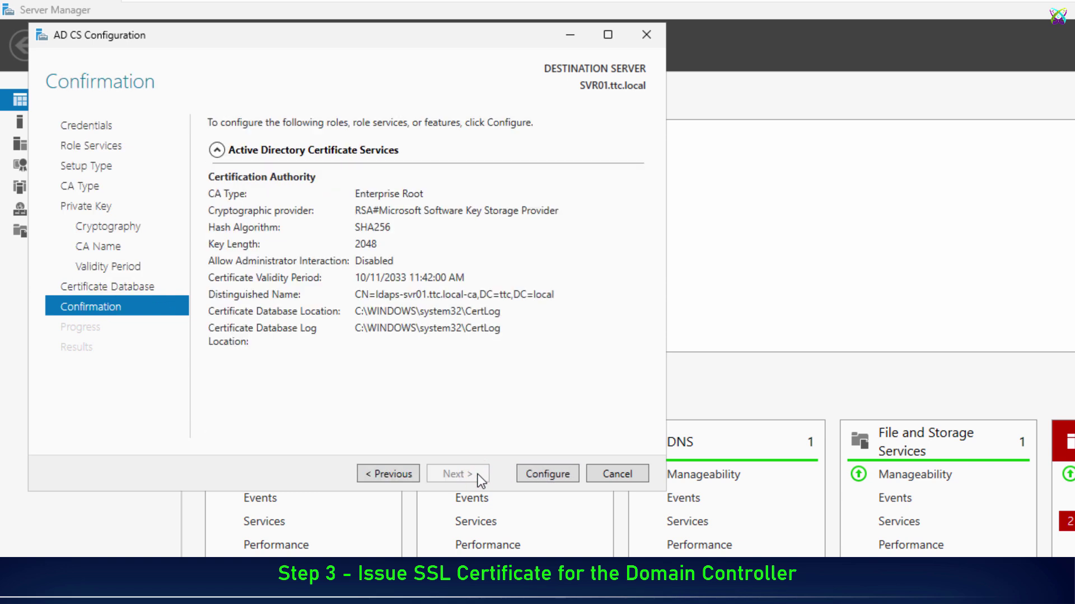
{"action": "left_click", "coordinate": [558, 480]}
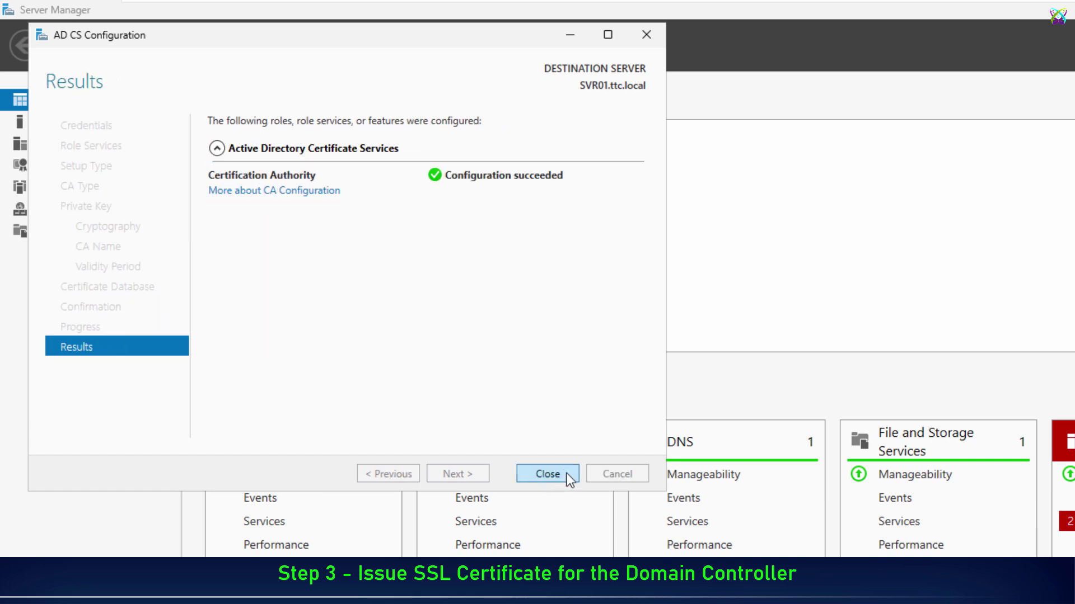
{"action": "left_click", "coordinate": [567, 472]}
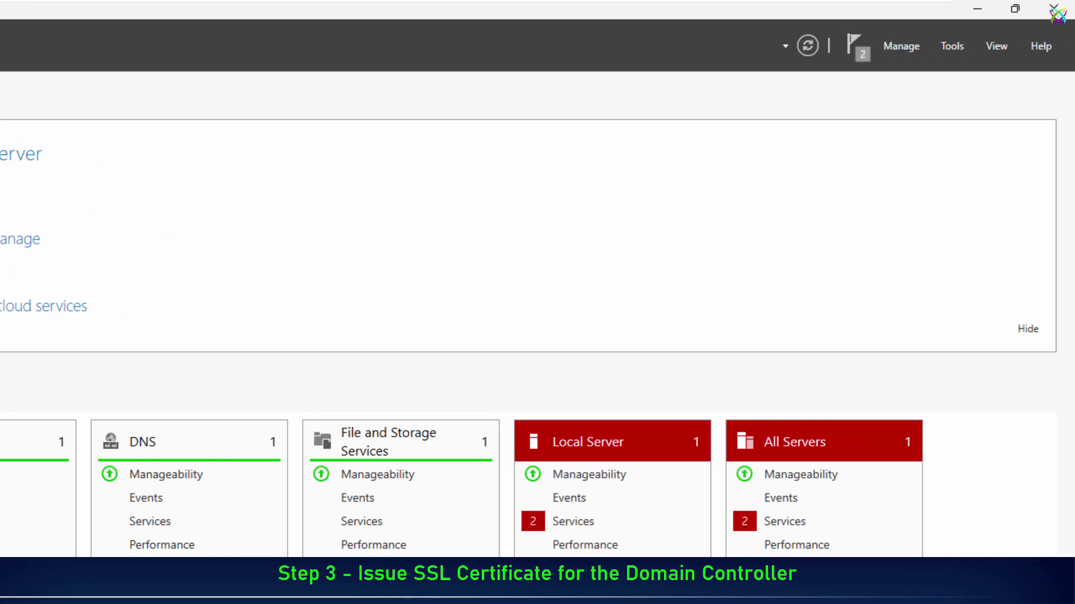
- Launch the Certification Authority console and expand ldaps-svr01.ttc.local-ca to its five certificate folders
{"action": "left_click", "coordinate": [953, 47]}
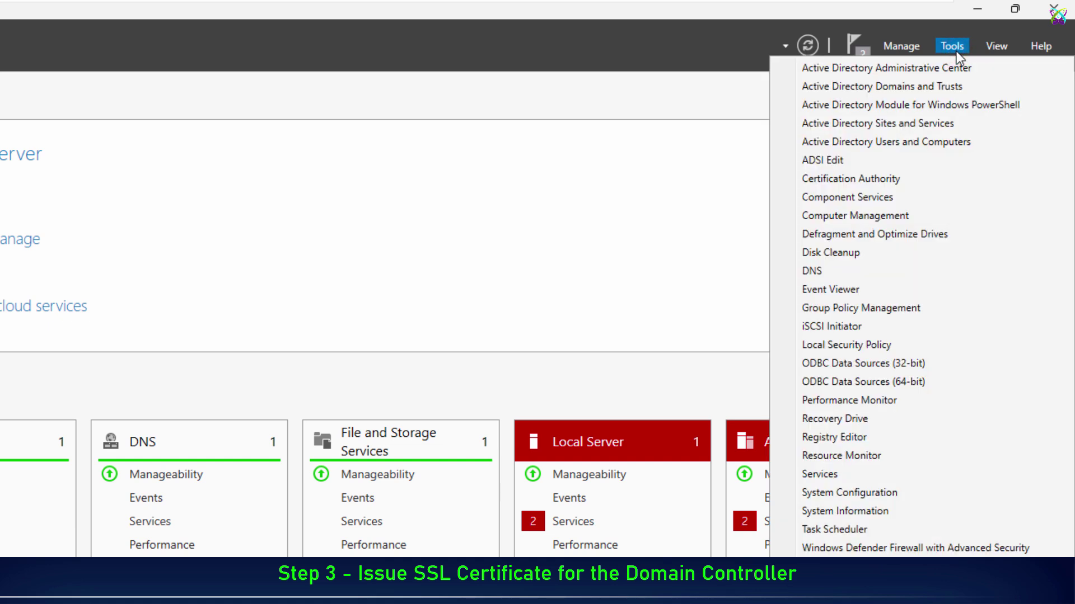
{"action": "left_click", "coordinate": [942, 184]}
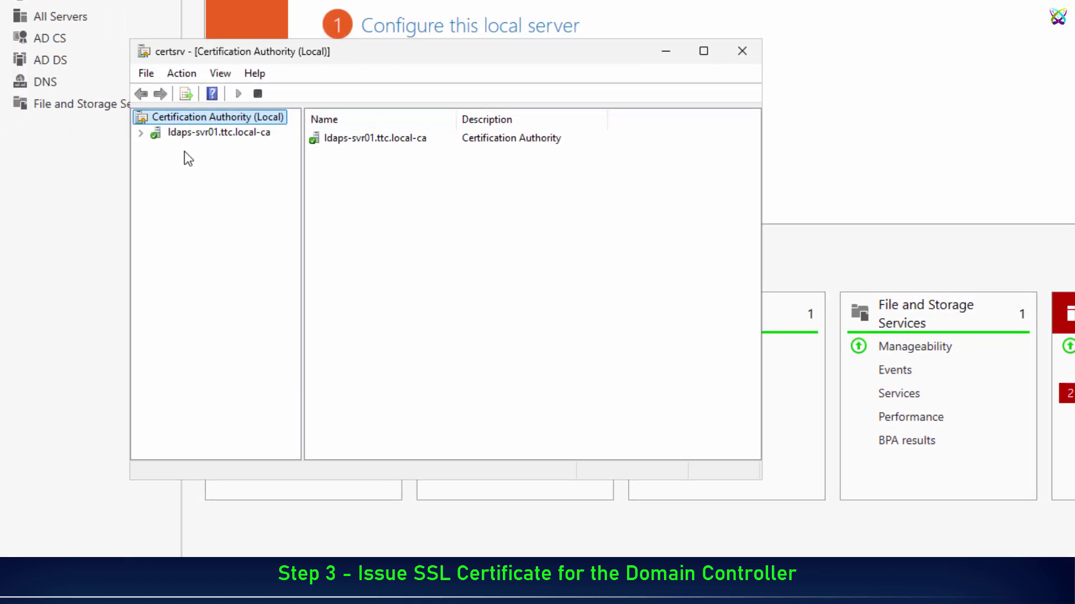
{"action": "left_click", "coordinate": [140, 133]}
{"action": "left_click", "coordinate": [208, 135]}
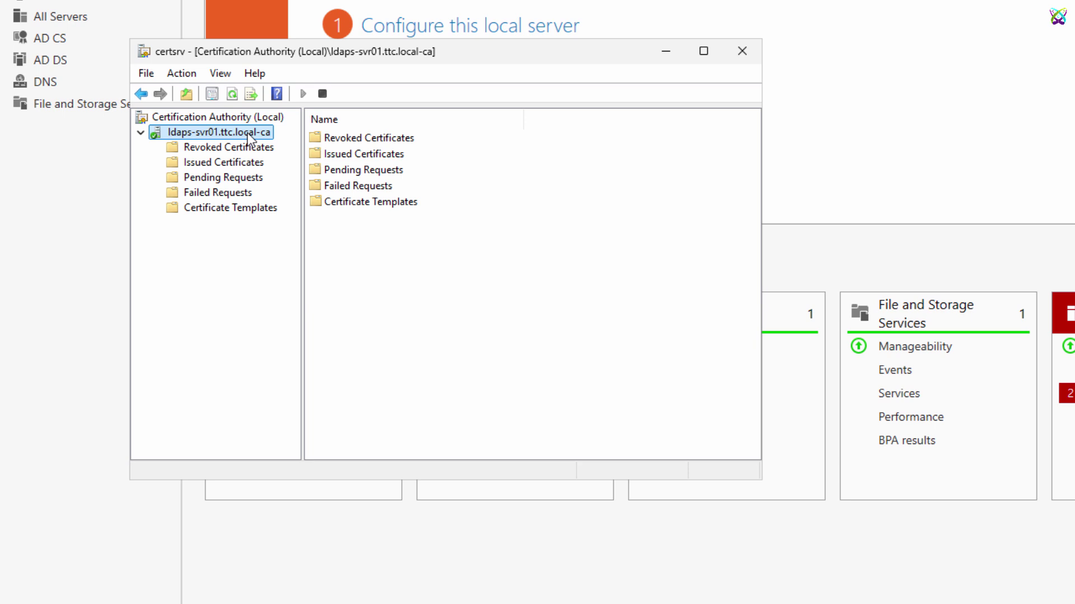
- From the CA's Properties, open its ldaps-svr01.ttc.local-ca certificate Details and launch the Certificate Export Wizard
{"action": "right_click", "coordinate": [248, 134]}
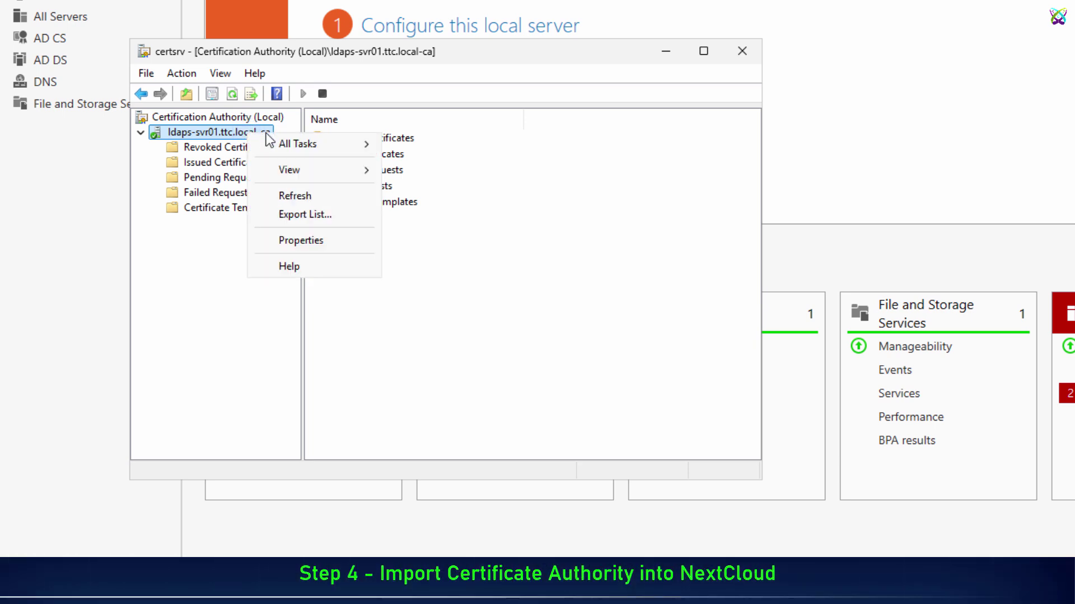
{"action": "left_click", "coordinate": [332, 241]}
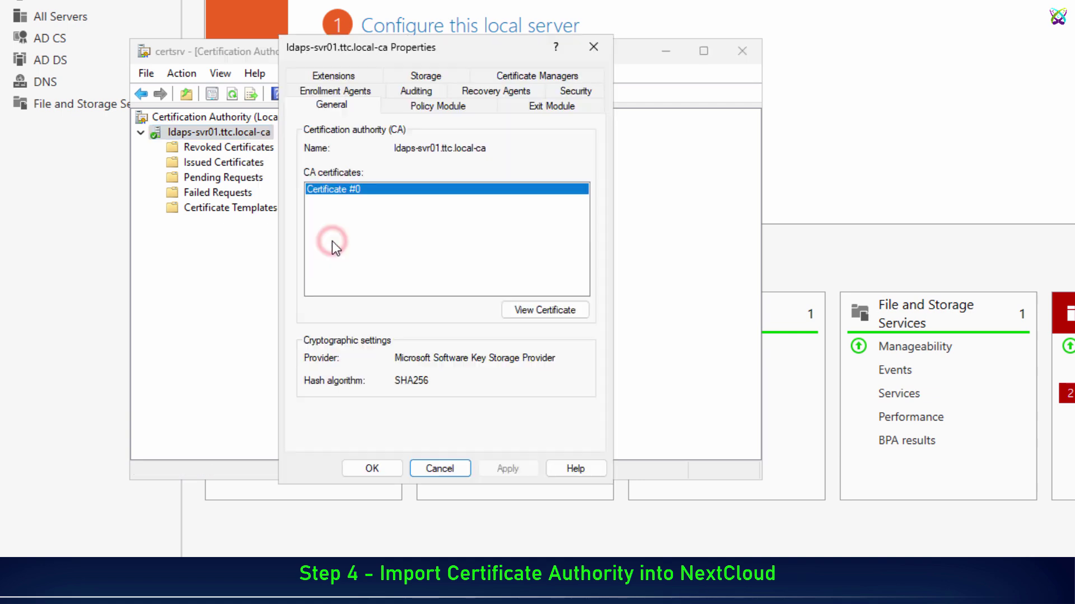
{"action": "left_click", "coordinate": [552, 317]}
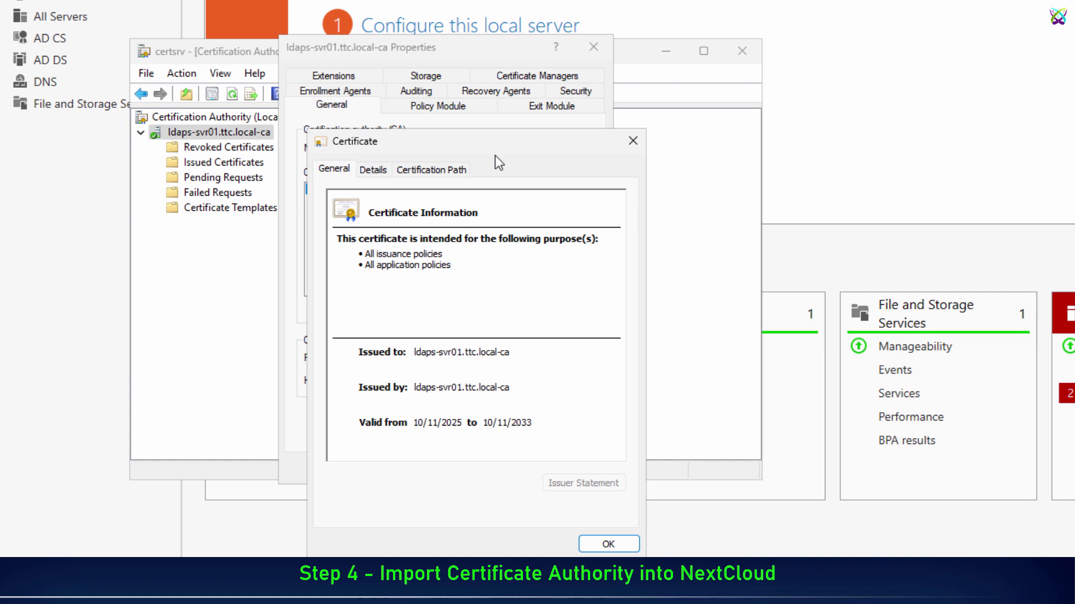
{"action": "left_click_drag", "start_coordinate": [498, 139], "coordinate": [465, 75]}
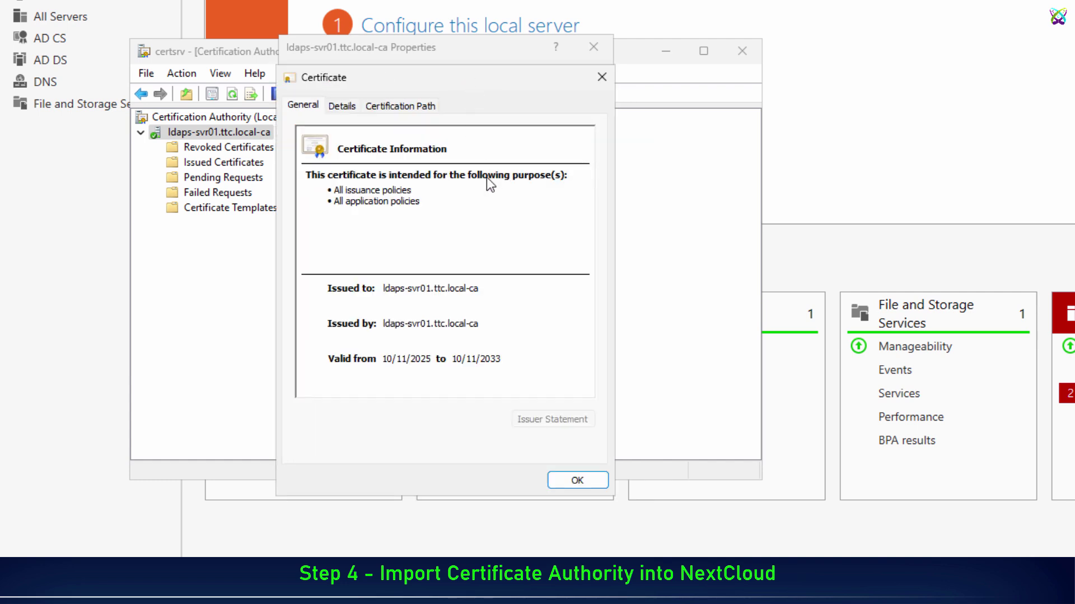
{"action": "left_click", "coordinate": [348, 107]}
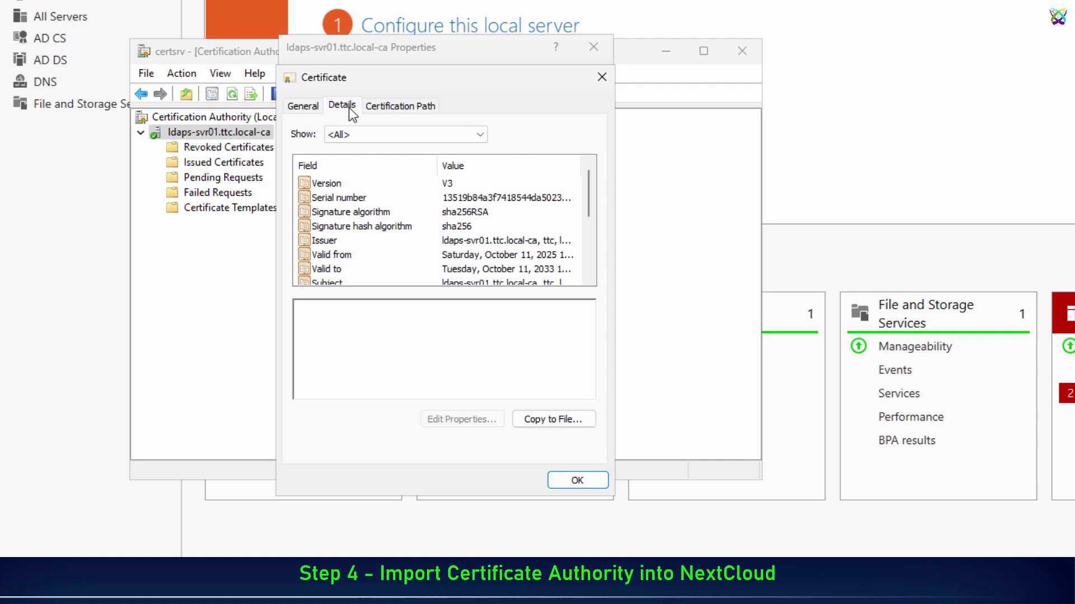
{"action": "left_click", "coordinate": [576, 417]}
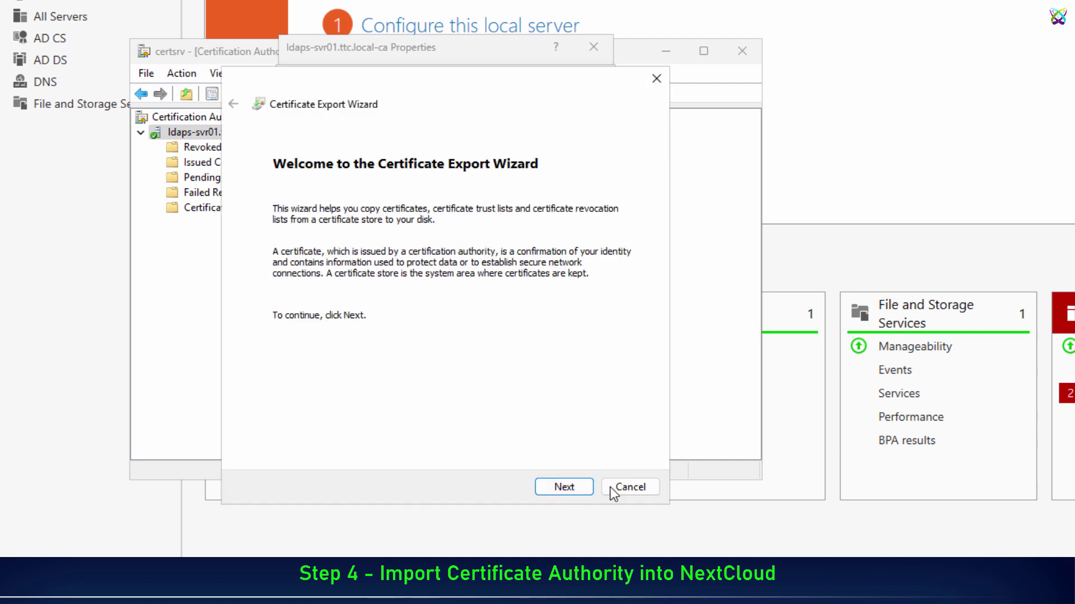
- Choose Base-64 encoded X.509 and save as ldaps-svr01.ttc.local-ca on the Desktop
{"action": "left_click", "coordinate": [580, 485]}
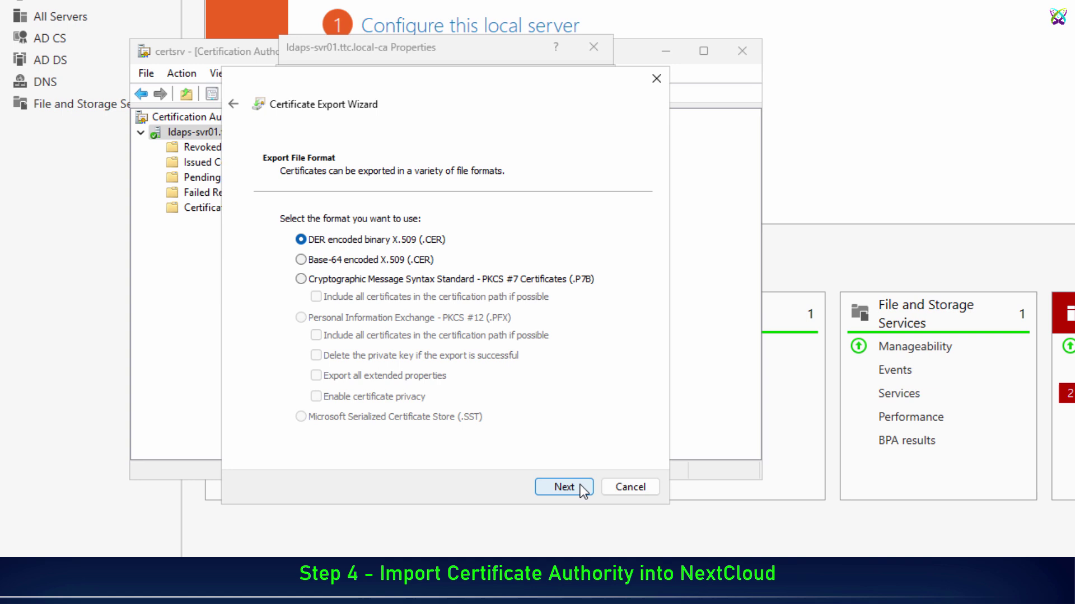
{"action": "left_click", "coordinate": [301, 260]}
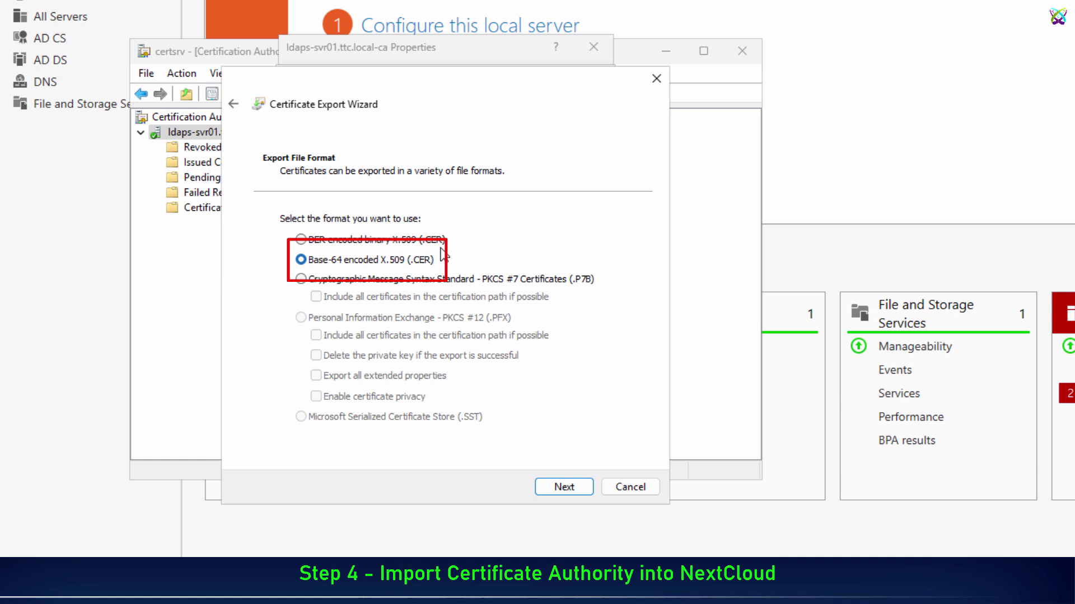
{"action": "left_click", "coordinate": [592, 489]}
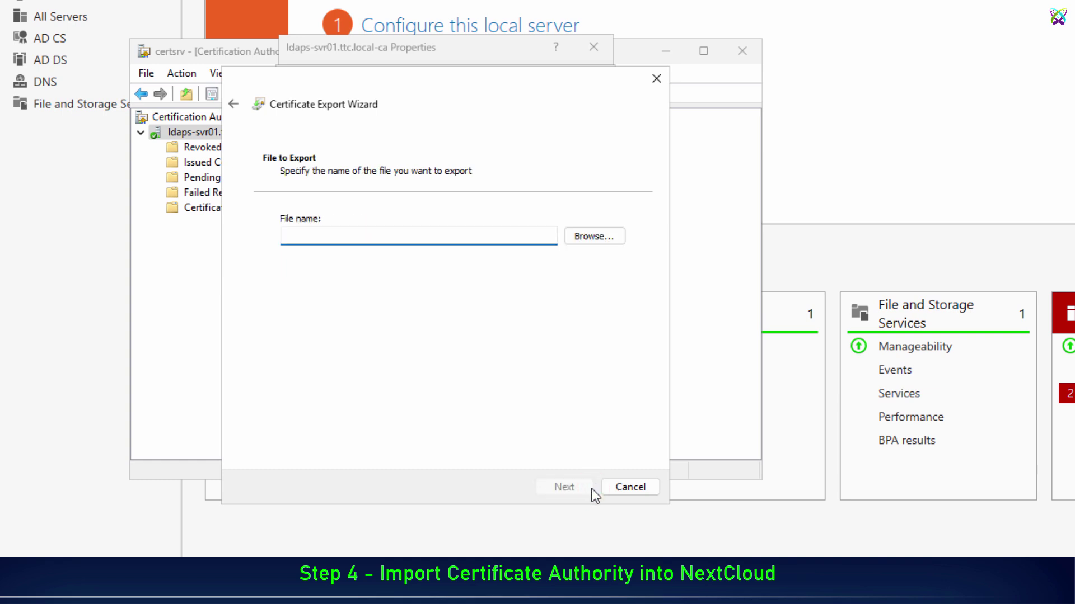
{"action": "left_click", "coordinate": [615, 241]}
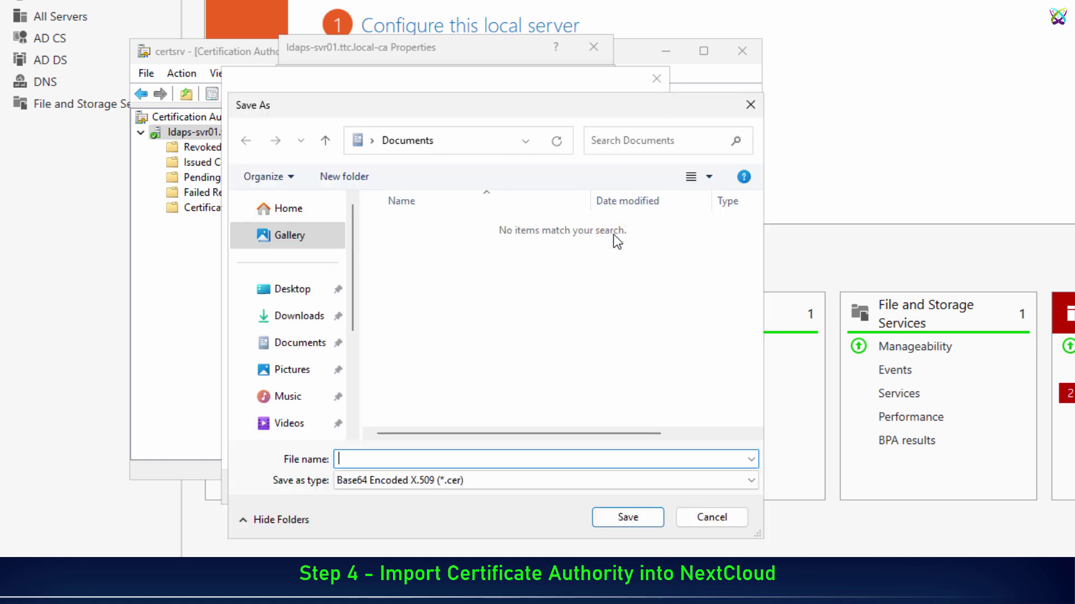
{"action": "left_click", "coordinate": [285, 288]}
{"action": "left_click", "coordinate": [543, 454]}
{"action": "type", "text": "ld"}
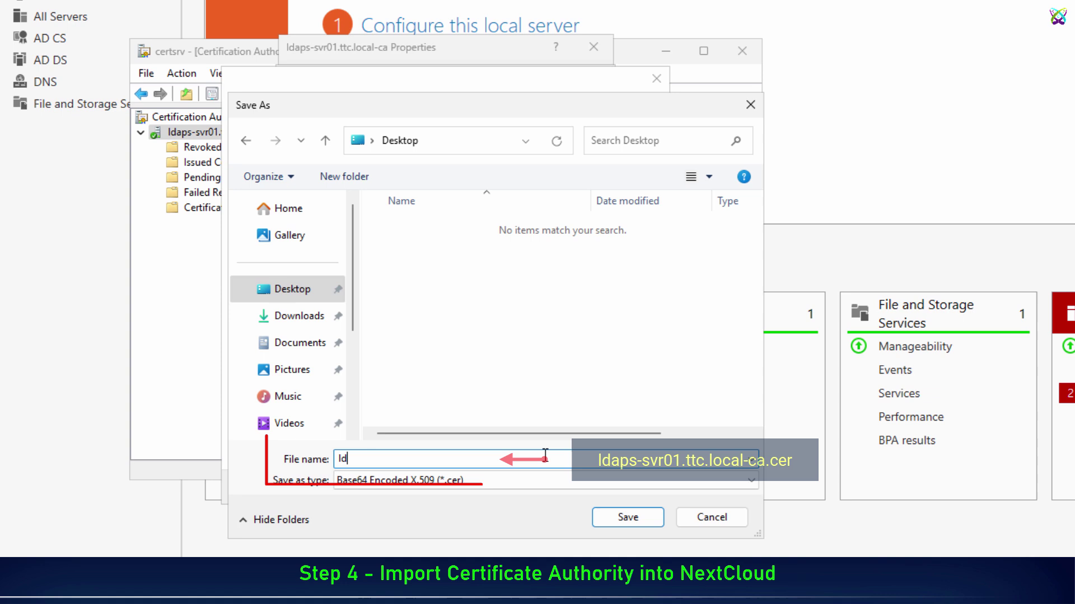
{"action": "type", "text": "aps-svr01"}
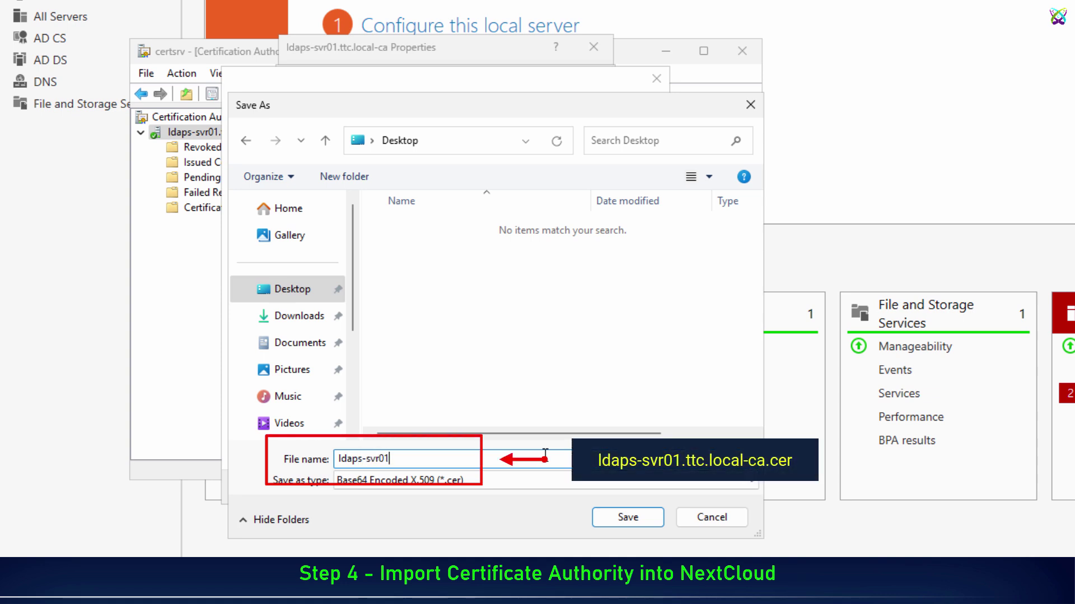
{"action": "type", "text": ".ttc.local-ca"}
{"action": "left_click", "coordinate": [661, 518]}
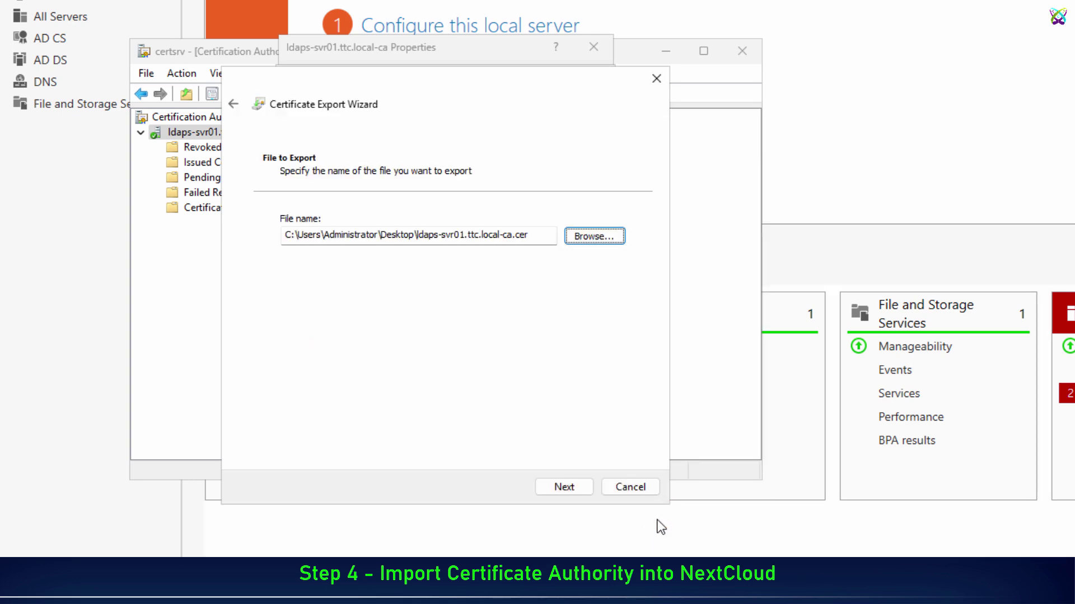
- Finish the export and close the certificate and CA properties windows
{"action": "left_click", "coordinate": [576, 489]}
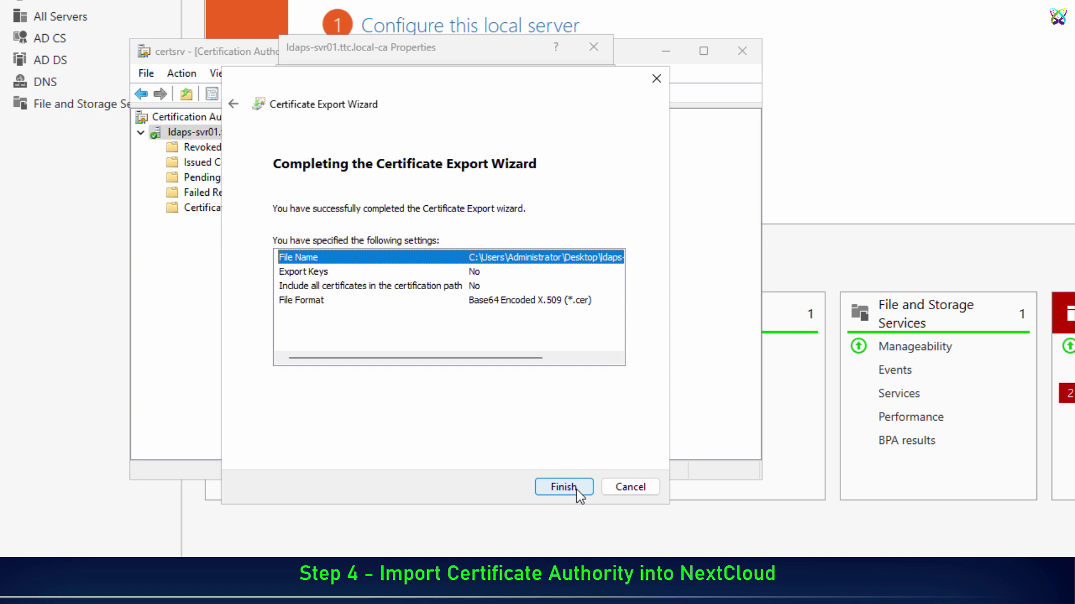
{"action": "left_click", "coordinate": [580, 491]}
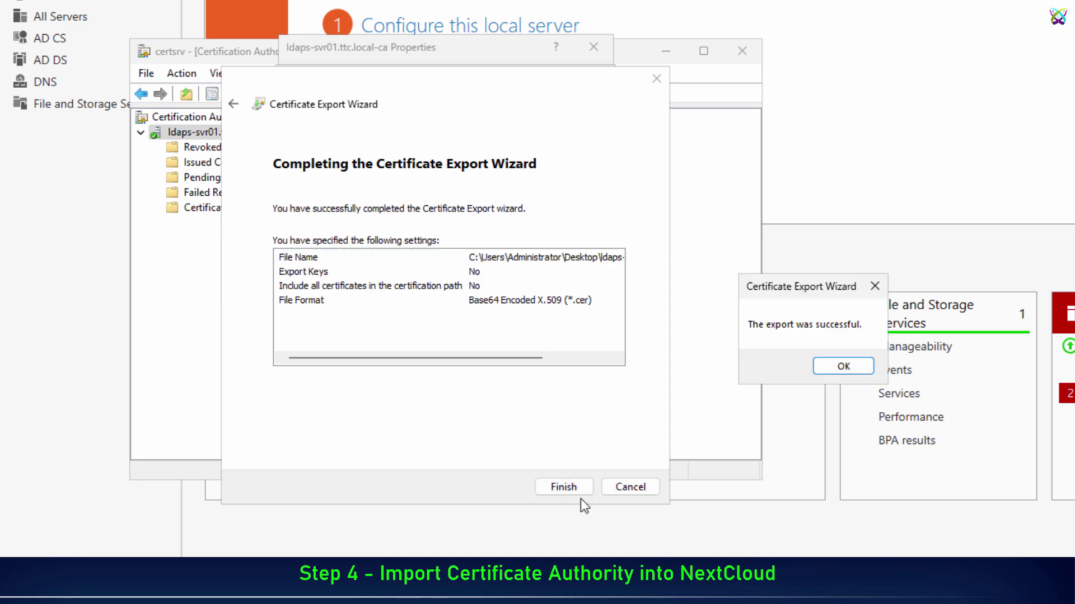
{"action": "left_click", "coordinate": [842, 367]}
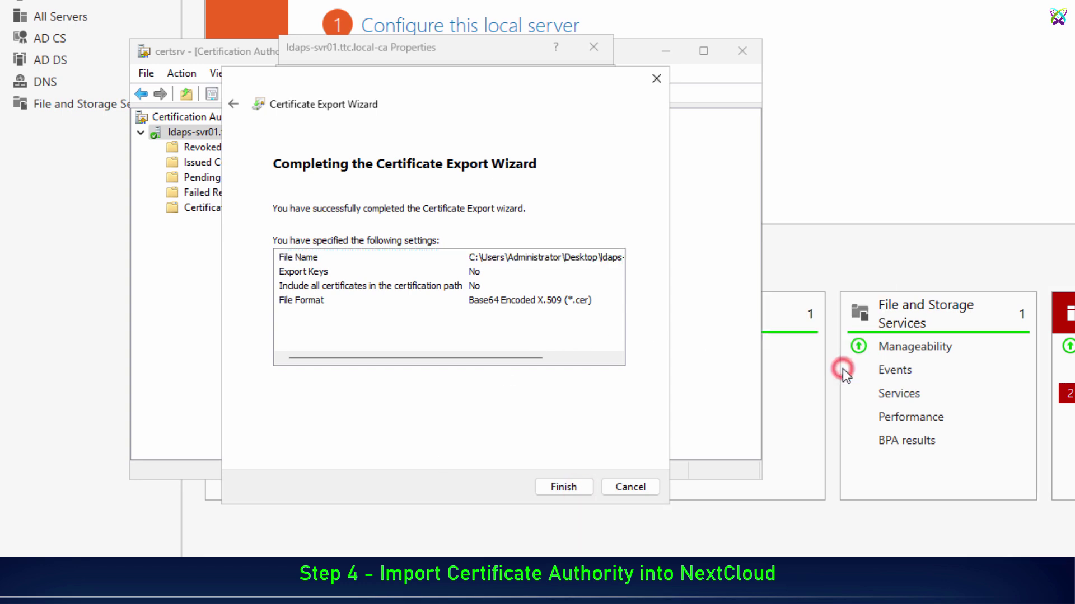
{"action": "left_click", "coordinate": [585, 480]}
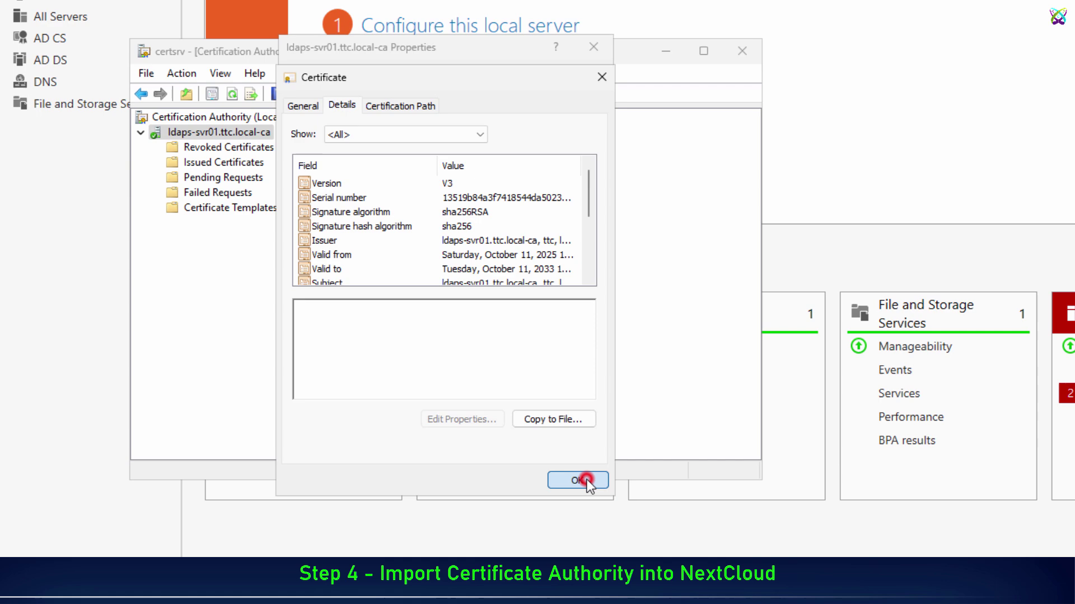
{"action": "left_click", "coordinate": [376, 471]}
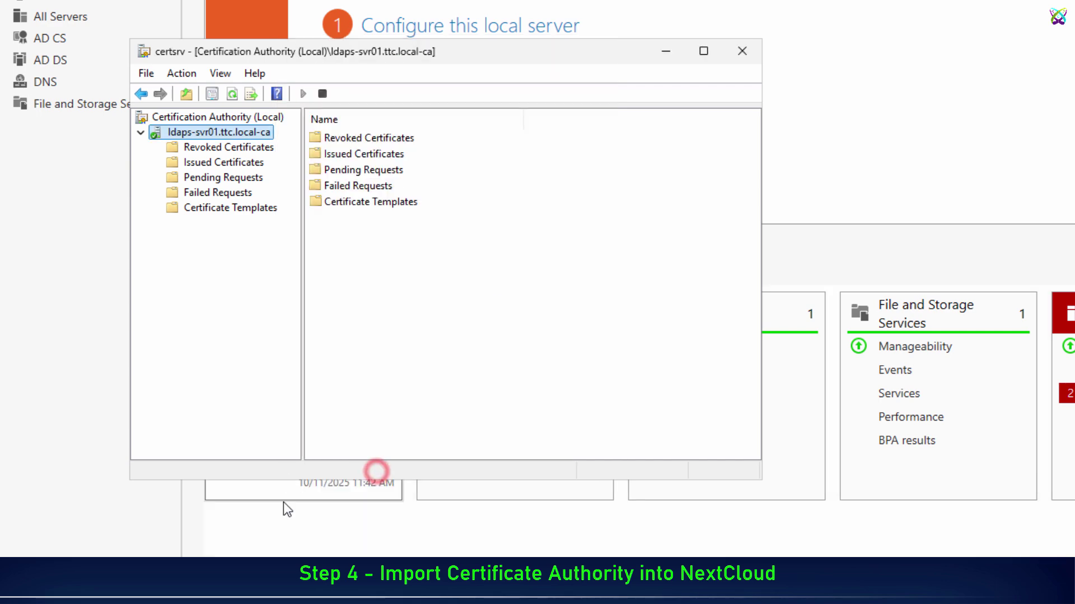
- Close the Certification Authority console and place the exported certificate beside the Server Manager shortcut
{"action": "left_click", "coordinate": [743, 57]}
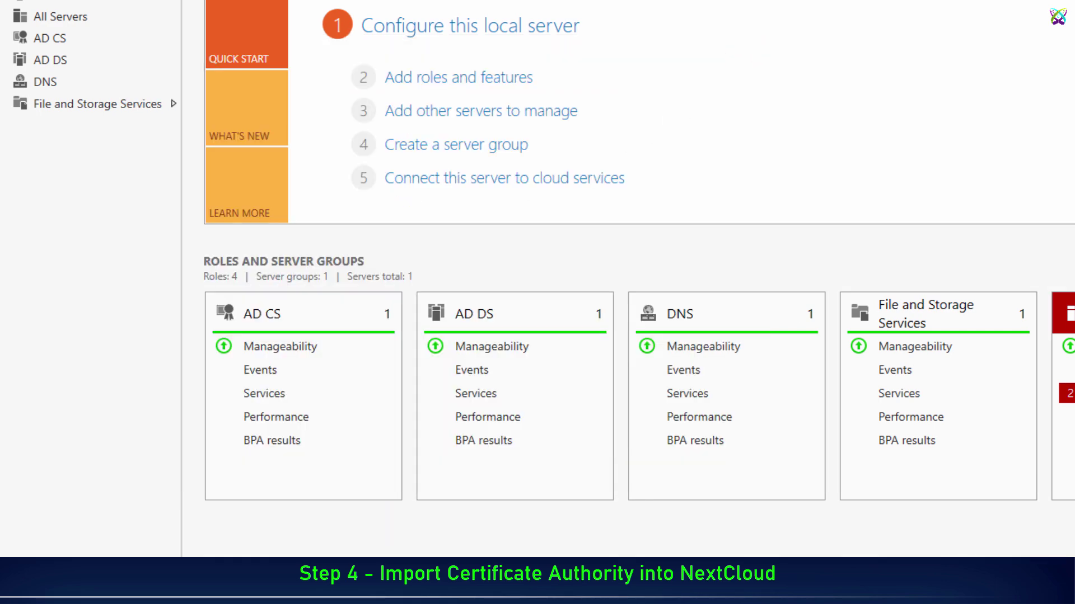
{"action": "key", "text": "super+d"}
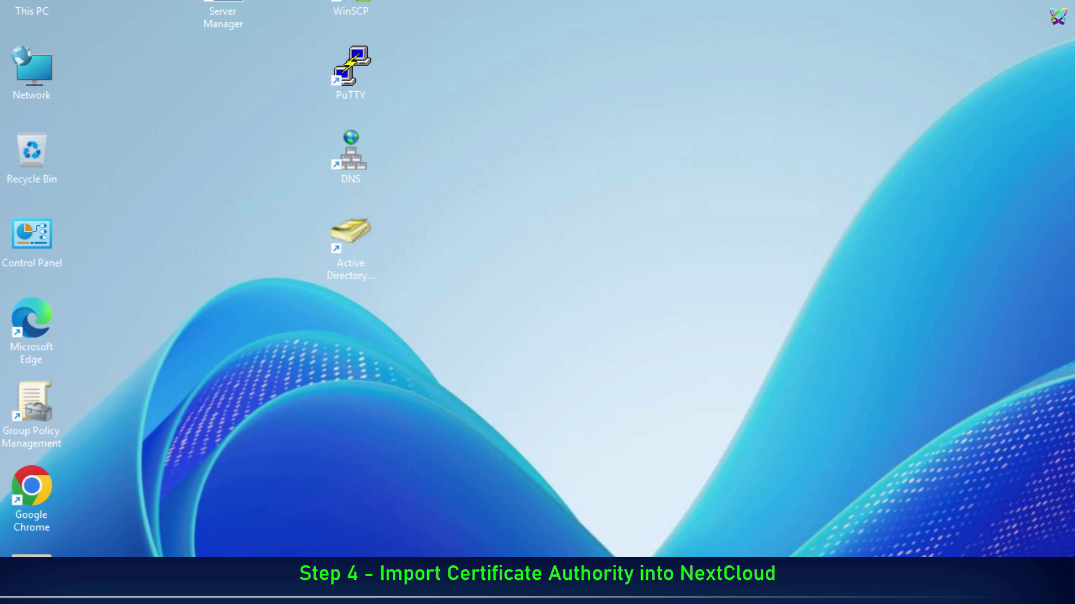
{"action": "left_click_drag", "start_coordinate": [31, 553], "coordinate": [257, 67]}
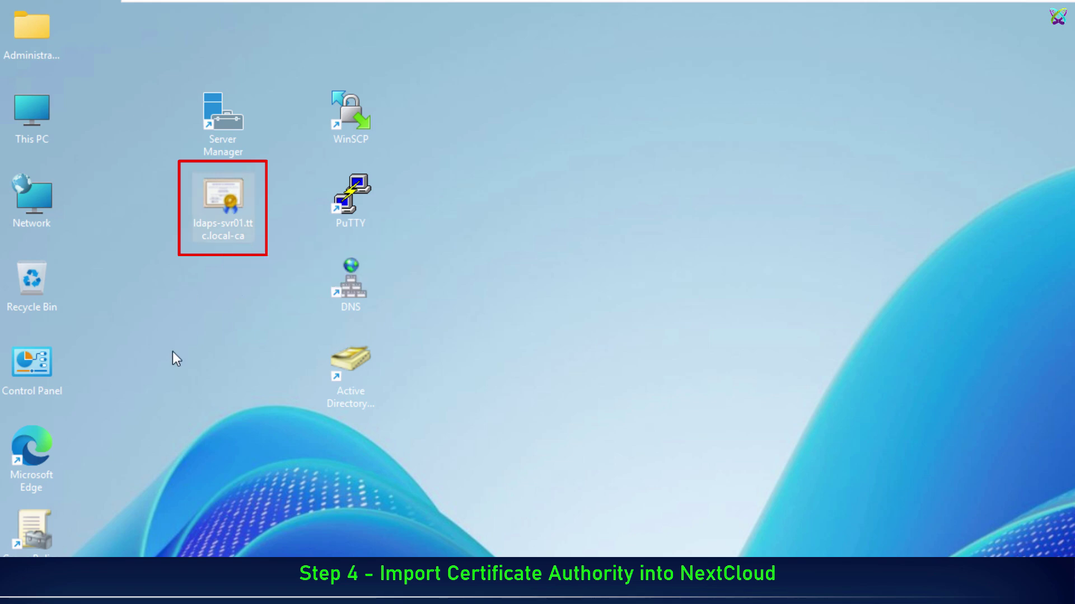
- Upload ldaps-svr01.ttc.local-ca.cer to /home/hg/Desktop on the NextCloud server with WinSCP
{"action": "left_click", "coordinate": [372, 125]}
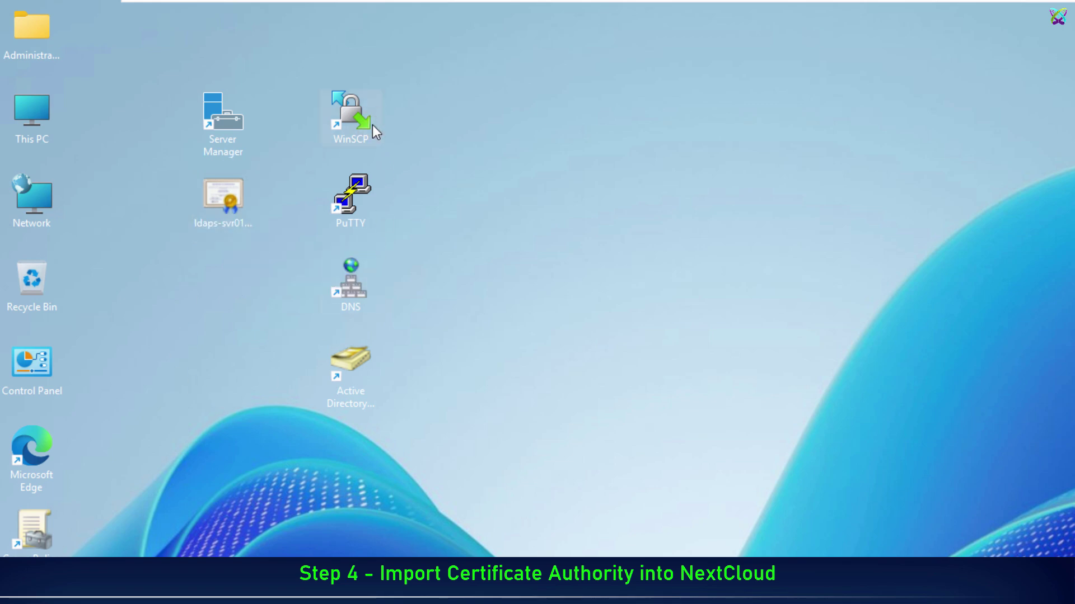
{"action": "double_click", "coordinate": [372, 125]}
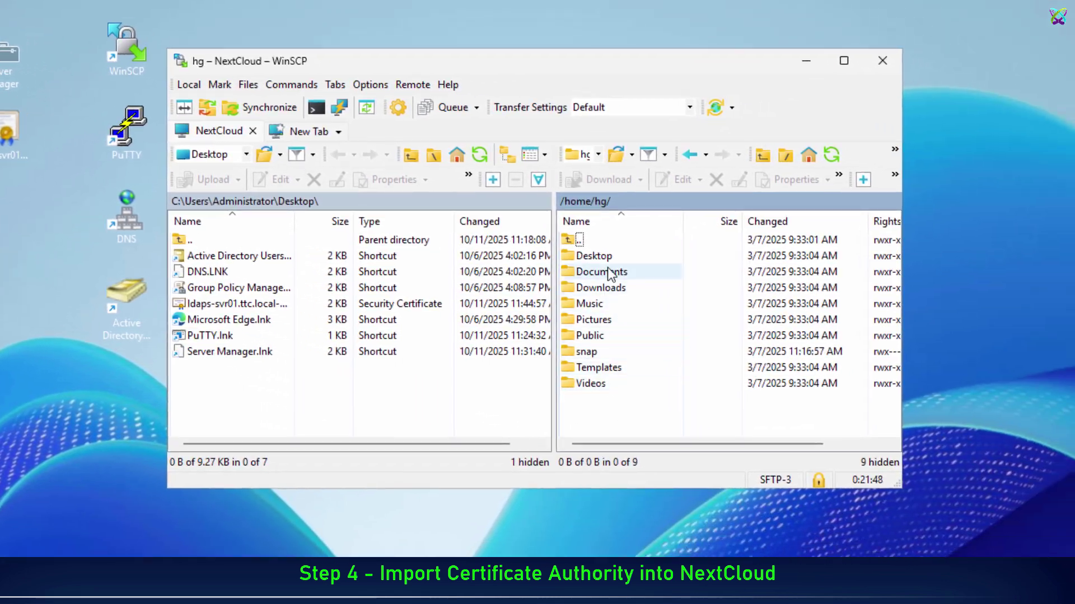
{"action": "double_click", "coordinate": [606, 249]}
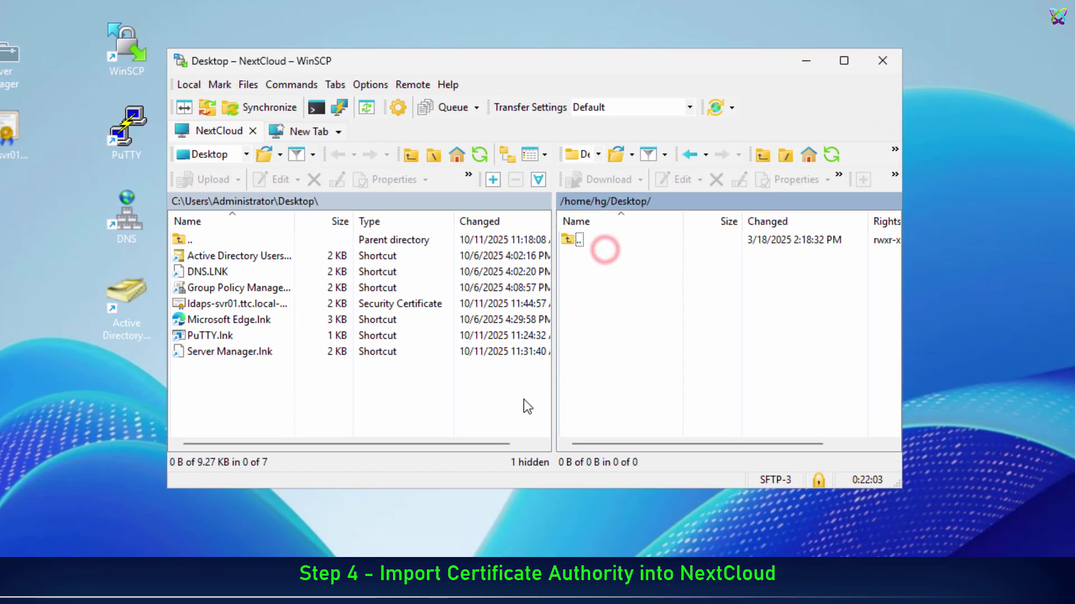
{"action": "left_click_drag", "start_coordinate": [202, 304], "coordinate": [604, 290]}
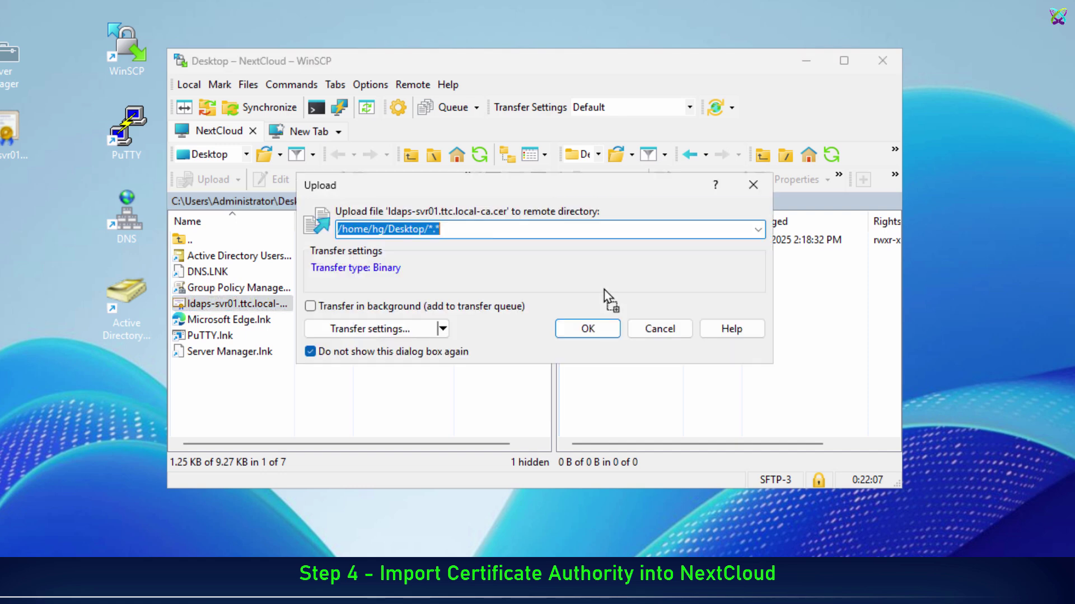
{"action": "left_click", "coordinate": [600, 331]}
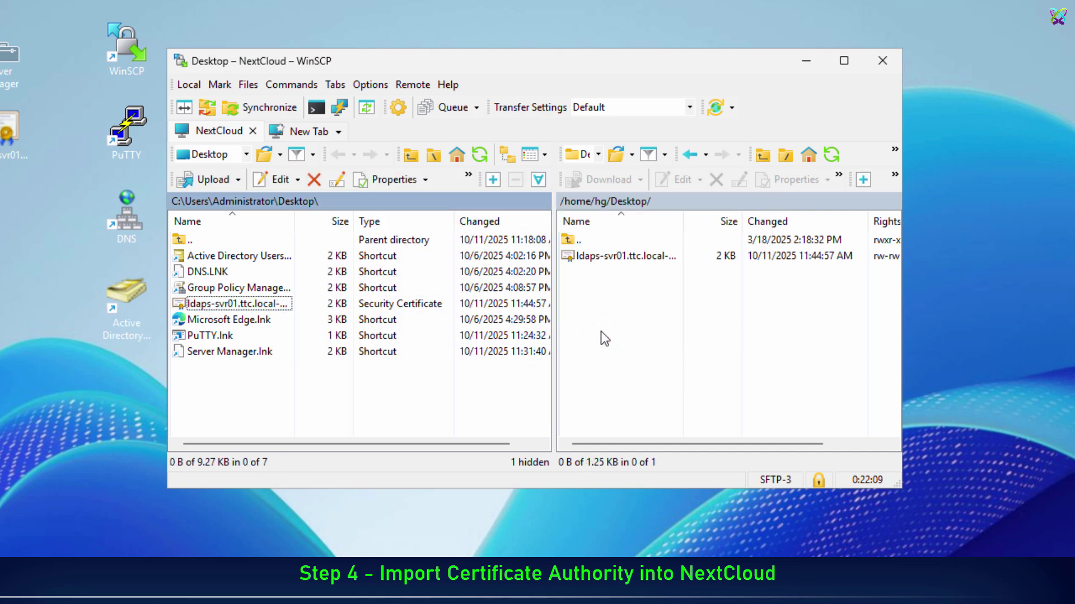
- Copy the uploaded certificate's file name from the rename field, then minimize WinSCP
{"action": "left_click", "coordinate": [643, 256]}
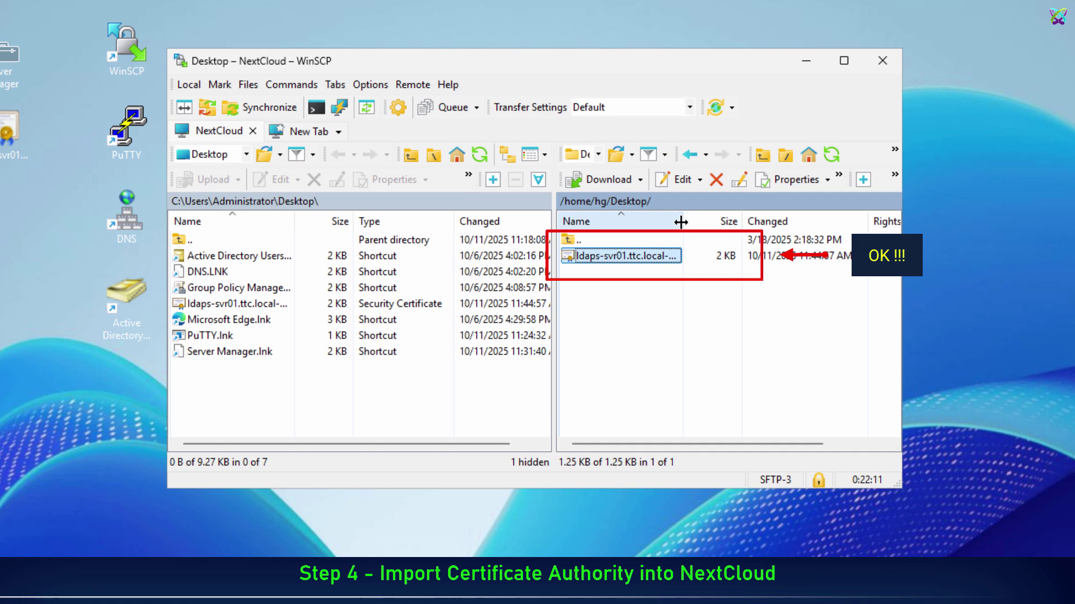
{"action": "left_click_drag", "start_coordinate": [681, 222], "coordinate": [734, 223]}
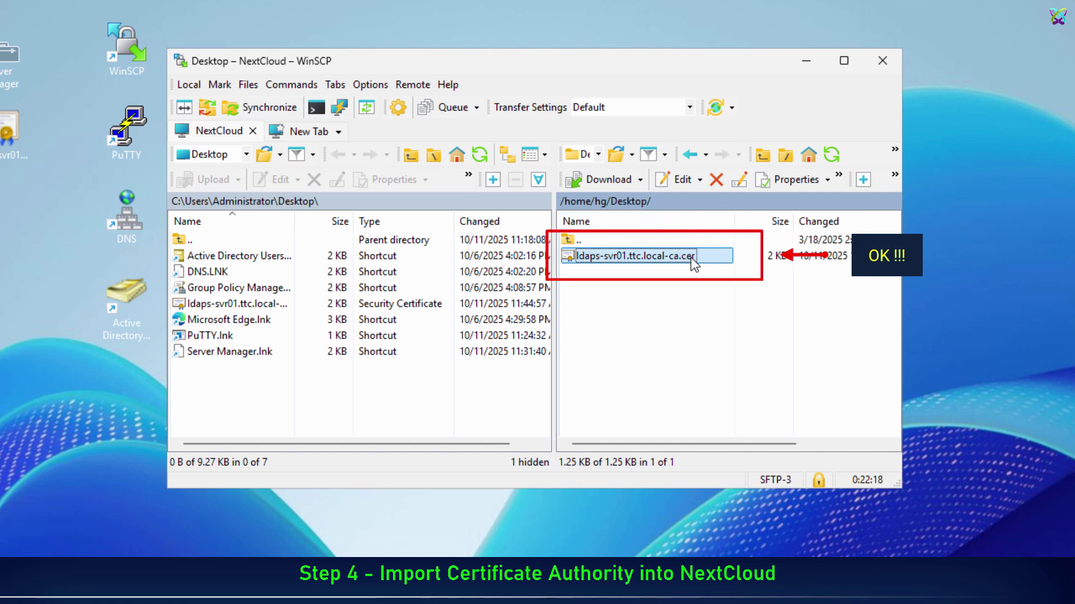
{"action": "right_click", "coordinate": [667, 256]}
{"action": "left_click", "coordinate": [709, 397]}
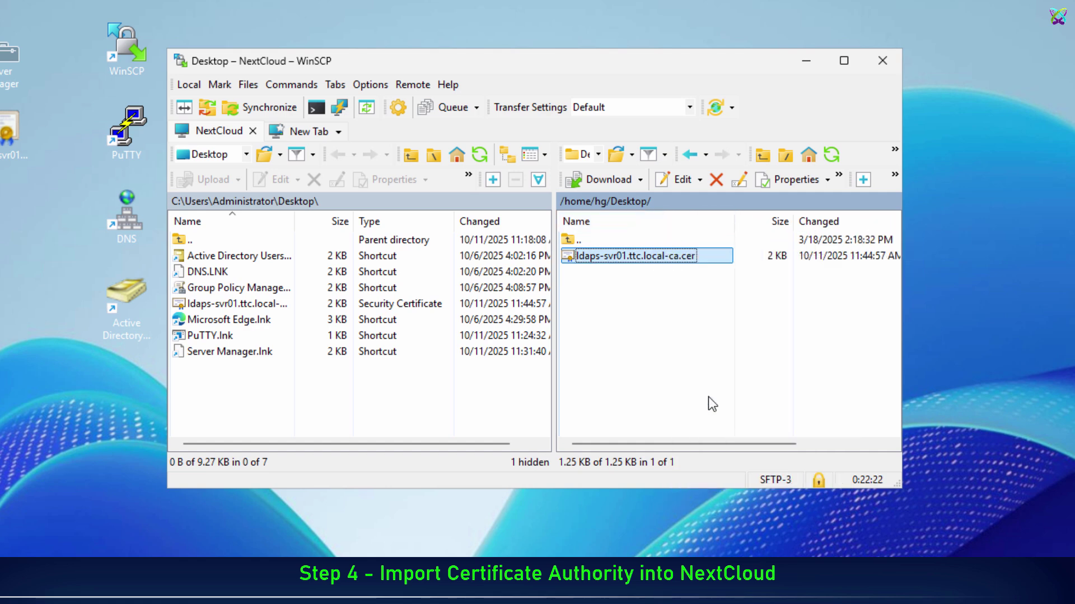
{"action": "right_click", "coordinate": [658, 257]}
{"action": "left_click", "coordinate": [679, 308]}
{"action": "left_click", "coordinate": [678, 347]}
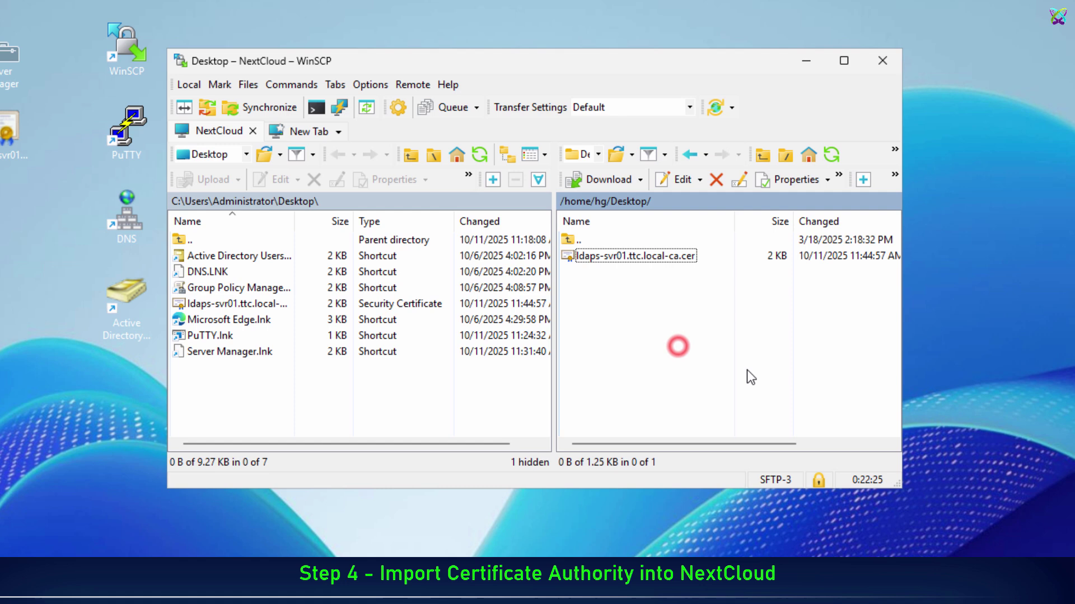
{"action": "left_click", "coordinate": [816, 62]}
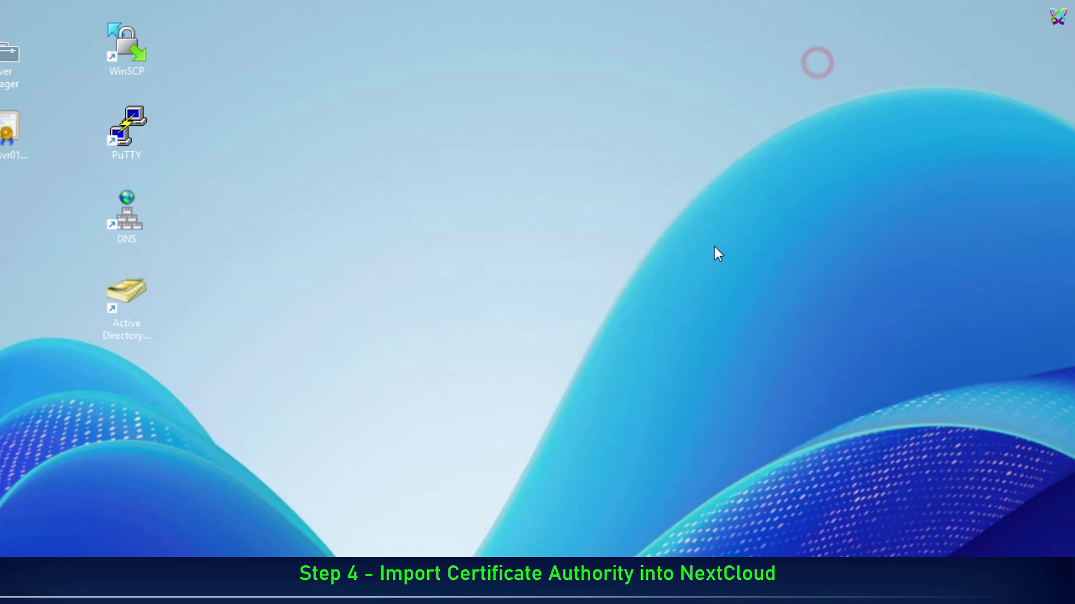
- Stop the running ping in the PuTTY session and clear the terminal
{"action": "left_click", "coordinate": [721, 314]}
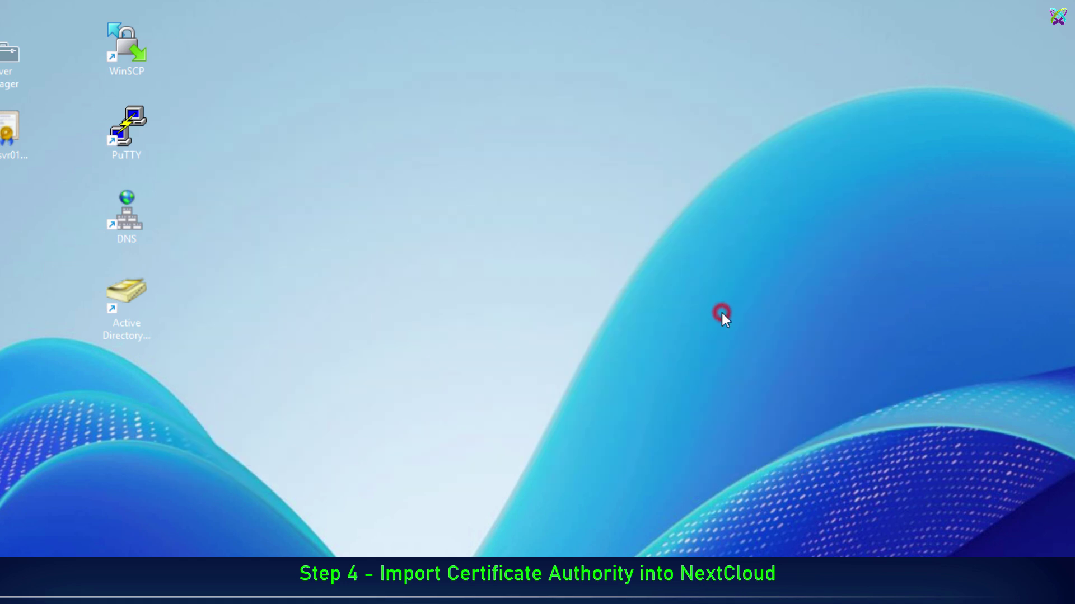
{"action": "double_click", "coordinate": [112, 123]}
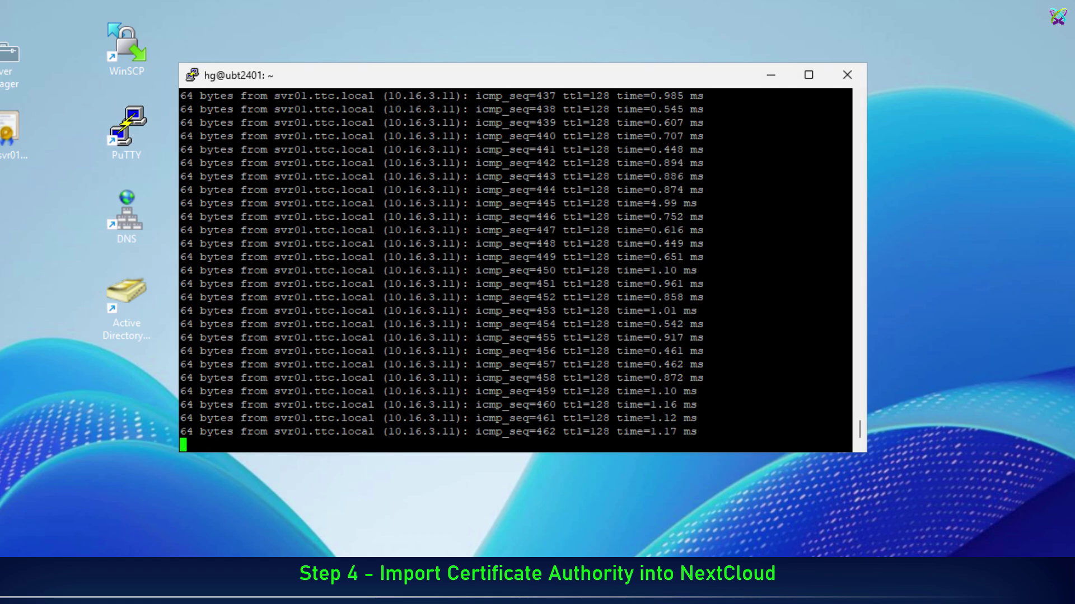
{"action": "left_click", "coordinate": [725, 364]}
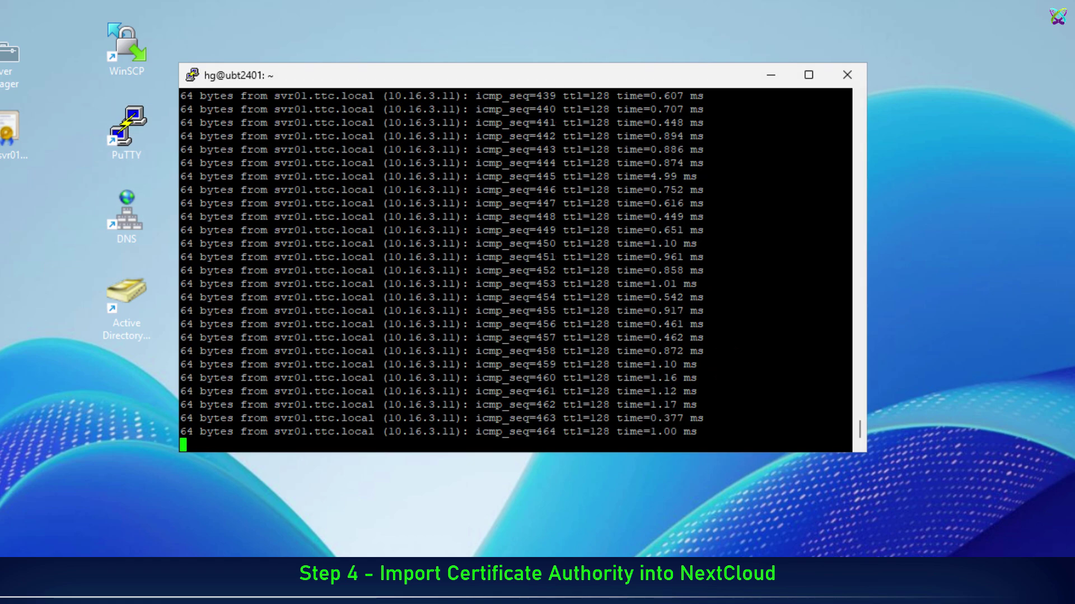
{"action": "key", "text": "ctrl+c"}
{"action": "key", "text": "ctrl+l"}
{"action": "key", "text": "Return"}
{"action": "key", "text": "Return"}
{"action": "key", "text": "Return"}
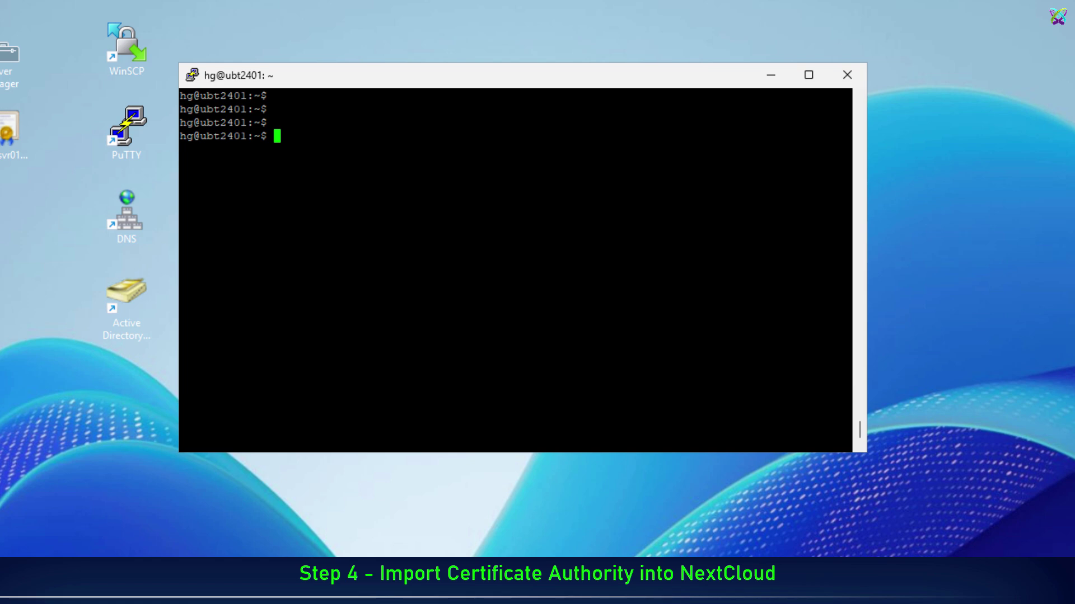
- Change into ~/Desktop and list it to confirm ldaps-svr01.ttc.local-ca.cer arrived
{"action": "type", "text": "cd "}
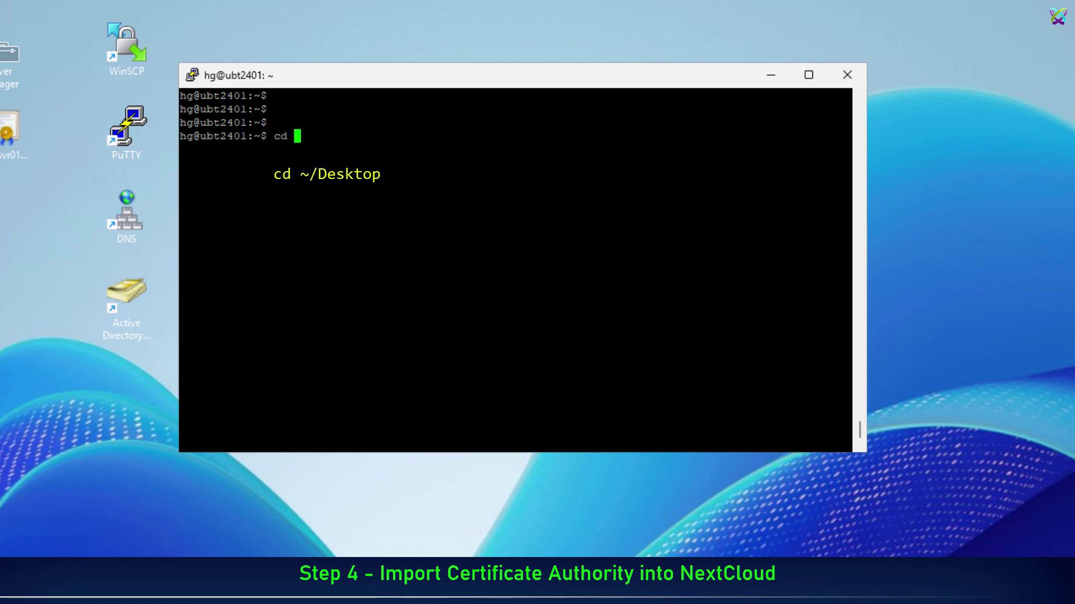
{"action": "type", "text": "De"}
{"action": "key", "text": "Tab"}
{"action": "key", "text": "Return"}
{"action": "key", "text": "Return"}
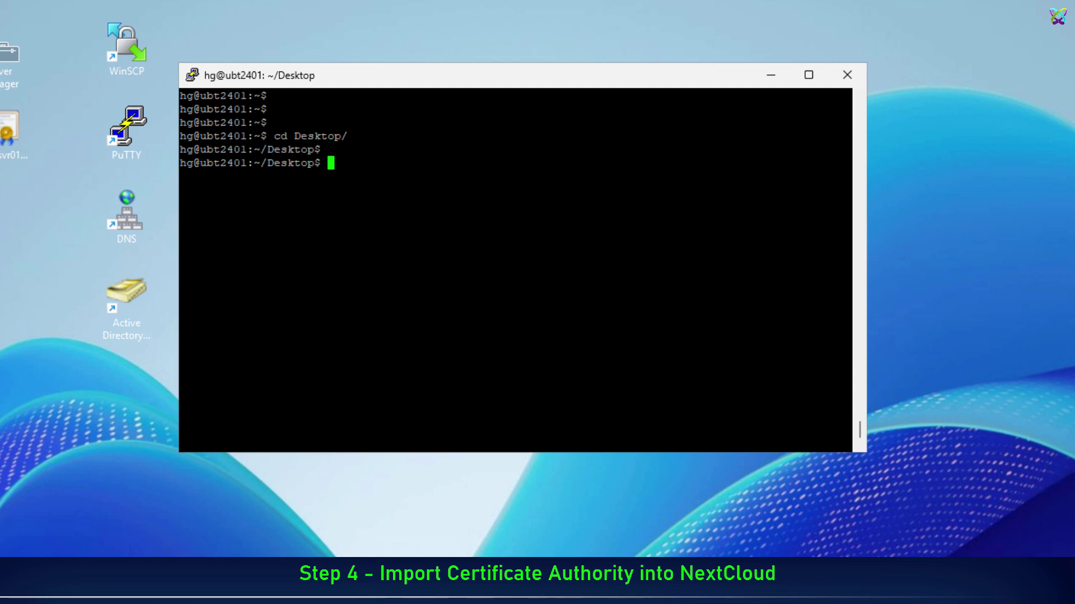
{"action": "type", "text": "ls"}
{"action": "key", "text": "Return"}
{"action": "key", "text": "Return"}
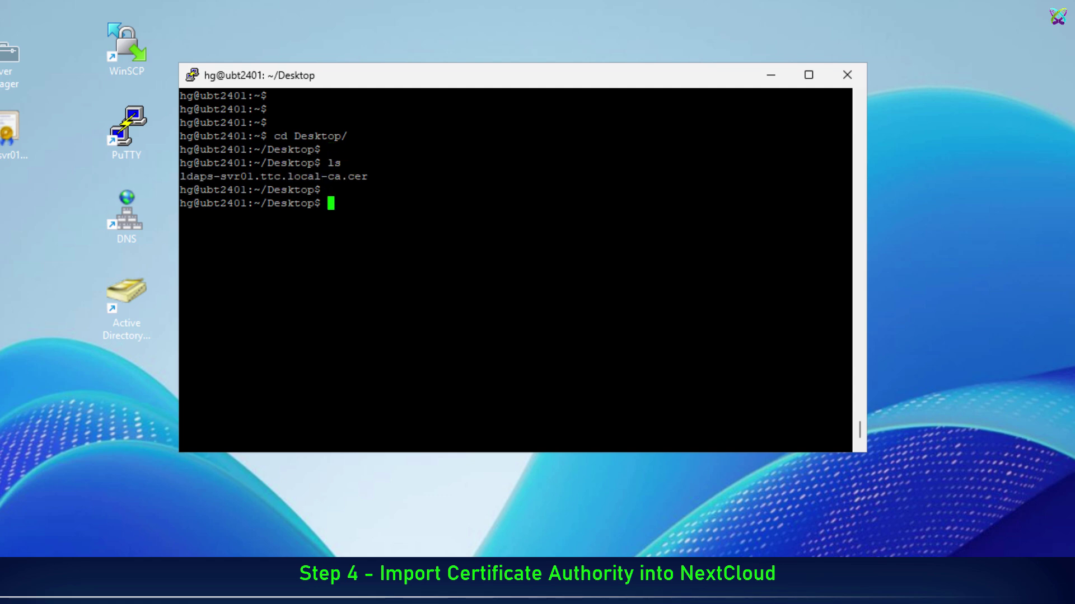
- Put the certificate name into the sudo cp command and run it to copy into /usr/local/share/ca-certificates
{"action": "key", "text": "alt+Tab"}
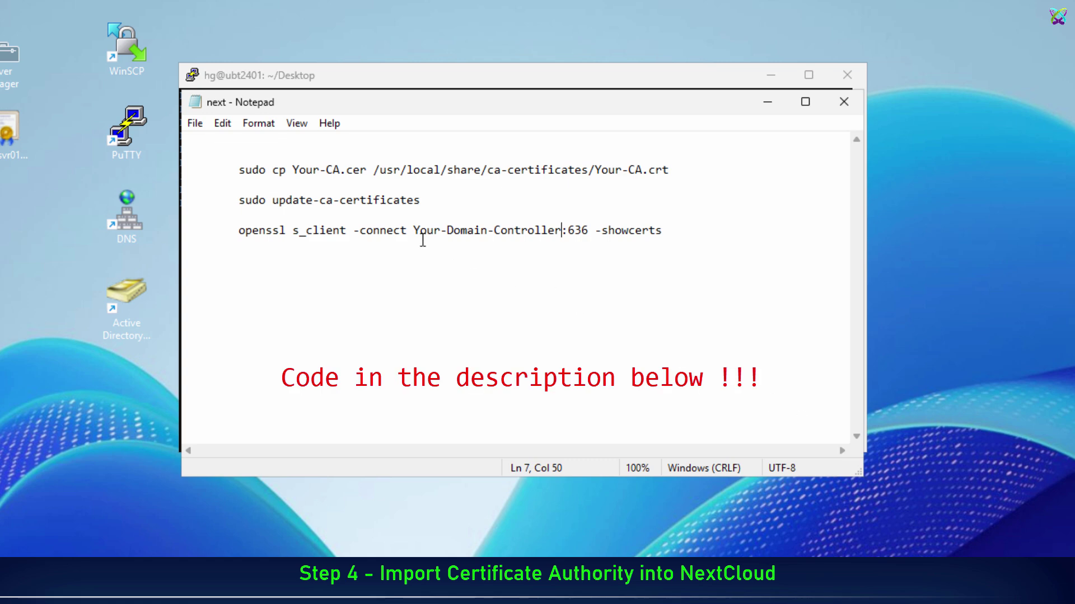
{"action": "left_click_drag", "start_coordinate": [292, 170], "coordinate": [343, 175]}
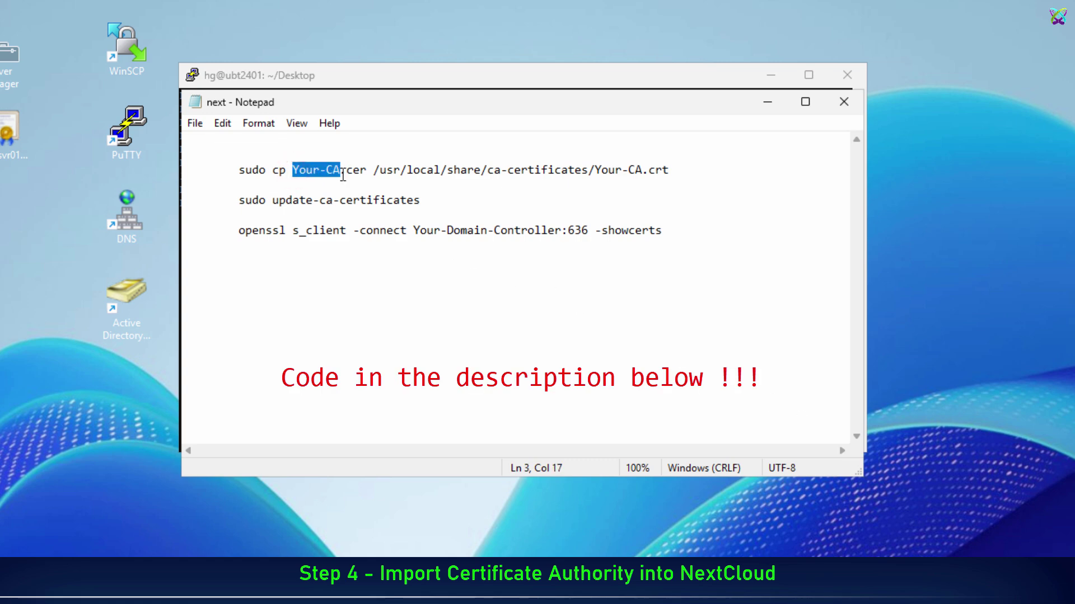
{"action": "key", "text": "ctrl+v"}
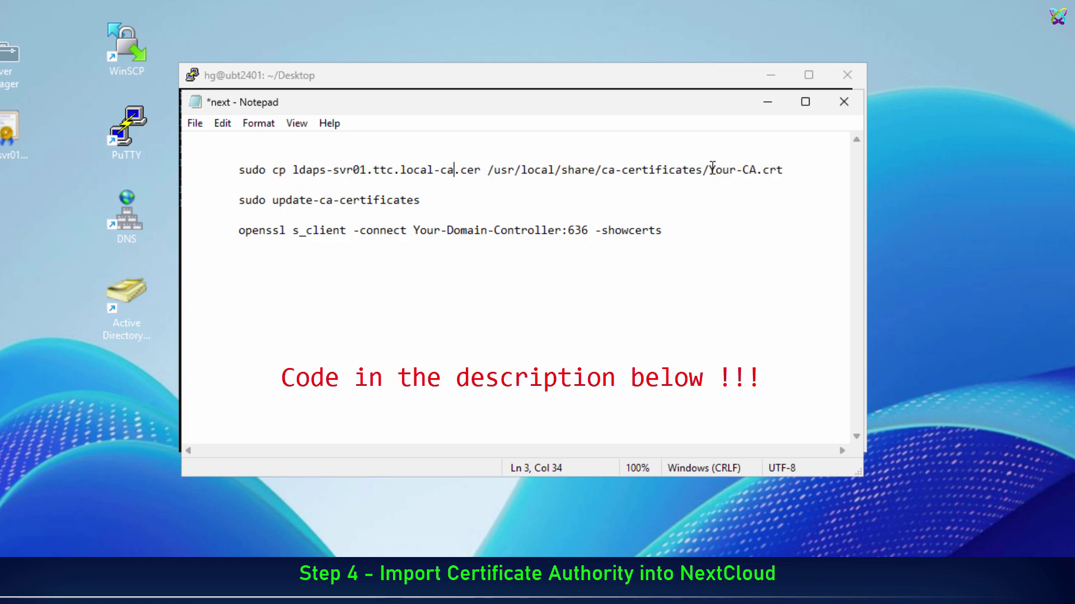
{"action": "left_click_drag", "start_coordinate": [710, 168], "coordinate": [755, 176]}
{"action": "key", "text": "ctrl+v"}
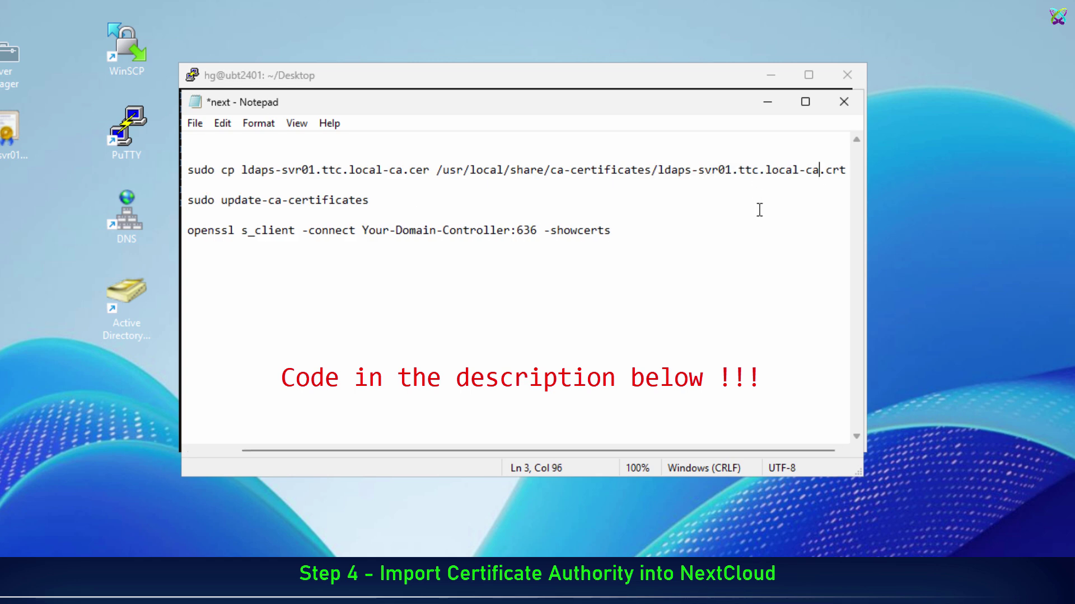
{"action": "left_click", "coordinate": [190, 171]}
{"action": "left_click_drag", "start_coordinate": [191, 171], "coordinate": [855, 171]}
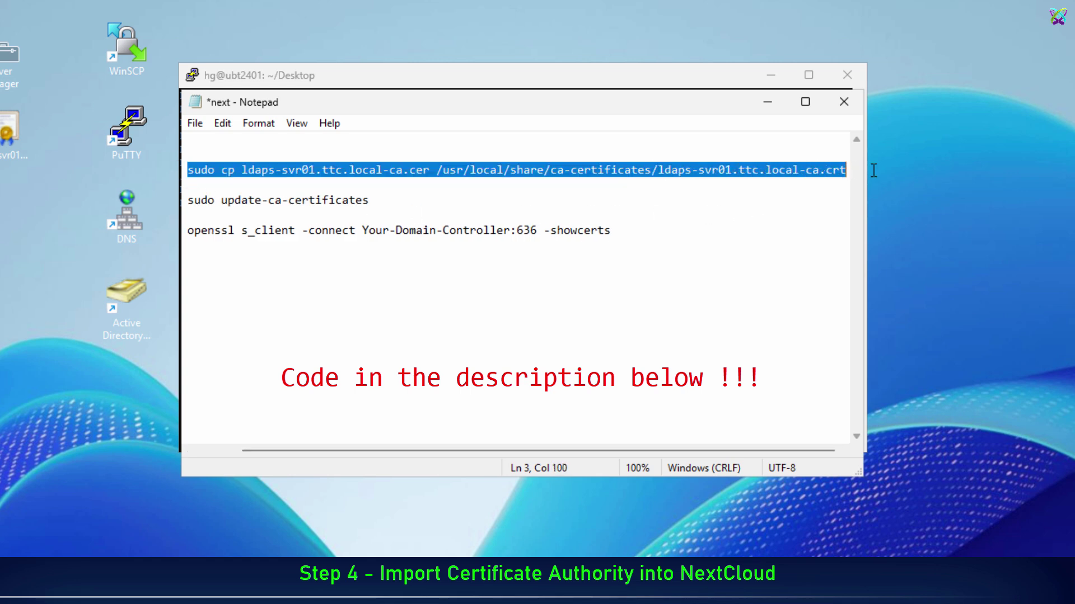
{"action": "left_click", "coordinate": [580, 81]}
{"action": "right_click", "coordinate": [434, 183]}
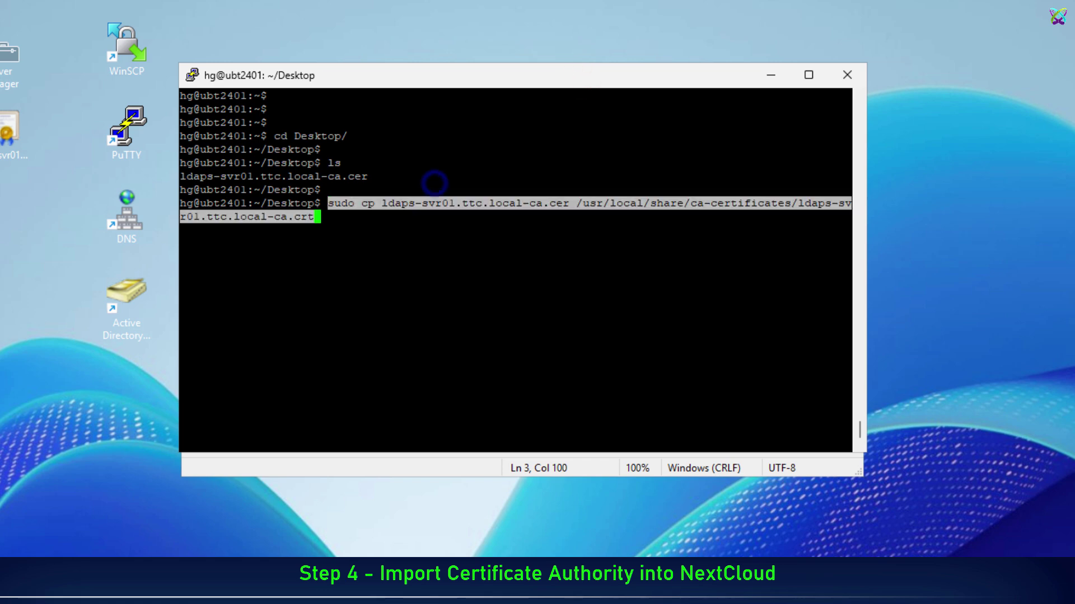
{"action": "key", "text": "Return"}
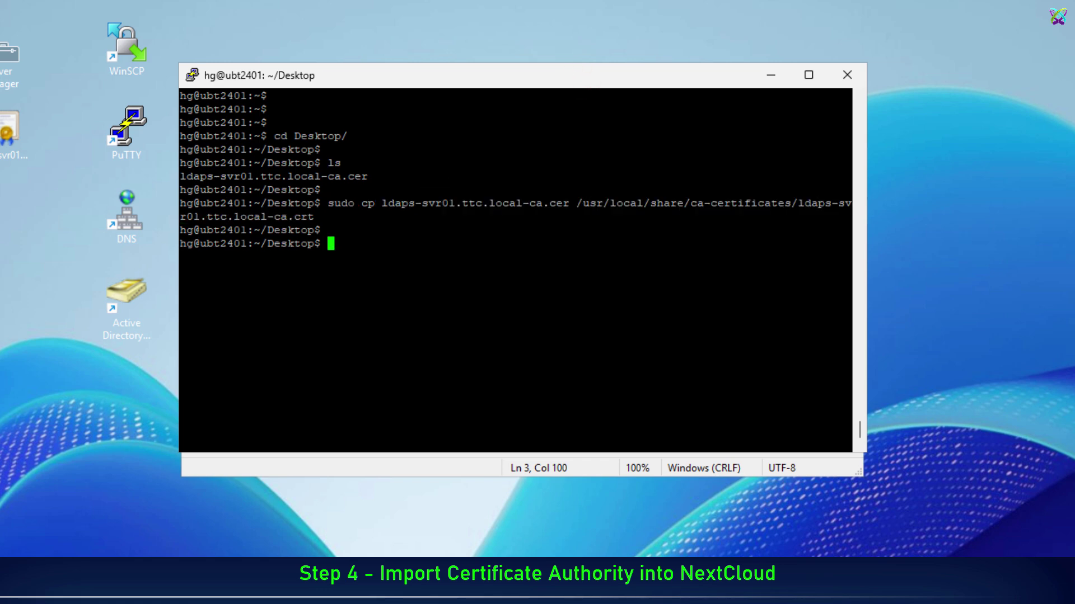
- Run sudo update-ca-certificates, reporting 1 added, 0 removed, then clear the terminal
{"action": "left_click", "coordinate": [475, 470]}
{"action": "left_click_drag", "start_coordinate": [374, 200], "coordinate": [241, 202]}
{"action": "right_click", "coordinate": [360, 194]}
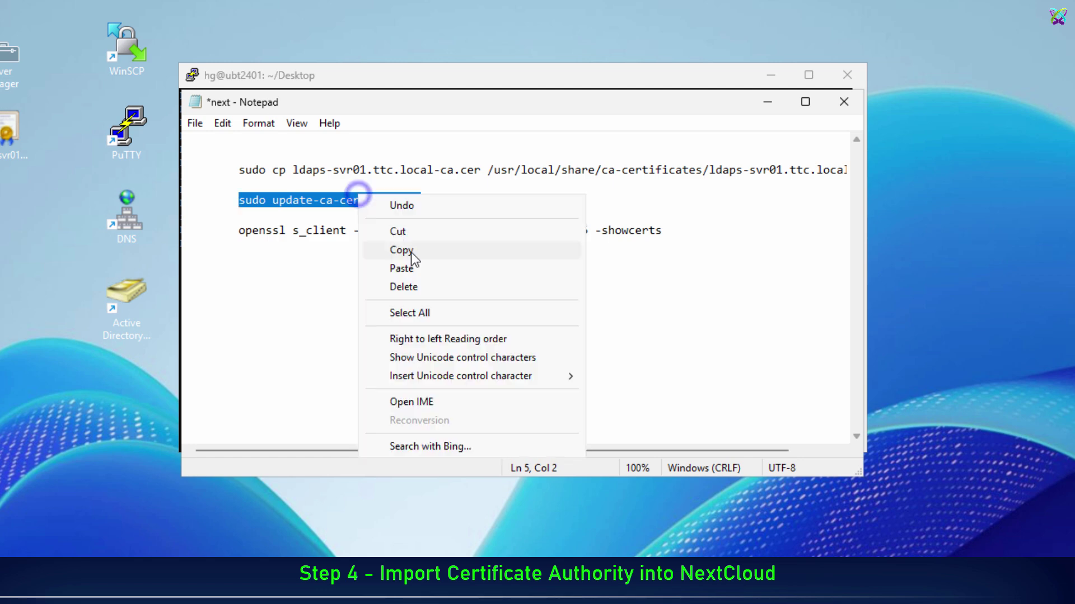
{"action": "left_click", "coordinate": [411, 253]}
{"action": "left_click", "coordinate": [455, 73]}
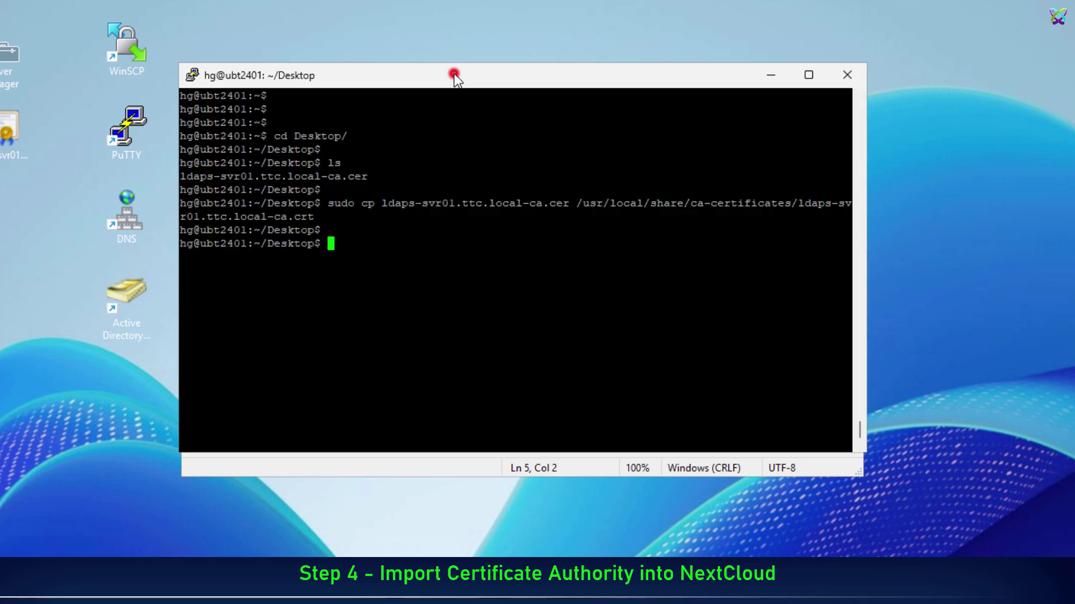
{"action": "key", "text": "shift+Insert"}
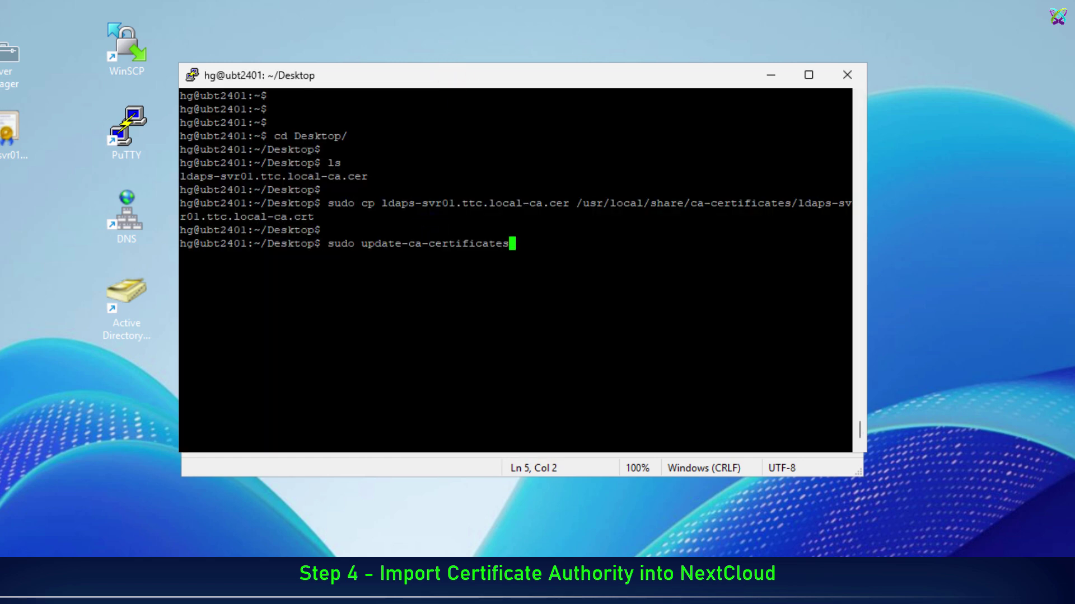
{"action": "key", "text": "Return"}
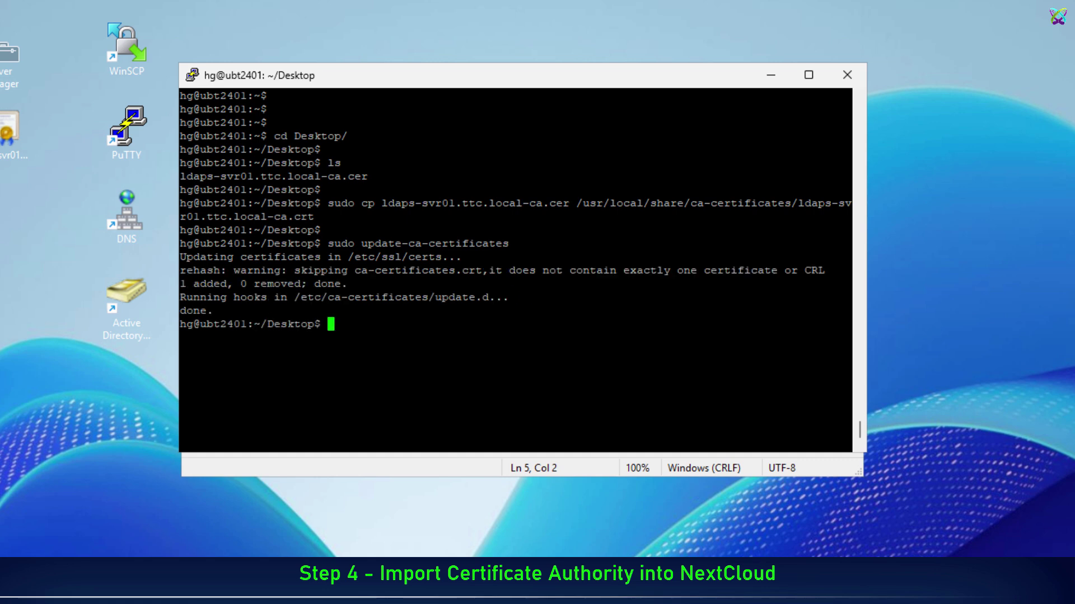
{"action": "key", "text": "ctrl+l"}
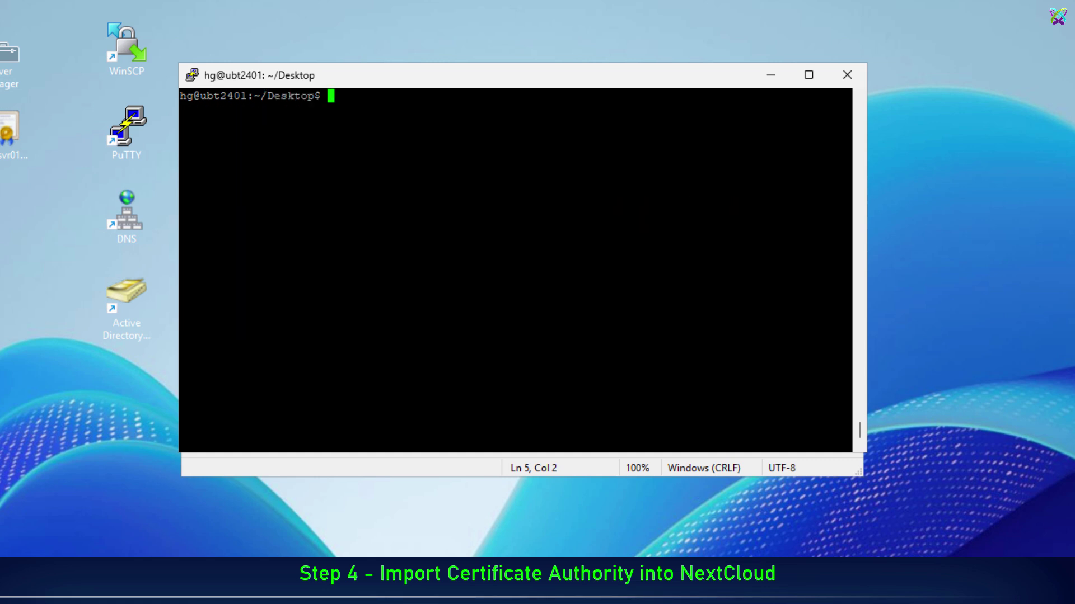
{"action": "key", "text": "Return"}
{"action": "key", "text": "Return"}
{"action": "key", "text": "Return"}
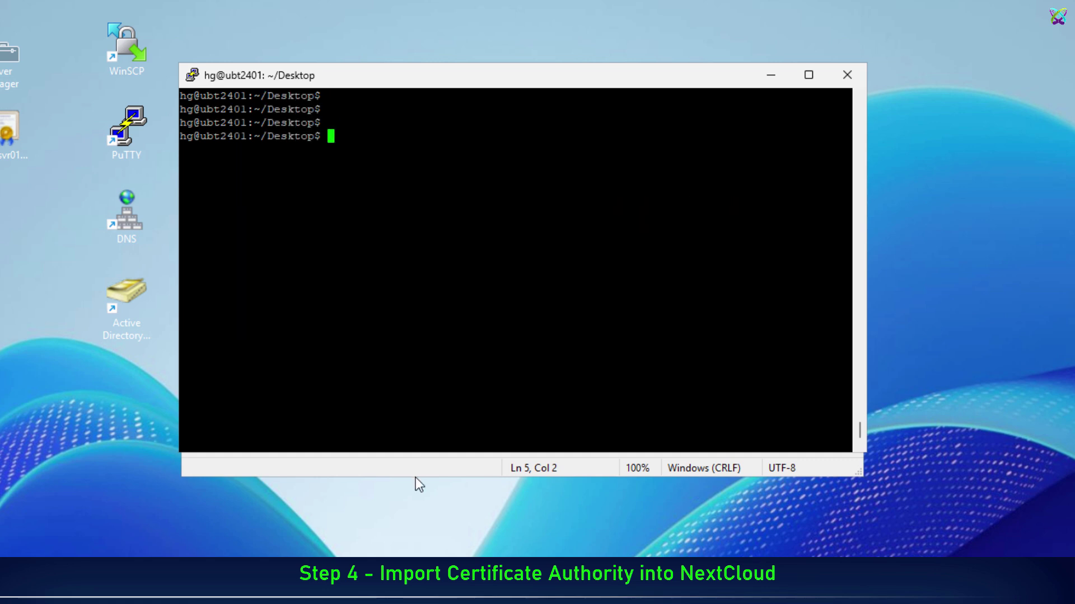
- Run the openssl s_client check against svr01.ttc.local:636 with sudo in PuTTY
{"action": "left_click", "coordinate": [414, 472]}
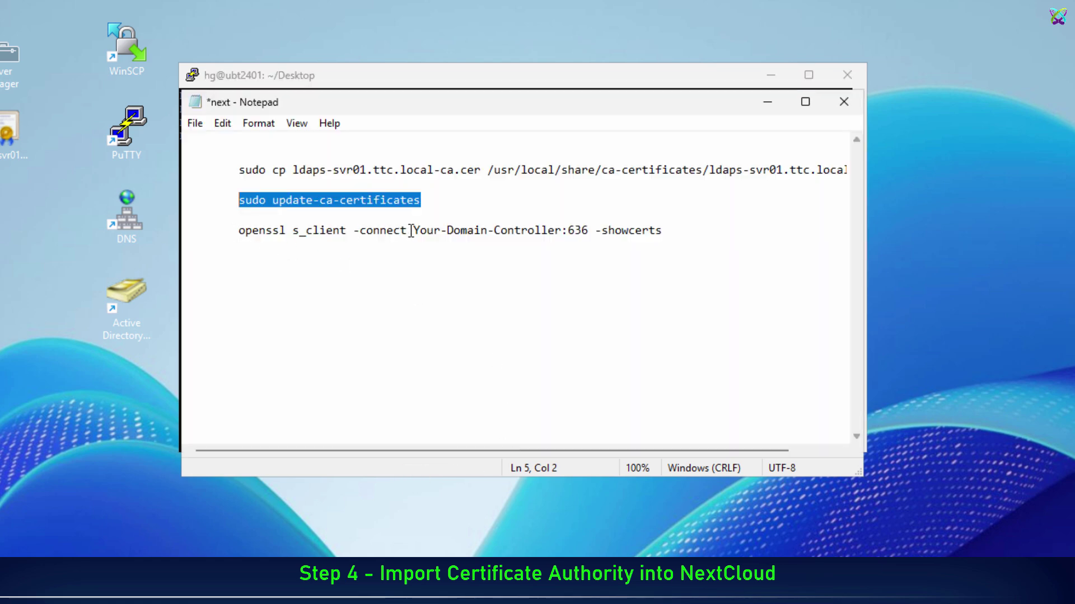
{"action": "left_click_drag", "start_coordinate": [413, 230], "coordinate": [561, 231]}
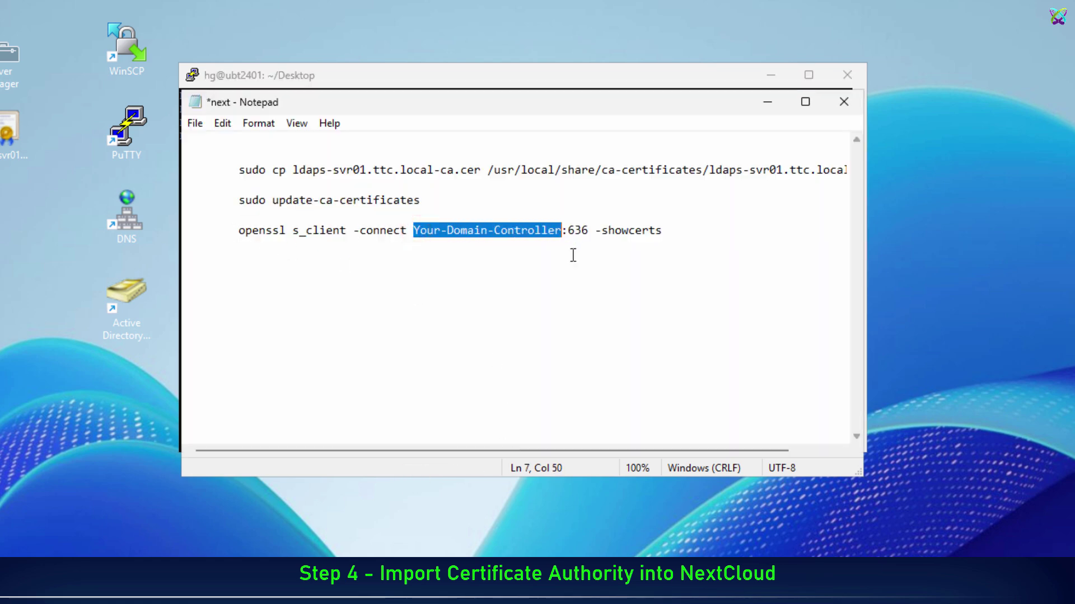
{"action": "type", "text": "svr01.ttc.lo"}
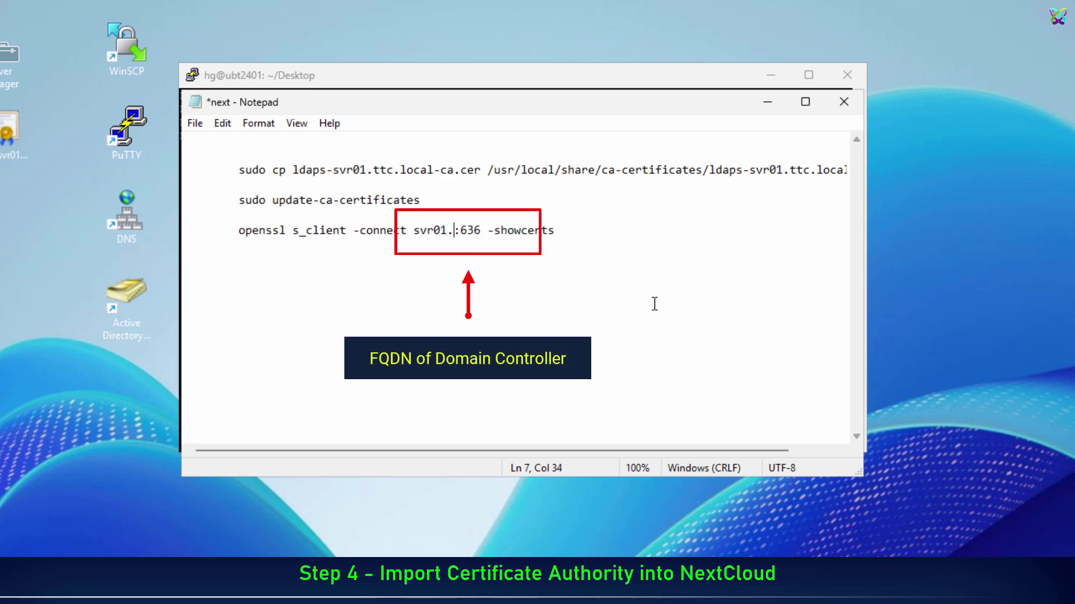
{"action": "type", "text": "cal"}
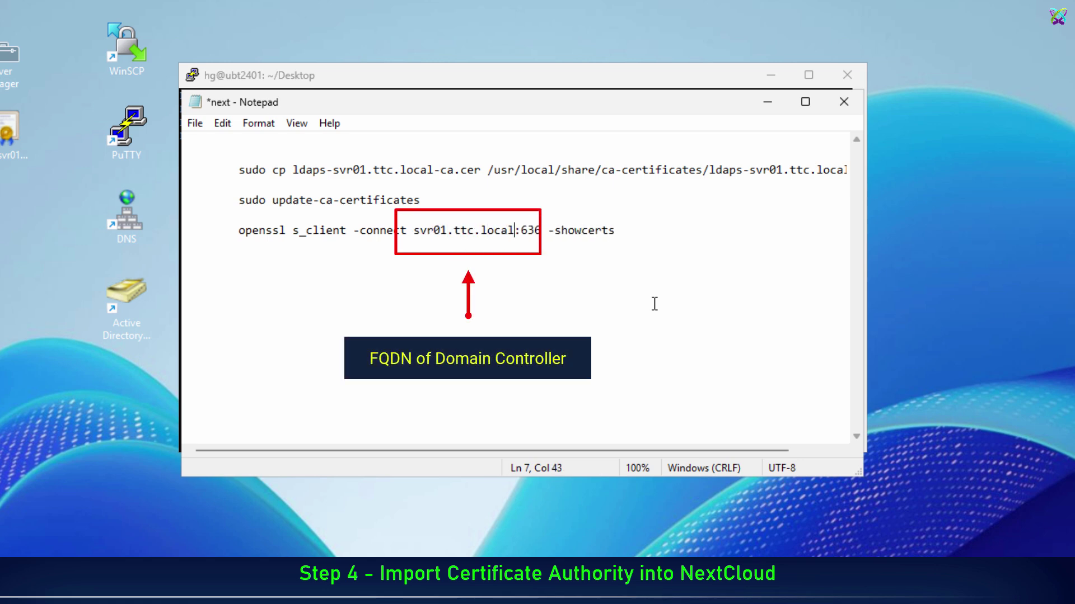
{"action": "left_click_drag", "start_coordinate": [238, 230], "coordinate": [651, 238]}
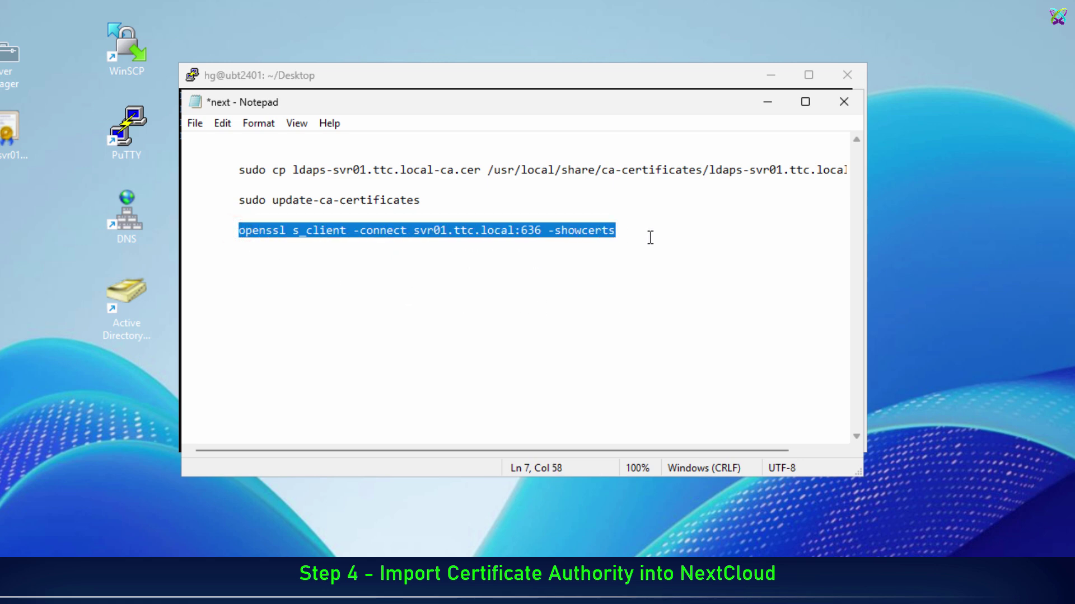
{"action": "left_click", "coordinate": [426, 74]}
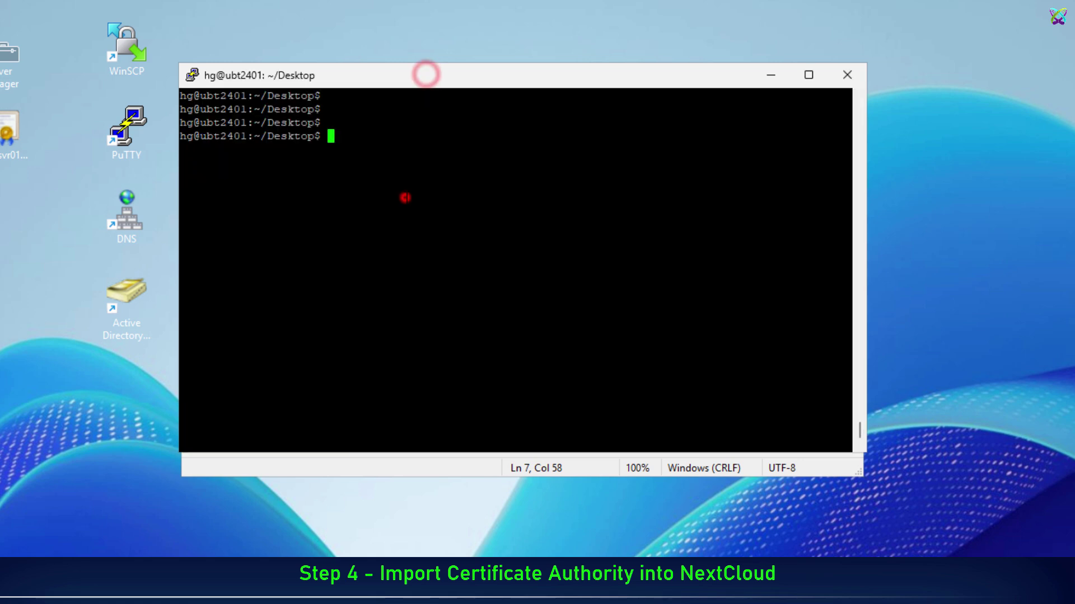
{"action": "type", "text": "sudo"}
{"action": "right_click", "coordinate": [405, 198]}
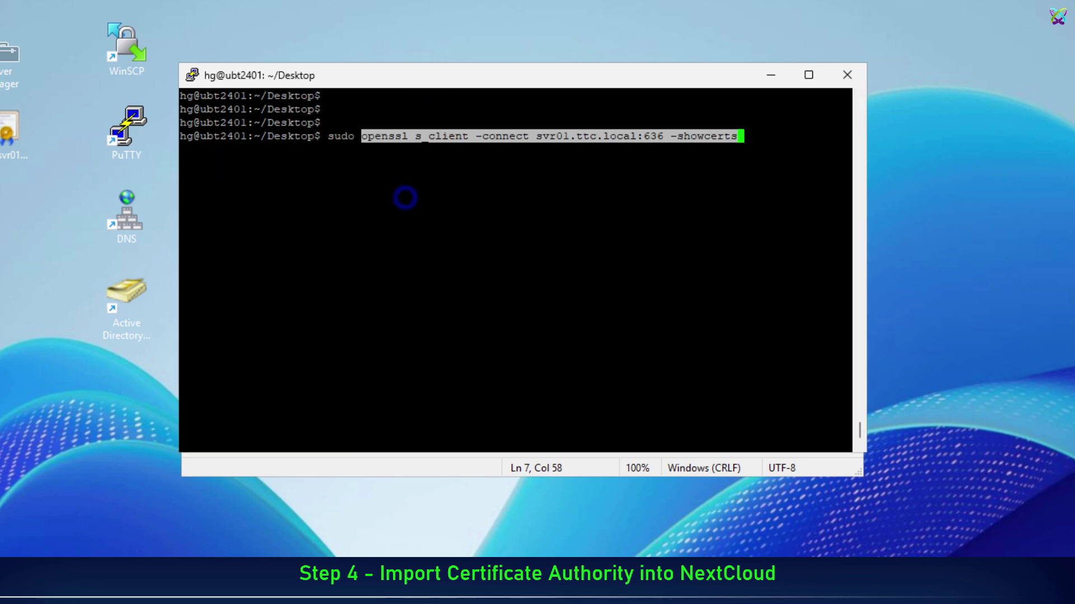
{"action": "key", "text": "Return"}
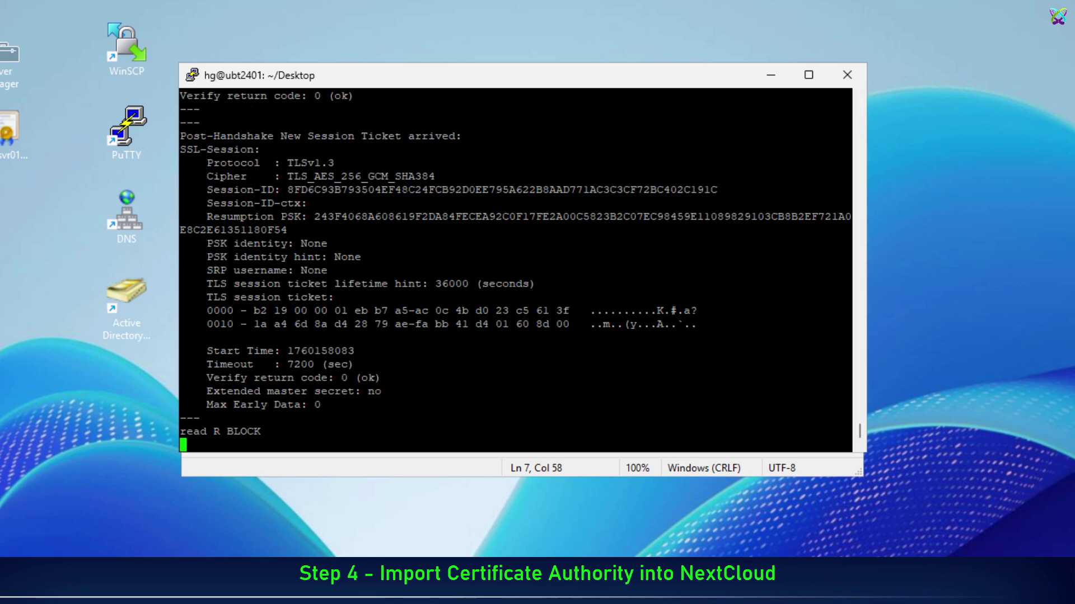
- Confirm Verify return code: 0 (ok), then minimize the terminal and notes windows
{"action": "scroll", "coordinate": [515, 269], "scroll_direction": "up", "scroll_amount": 4}
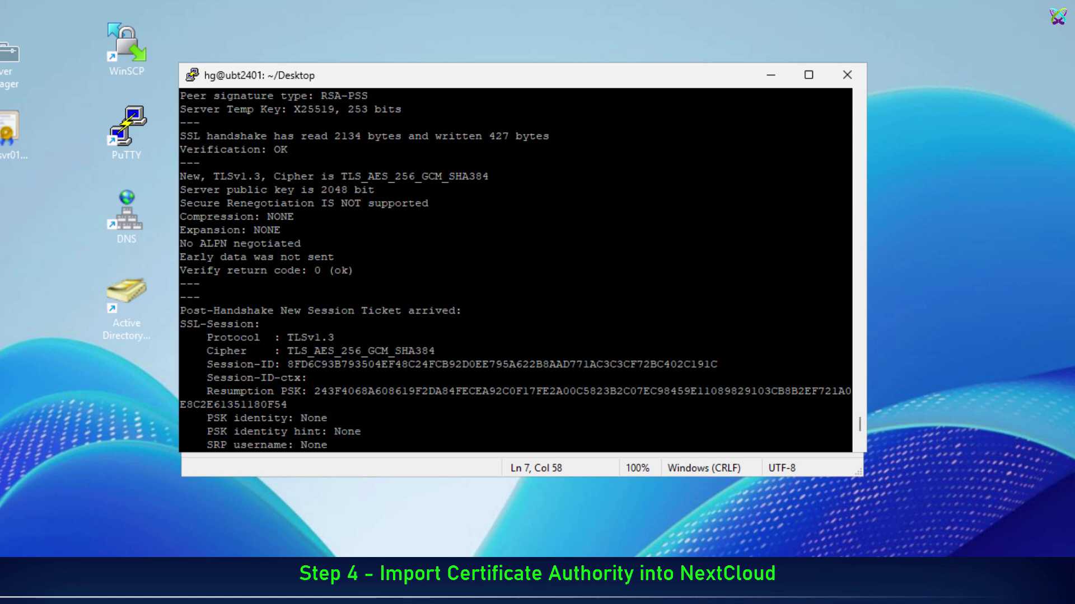
{"action": "left_click_drag", "start_coordinate": [180, 269], "coordinate": [353, 270]}
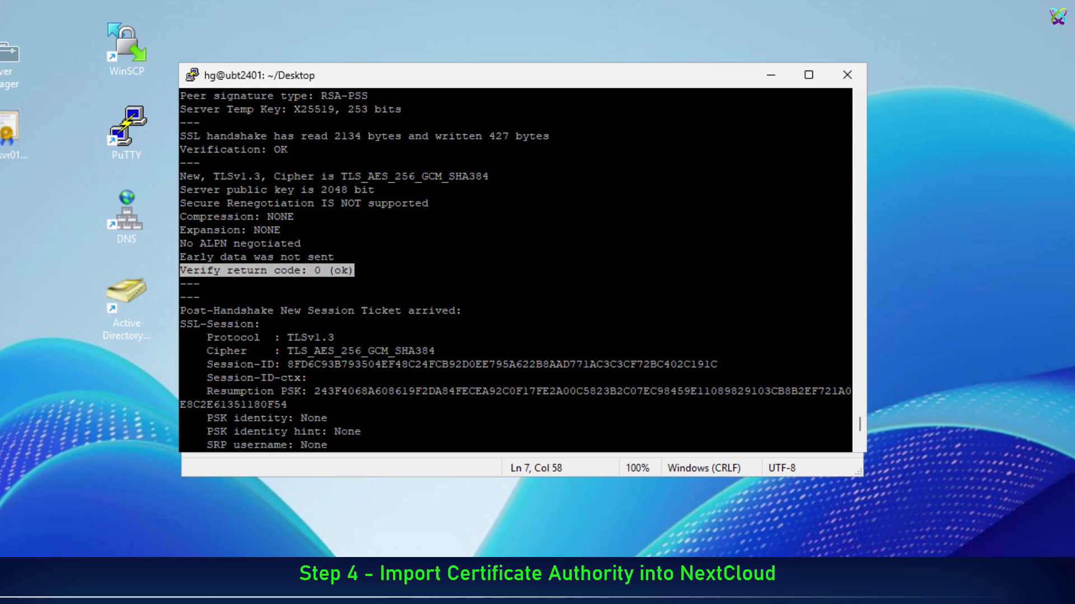
{"action": "left_click", "coordinate": [773, 78]}
{"action": "left_click", "coordinate": [766, 102]}
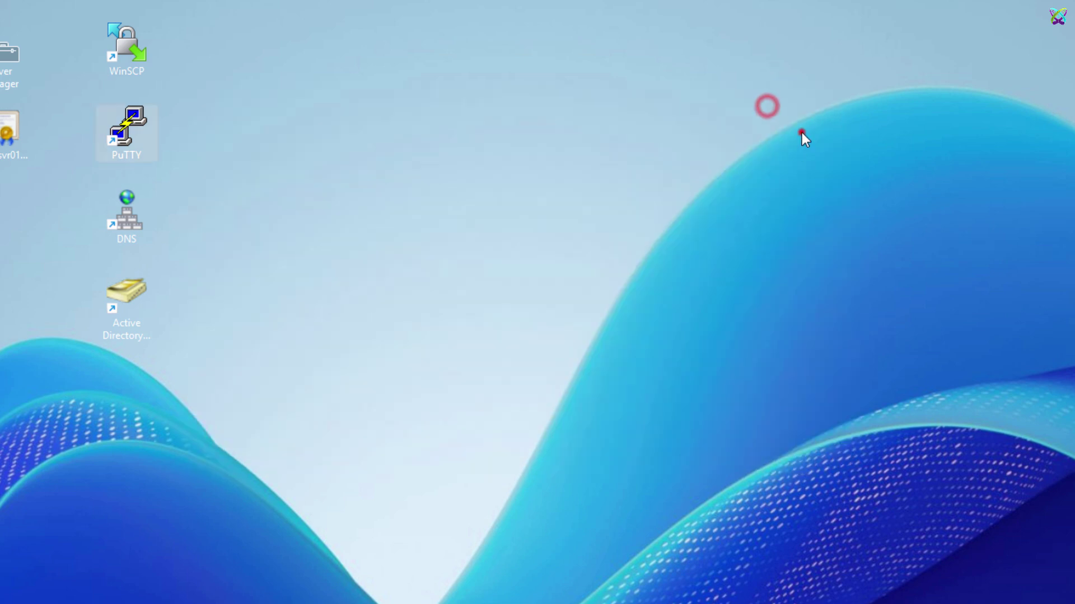
{"action": "left_click", "coordinate": [801, 132]}
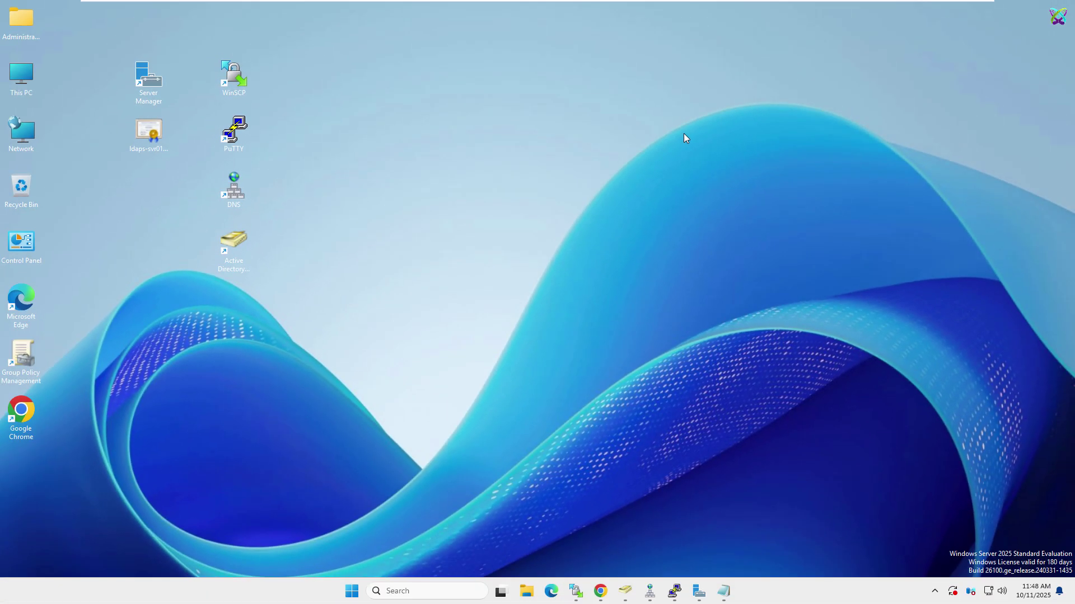
- Start a new user in ttc.local/Users with first name SYNC NEXTCLOUD and logon name sync_nextcloud
{"action": "left_click", "coordinate": [625, 591]}
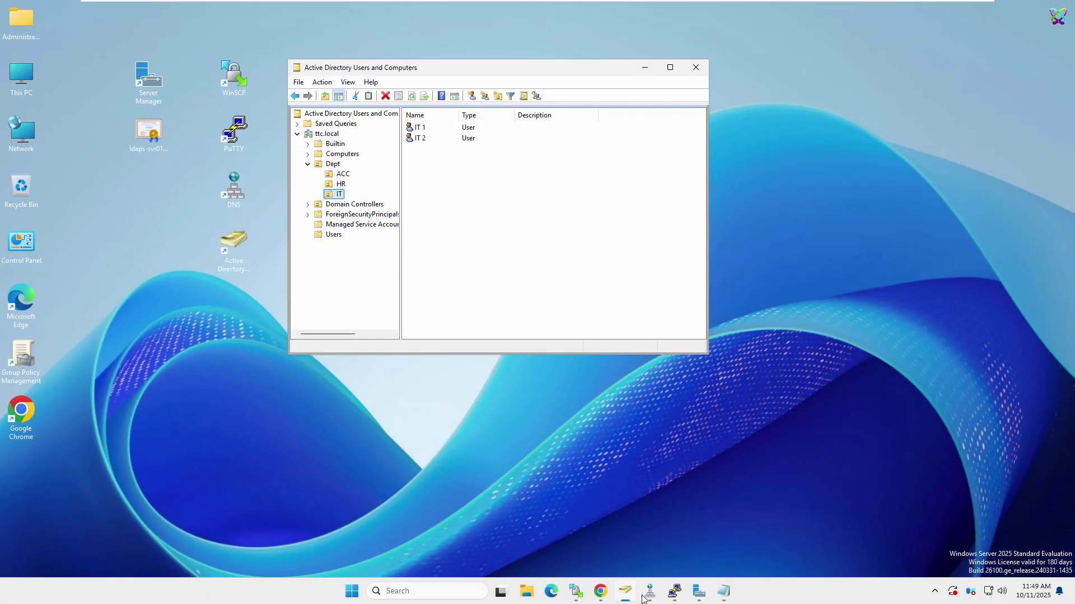
{"action": "left_click", "coordinate": [337, 236]}
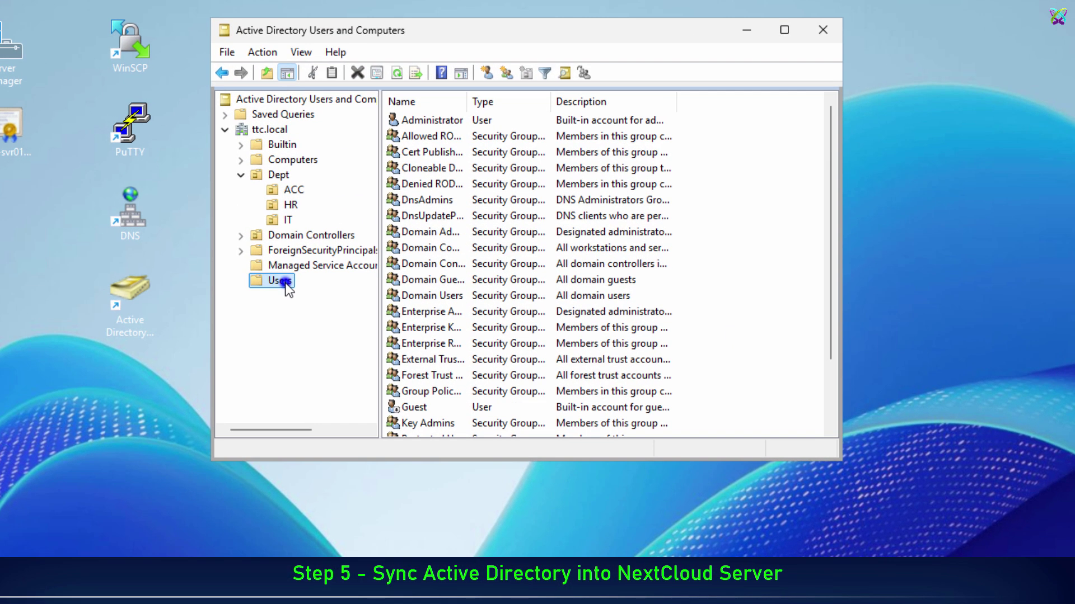
{"action": "right_click", "coordinate": [286, 285]}
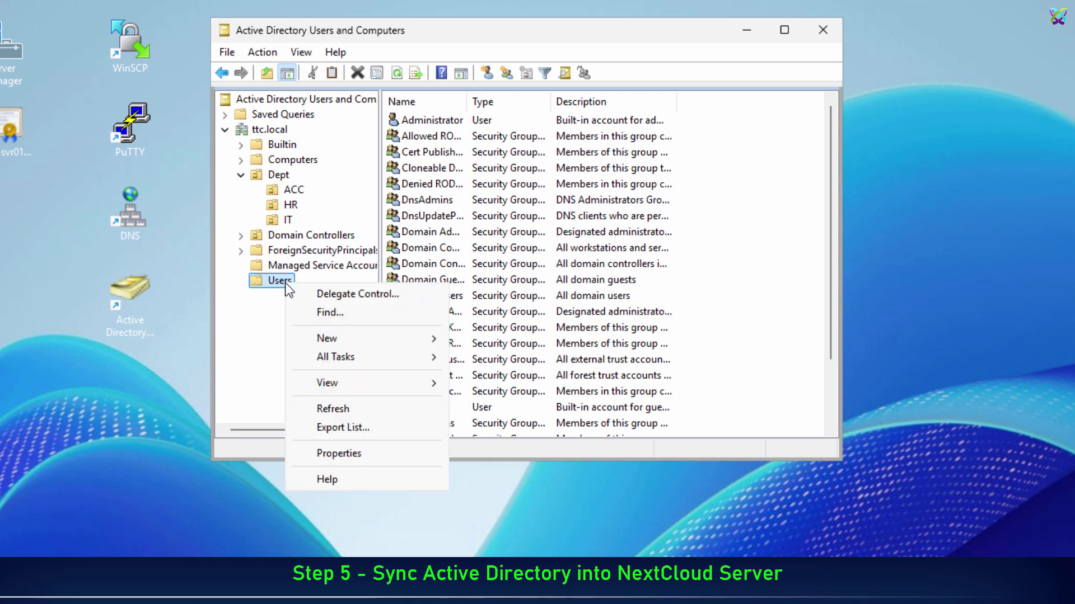
{"action": "left_click", "coordinate": [347, 339]}
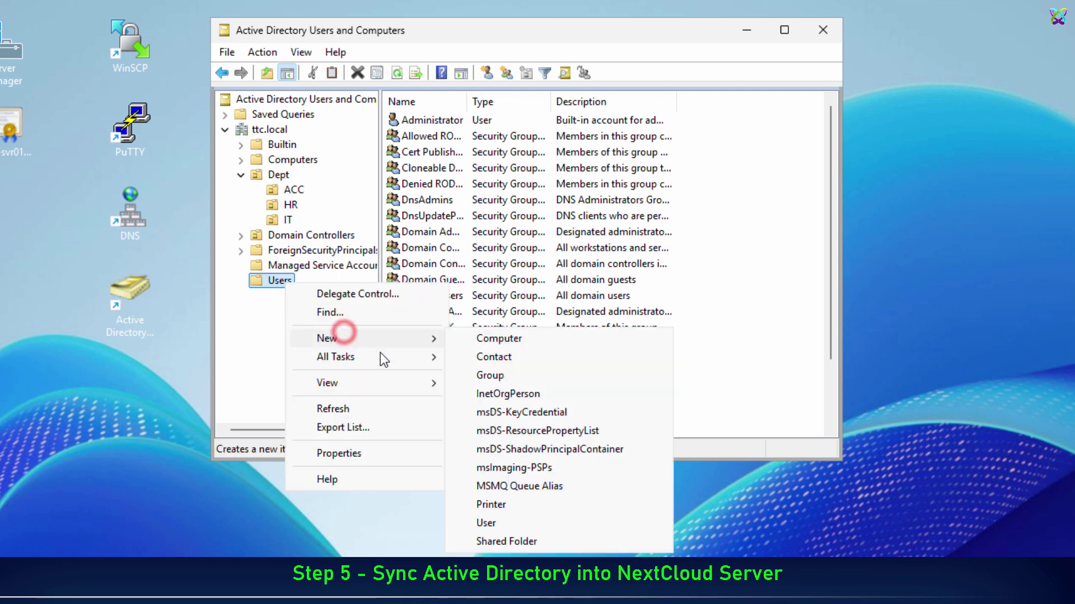
{"action": "left_click", "coordinate": [525, 521]}
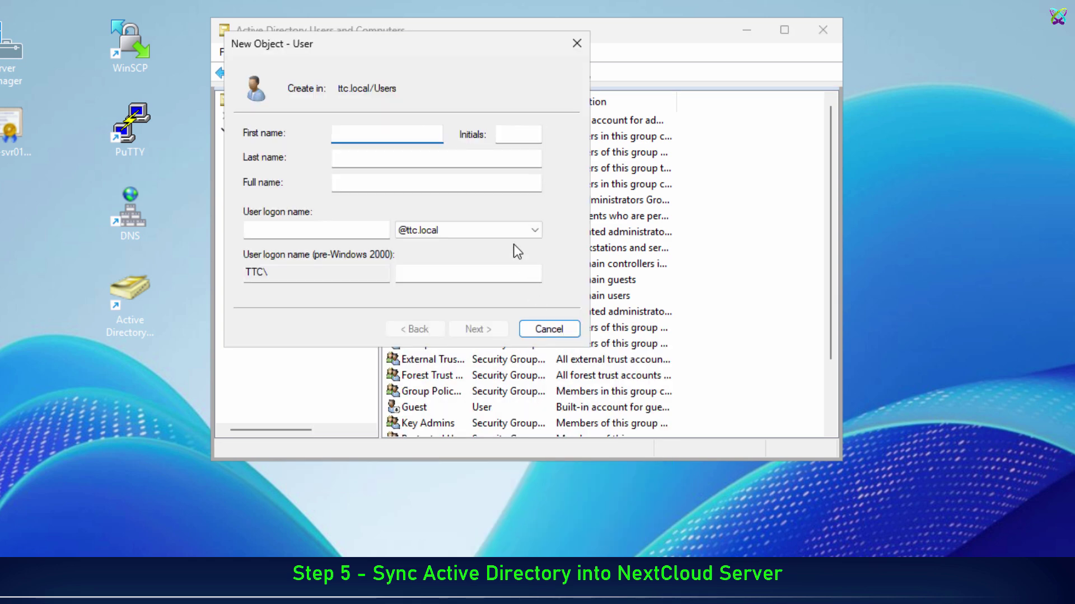
{"action": "type", "text": "SYNC NE"}
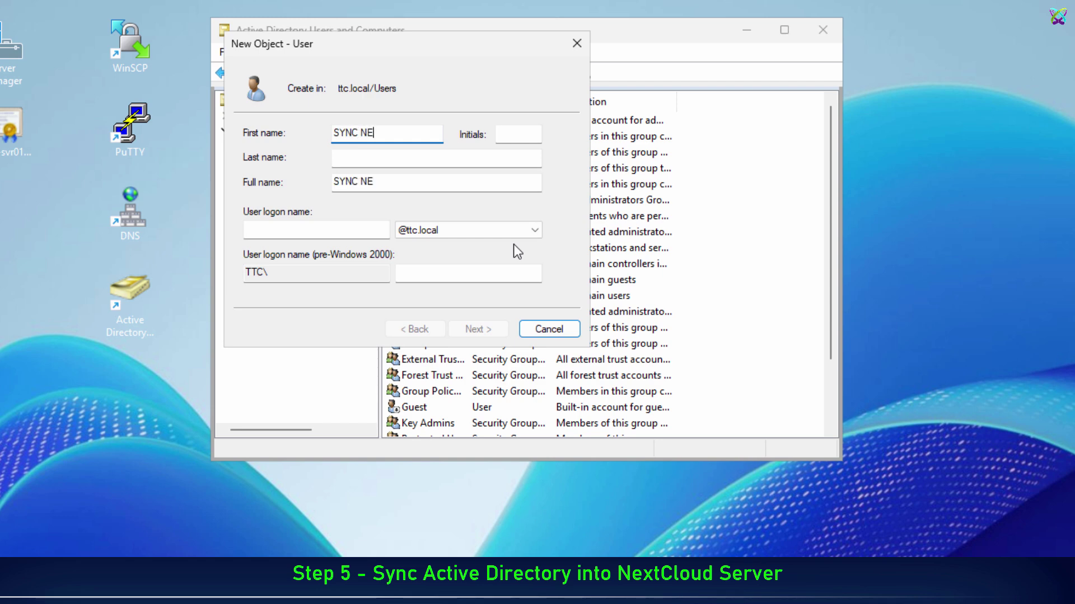
{"action": "type", "text": "XTCLOUD"}
{"action": "key", "text": "Tab"}
{"action": "key", "text": "Tab"}
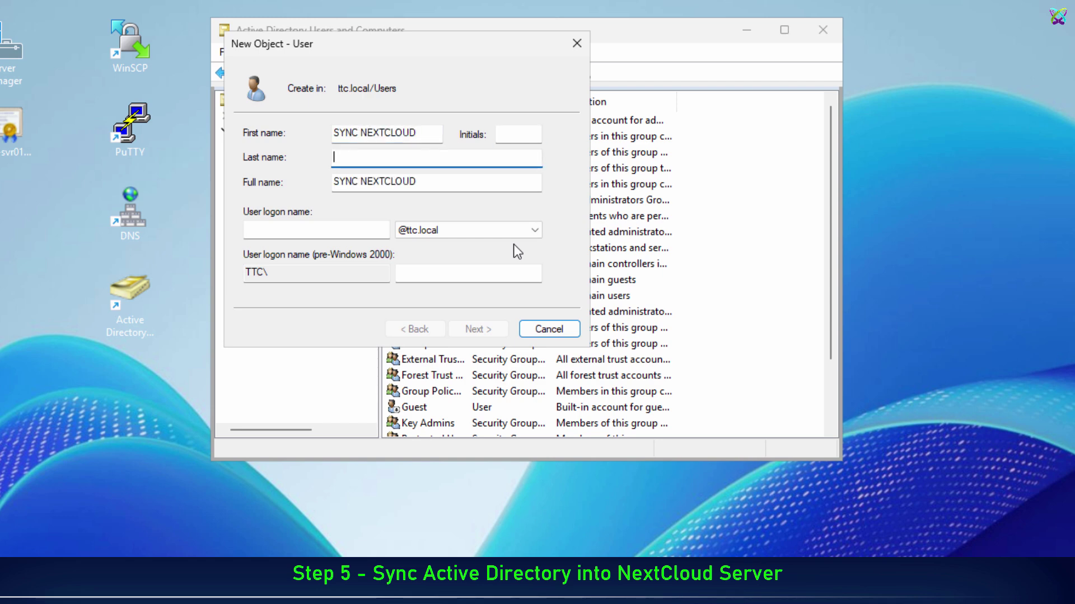
{"action": "key", "text": "Tab"}
{"action": "key", "text": "Tab"}
{"action": "type", "text": "sync_n"}
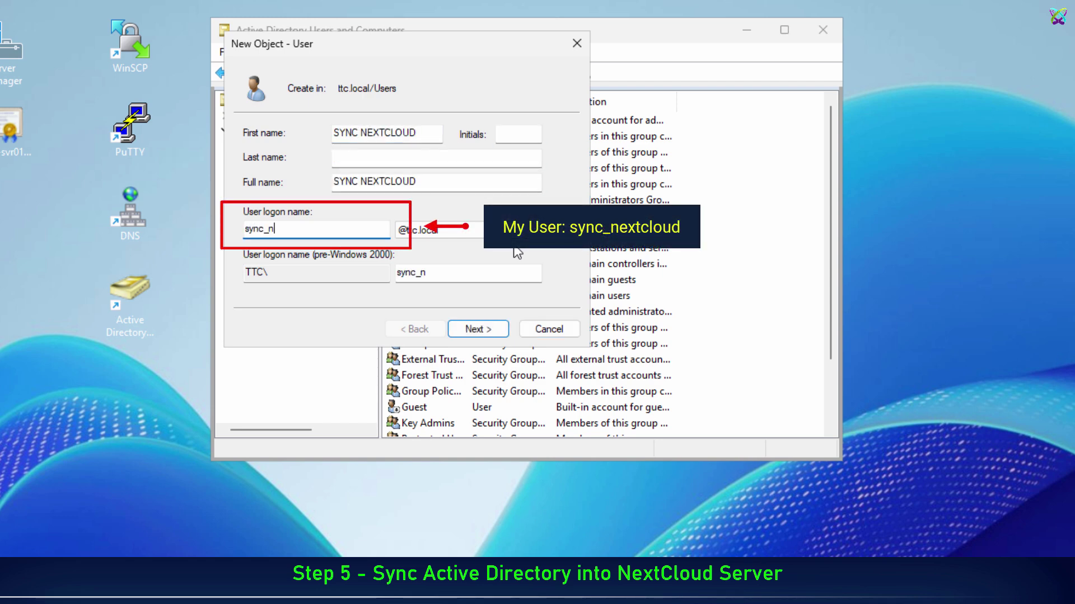
{"action": "type", "text": "extcloud"}
- Make the password unchangeable and never-expiring, with no change at logon, and enter it twice
{"action": "key", "text": "Return"}
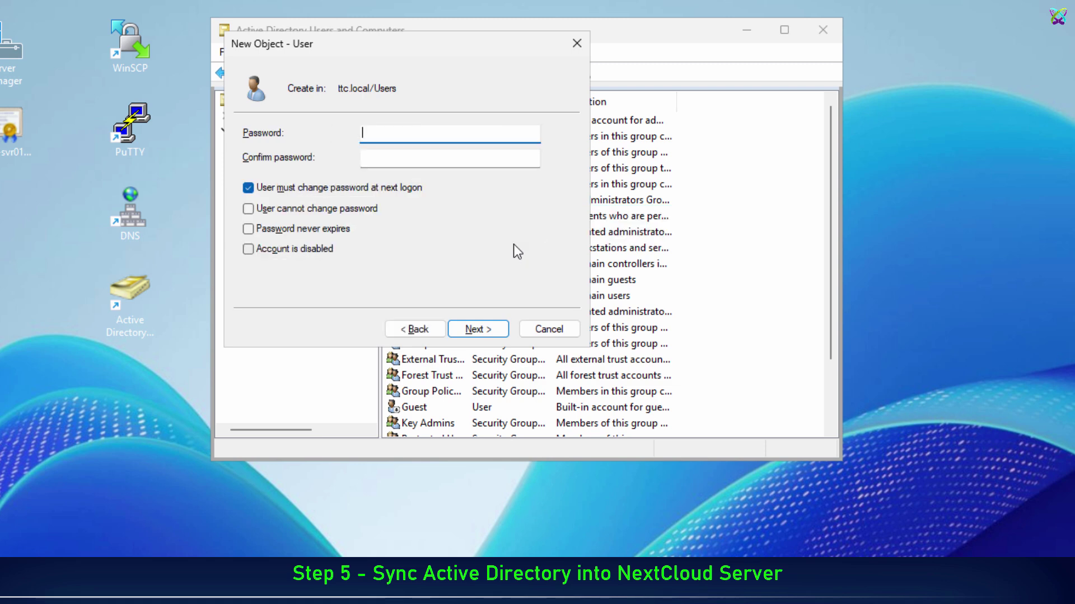
{"action": "left_click", "coordinate": [248, 188]}
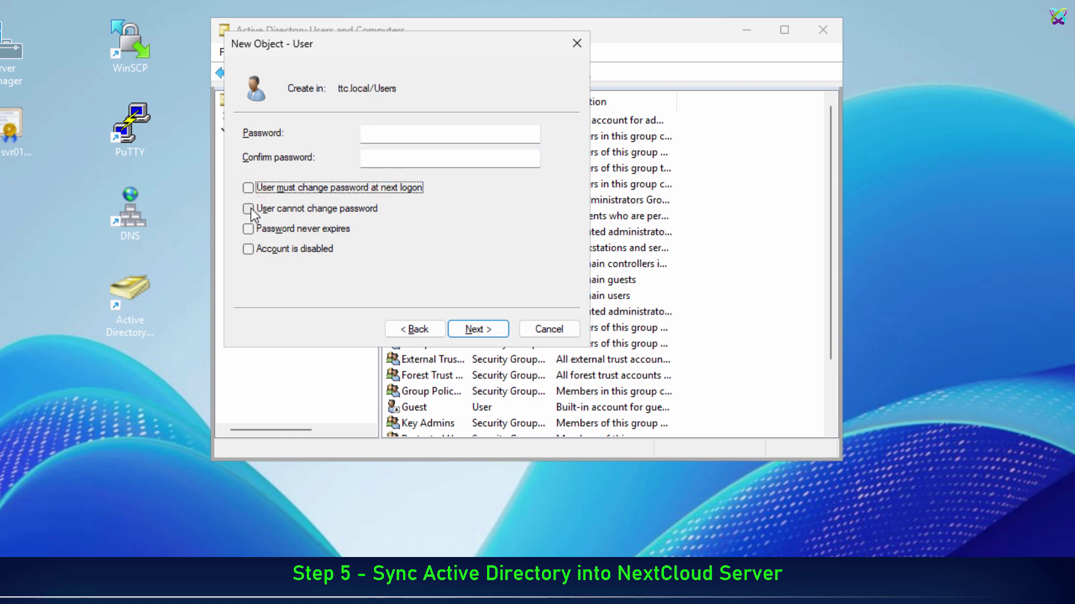
{"action": "left_click", "coordinate": [248, 209]}
{"action": "left_click", "coordinate": [248, 229]}
{"action": "left_click", "coordinate": [494, 135]}
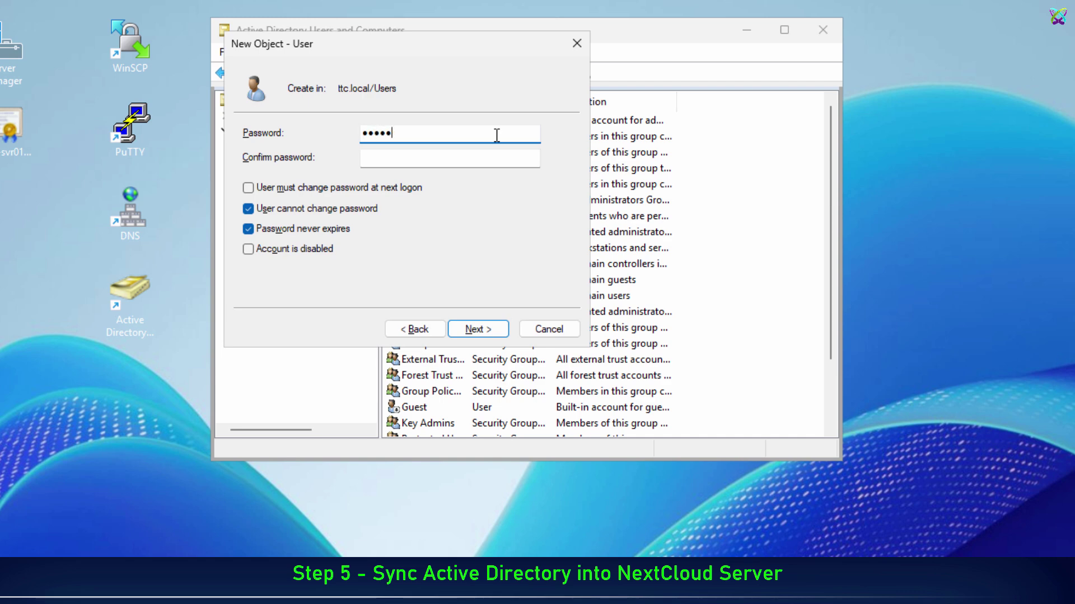
{"action": "type", "text": "*****"}
{"action": "key", "text": "Tab"}
{"action": "type", "text": "**"}
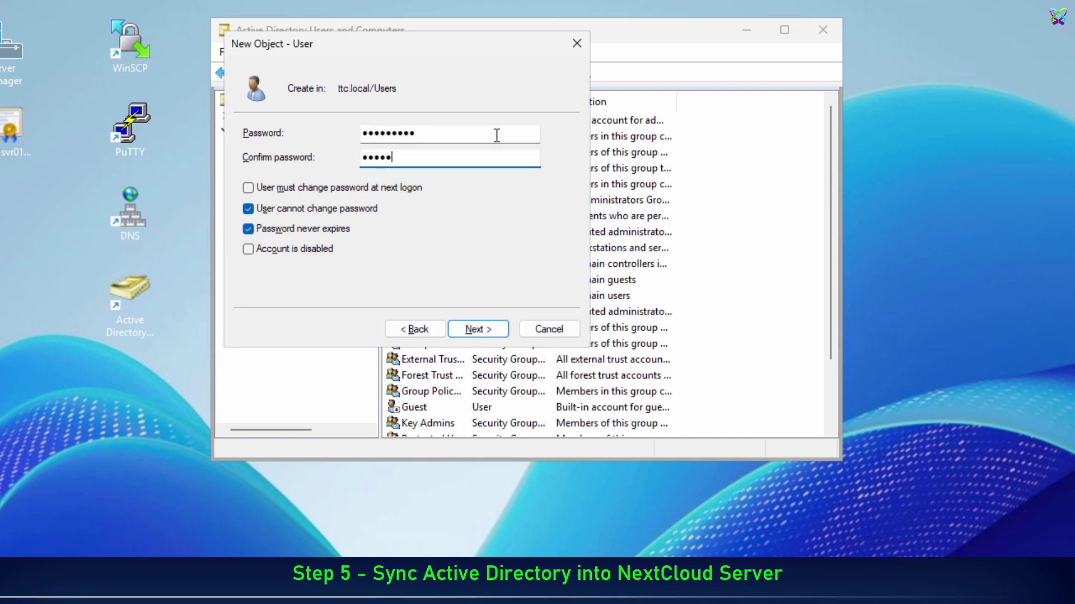
{"action": "type", "text": "********"}
- Finish creating SYNC NEXTCLOUD, check it in the Users list, and minimize the console
{"action": "left_click", "coordinate": [469, 337]}
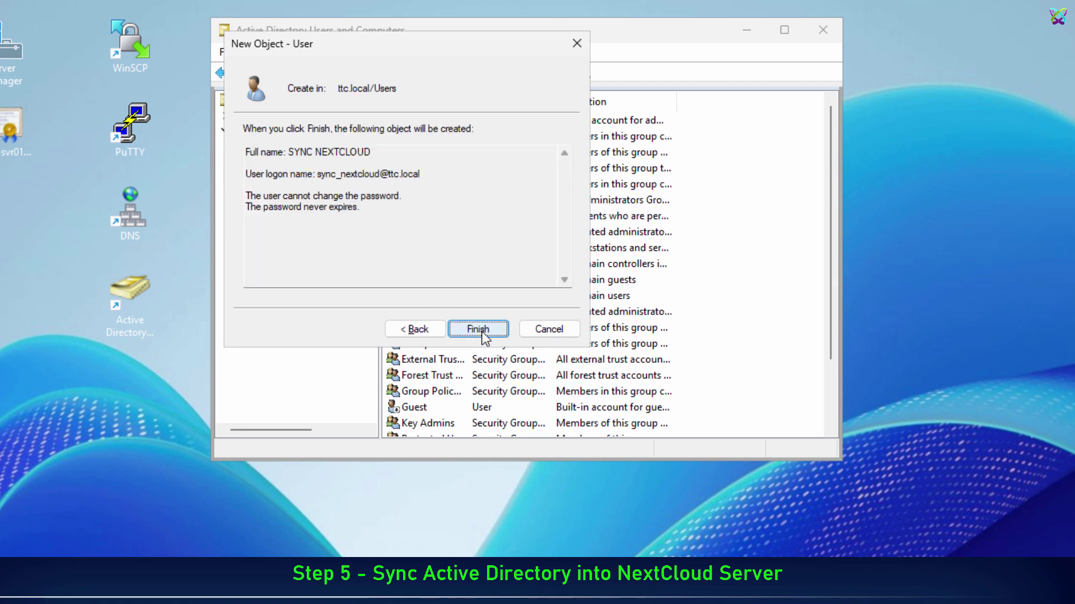
{"action": "left_click", "coordinate": [481, 332]}
{"action": "left_click", "coordinate": [432, 408]}
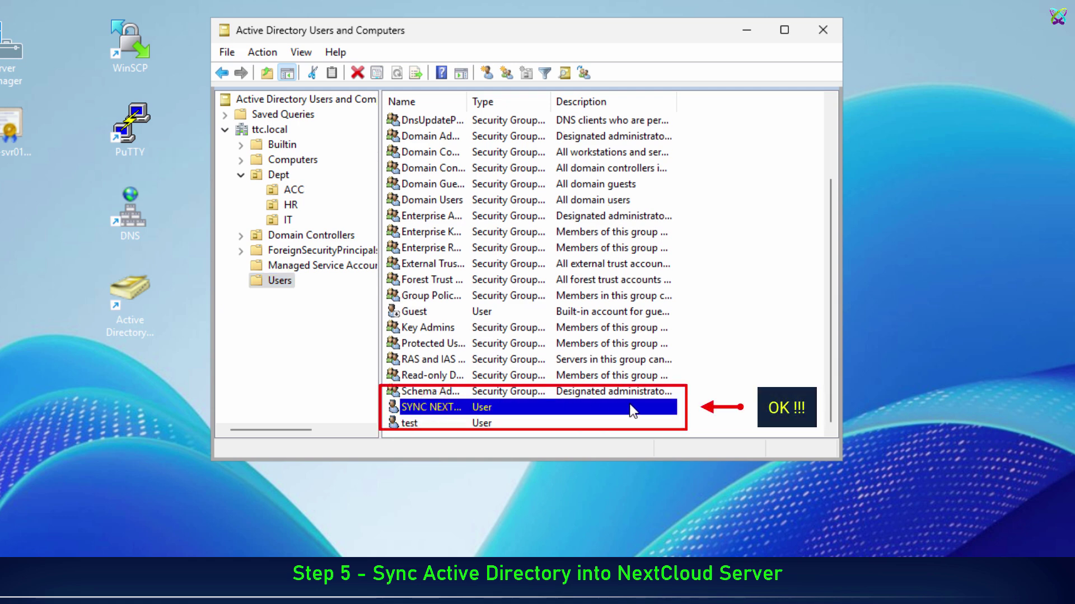
{"action": "left_click", "coordinate": [749, 30]}
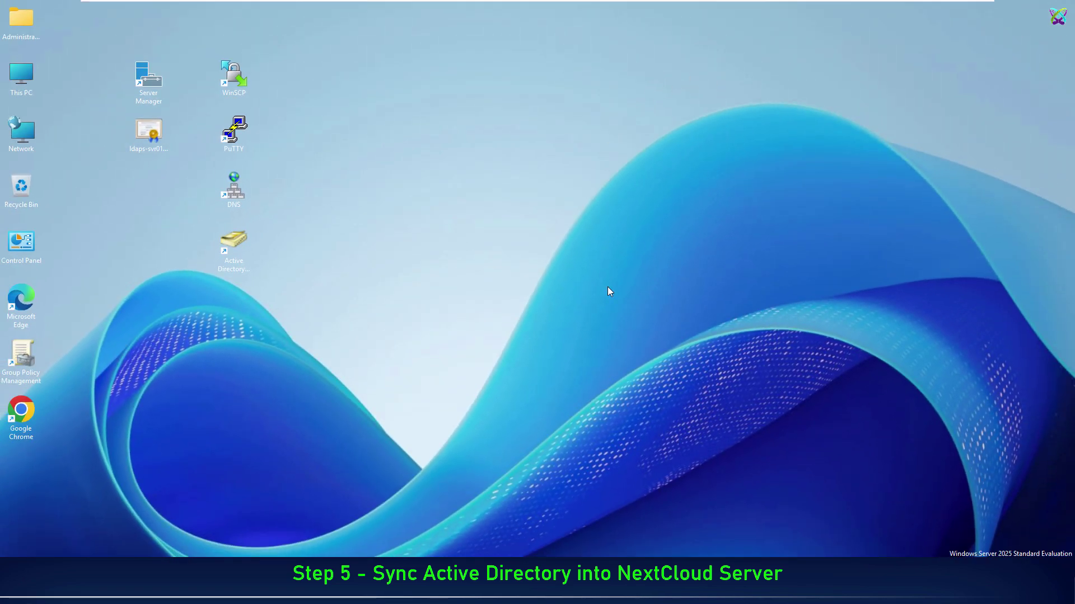
- Open Nextcloud's Administration settings Overview from the admin account menu in the browser
{"action": "left_click", "coordinate": [600, 592]}
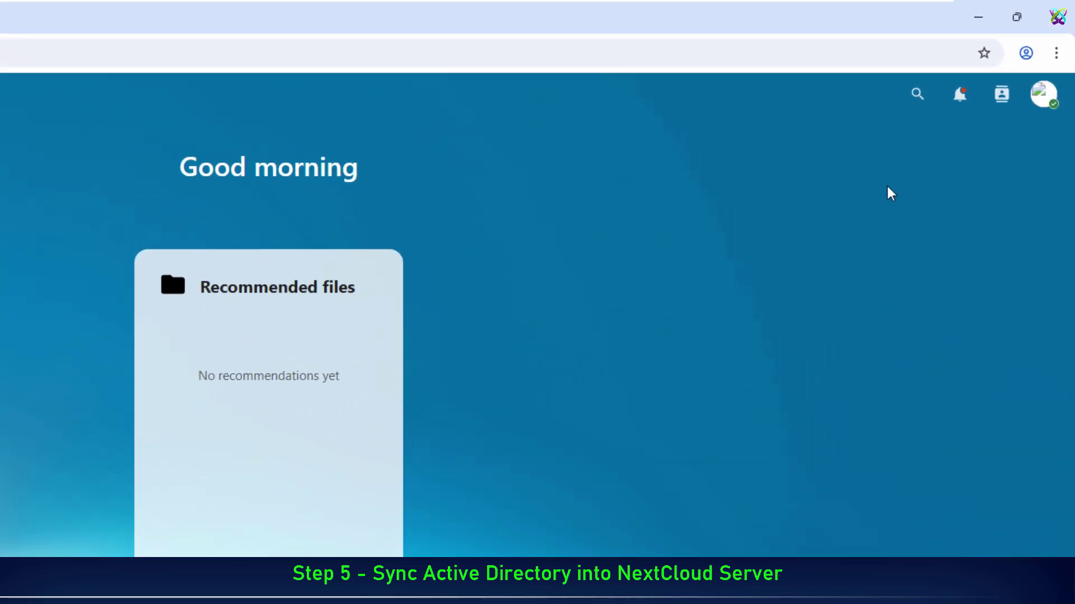
{"action": "left_click", "coordinate": [1042, 97]}
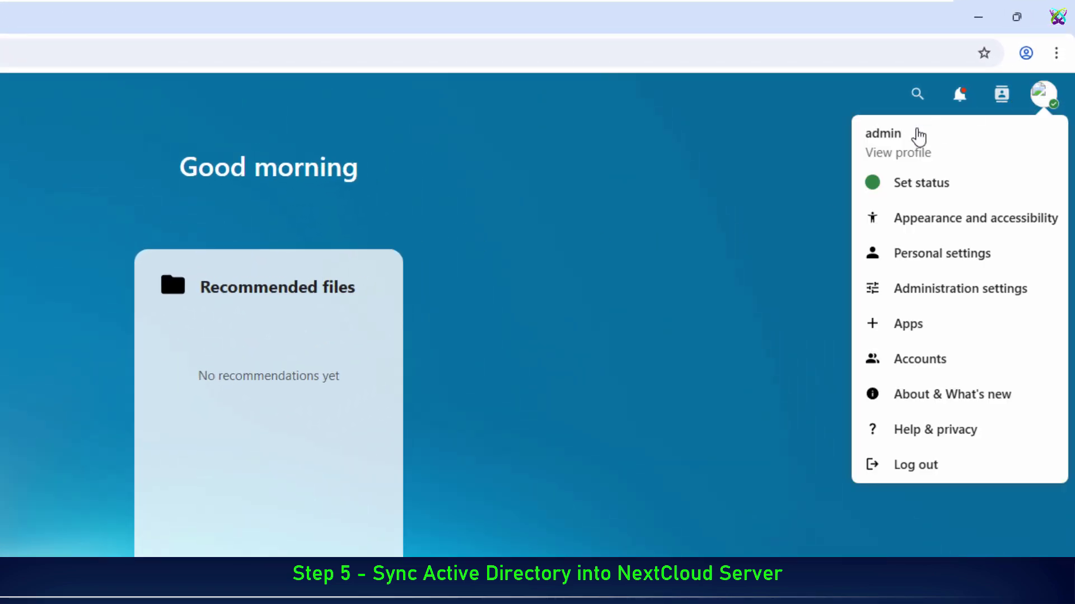
{"action": "left_click", "coordinate": [1033, 290]}
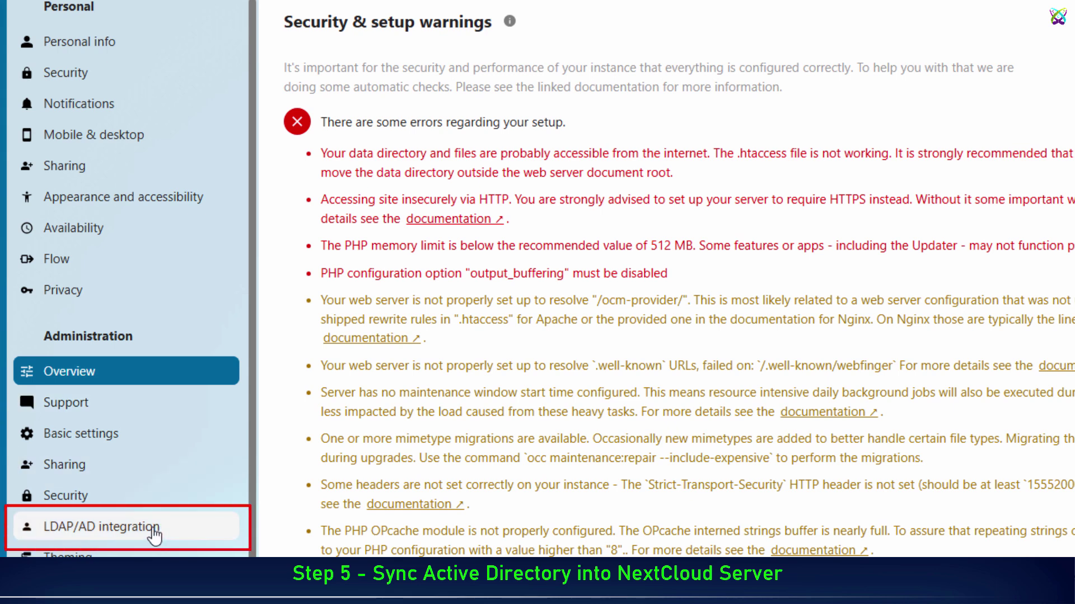
- Set the LDAP/AD integration host to ldaps://svr01.ttc.local and detect port 636
{"action": "left_click", "coordinate": [154, 529]}
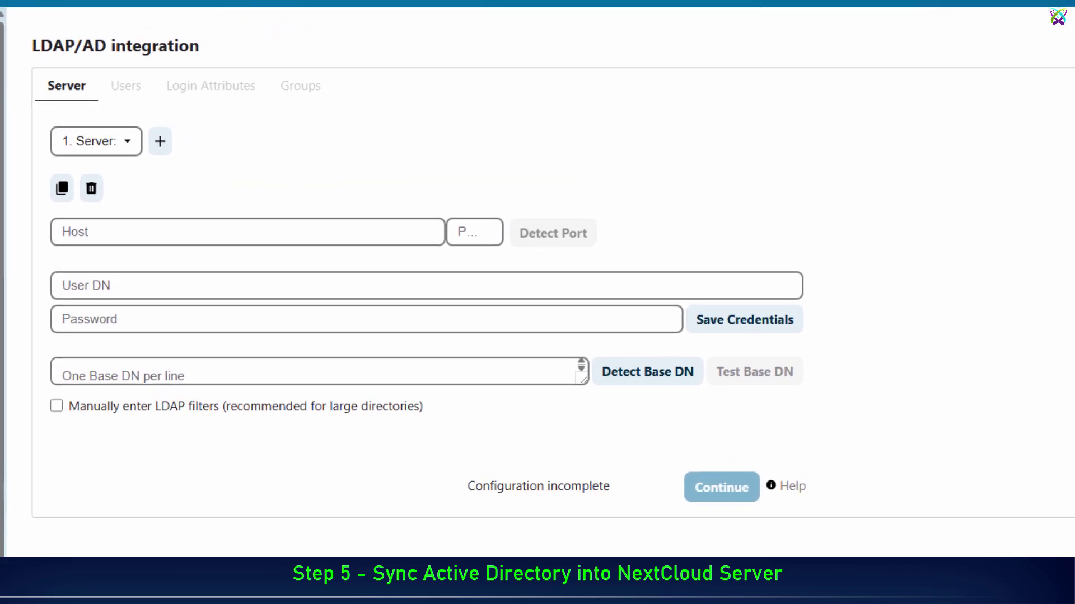
{"action": "left_click", "coordinate": [415, 233]}
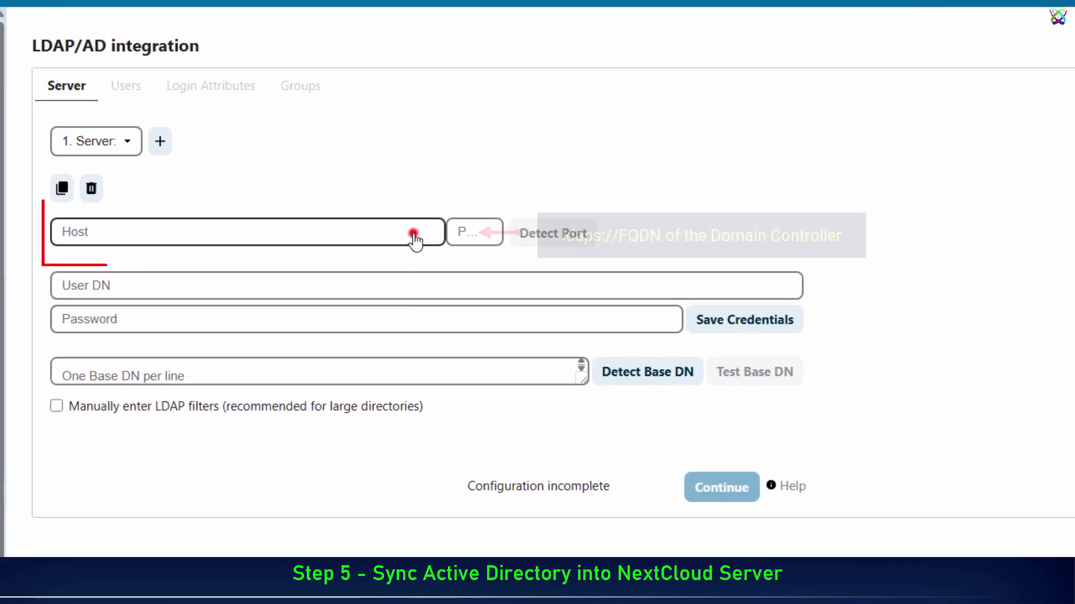
{"action": "type", "text": "ldaps"}
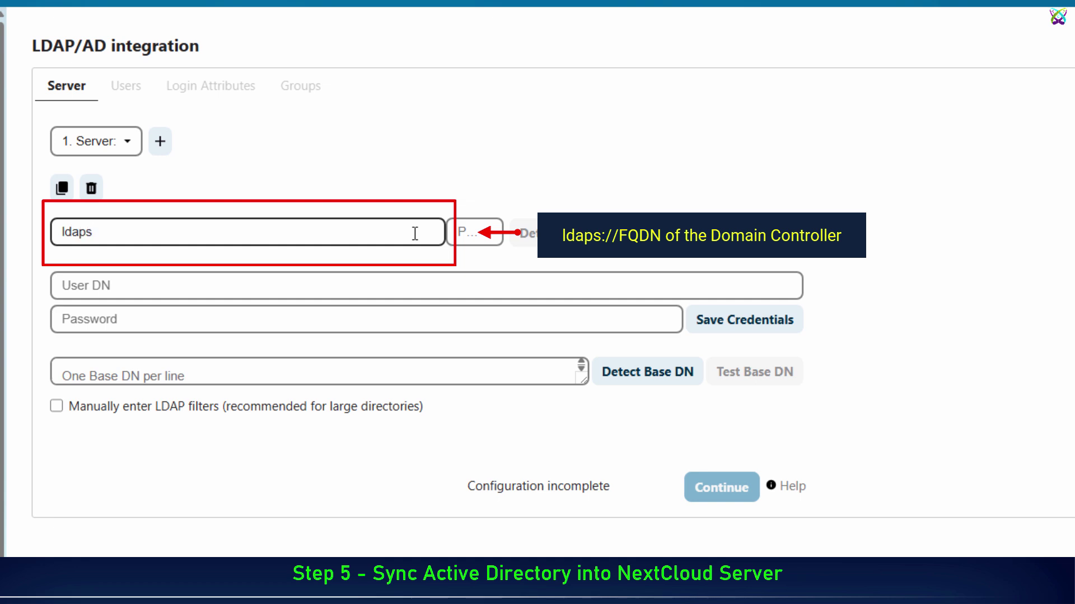
{"action": "type", "text": "://svr01.ttc.local"}
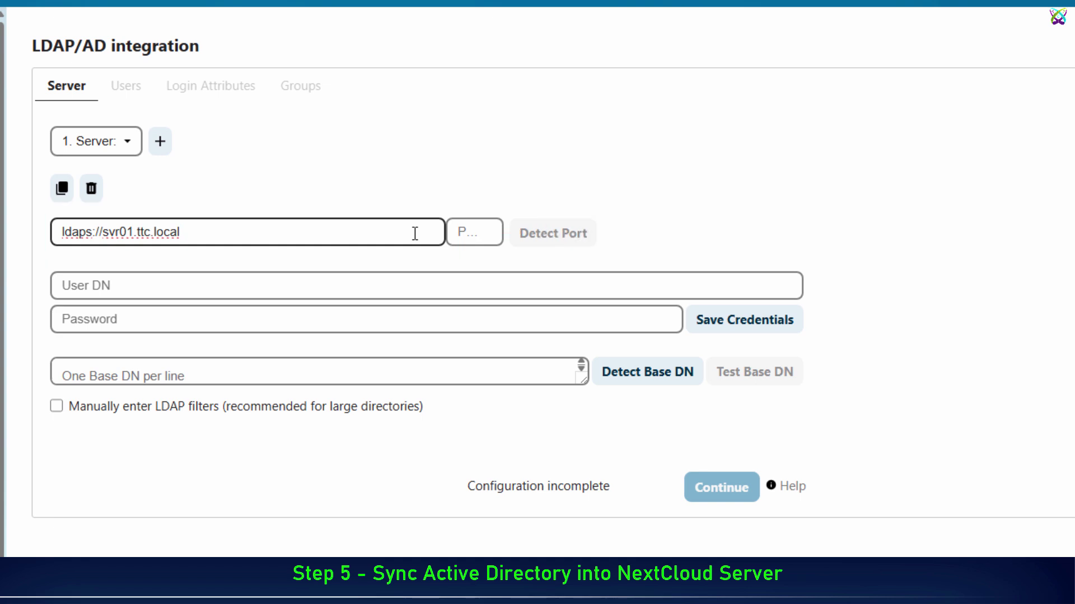
{"action": "left_click", "coordinate": [619, 201]}
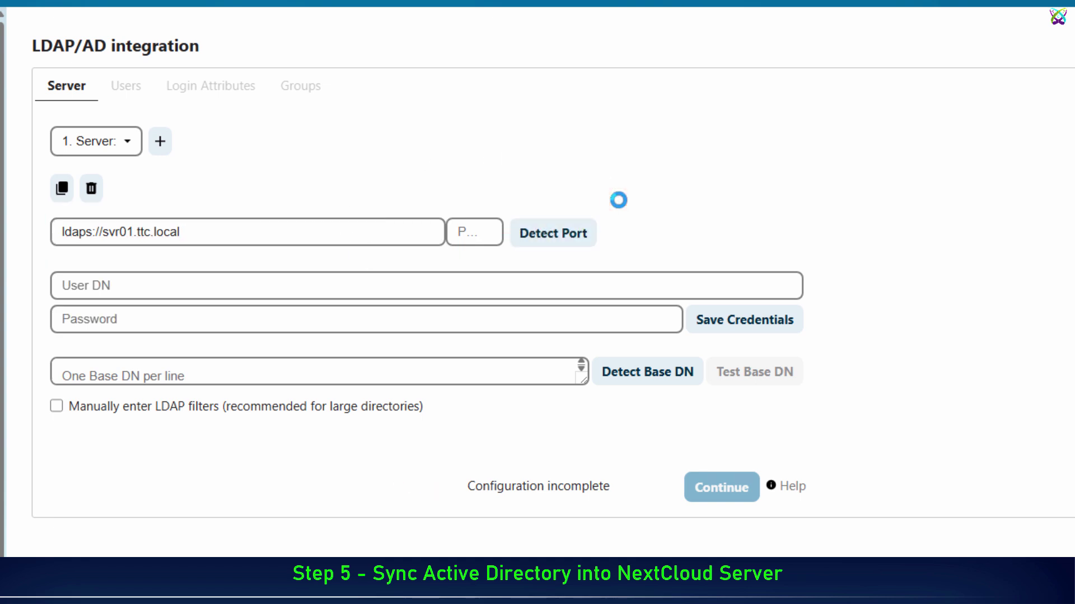
{"action": "left_click", "coordinate": [582, 235]}
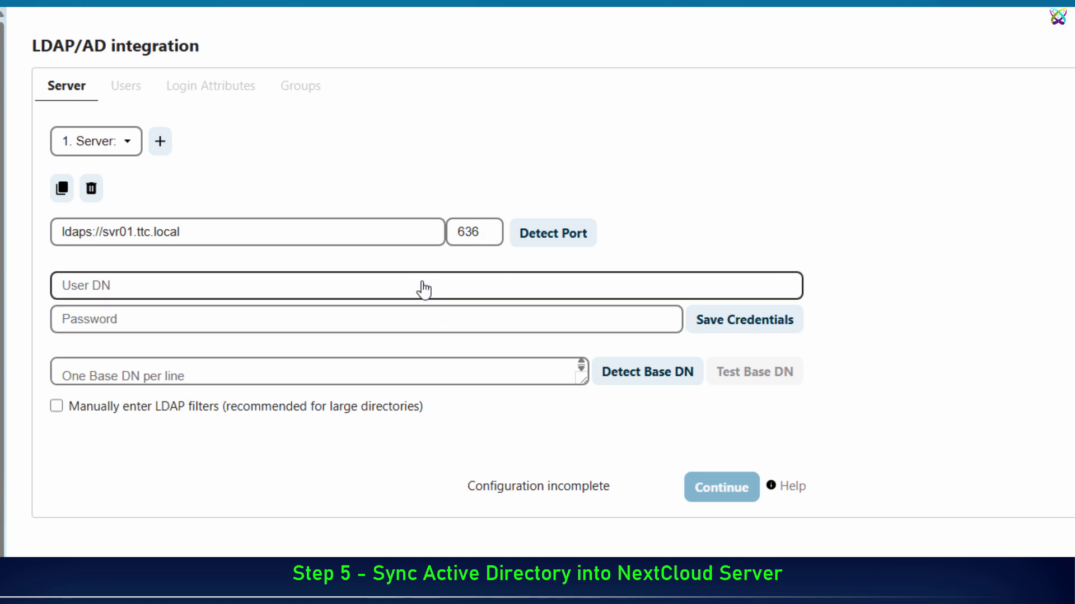
- Save bind DN cn=sync_nextcloud,cn=users,dc=ttc,dc=local with the account password, then enter base DN ou=dept,dc=ttc,dc=local
{"action": "left_click", "coordinate": [691, 284]}
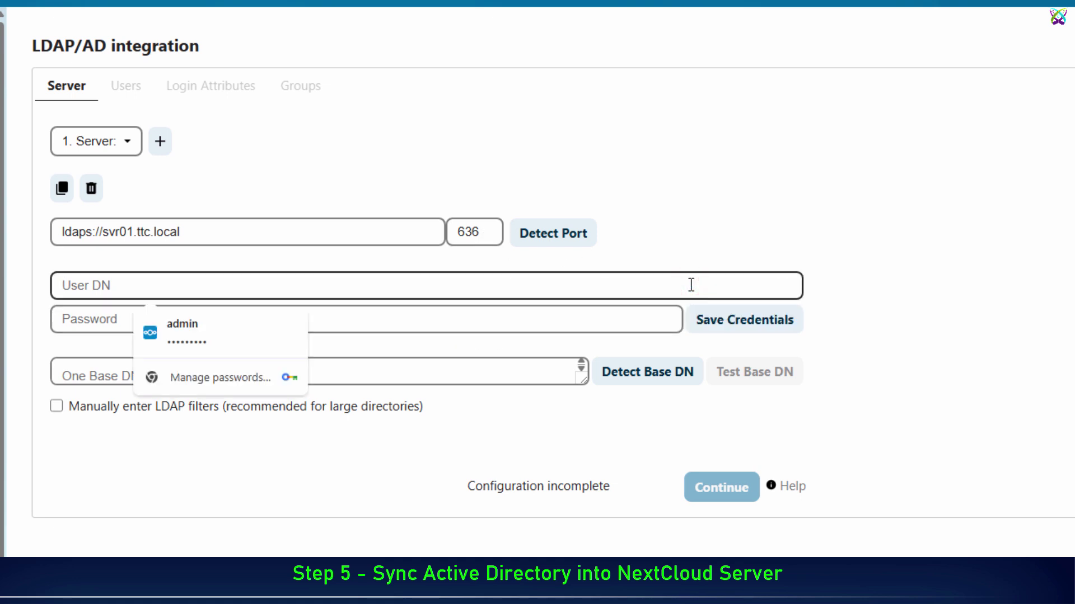
{"action": "type", "text": "cn=sync"}
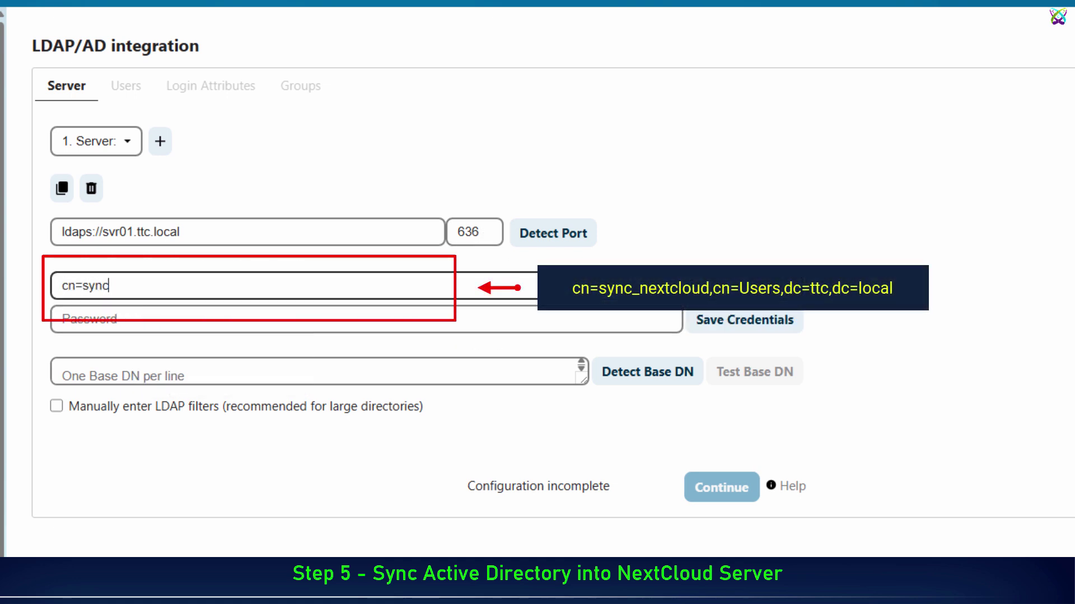
{"action": "type", "text": "_nextcloud,cn=users,"}
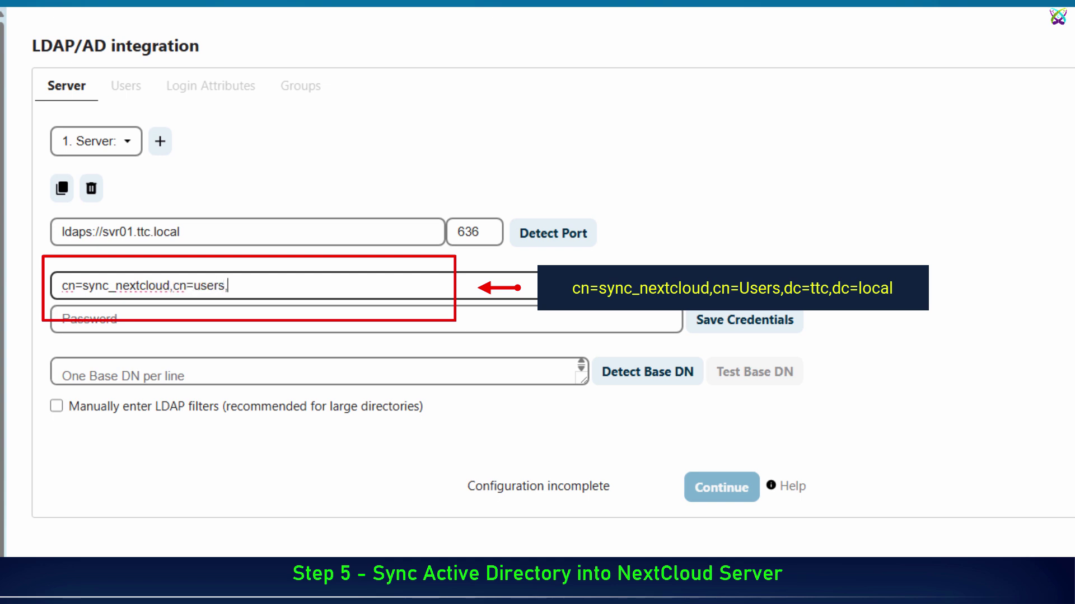
{"action": "type", "text": "dc=ttc,dc=local"}
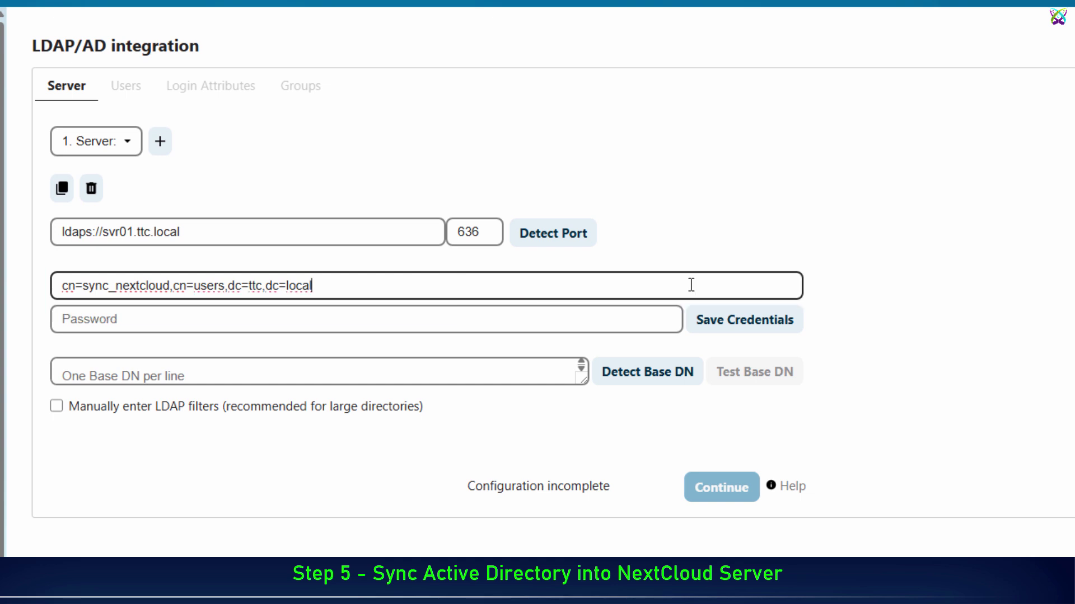
{"action": "key", "text": "Tab"}
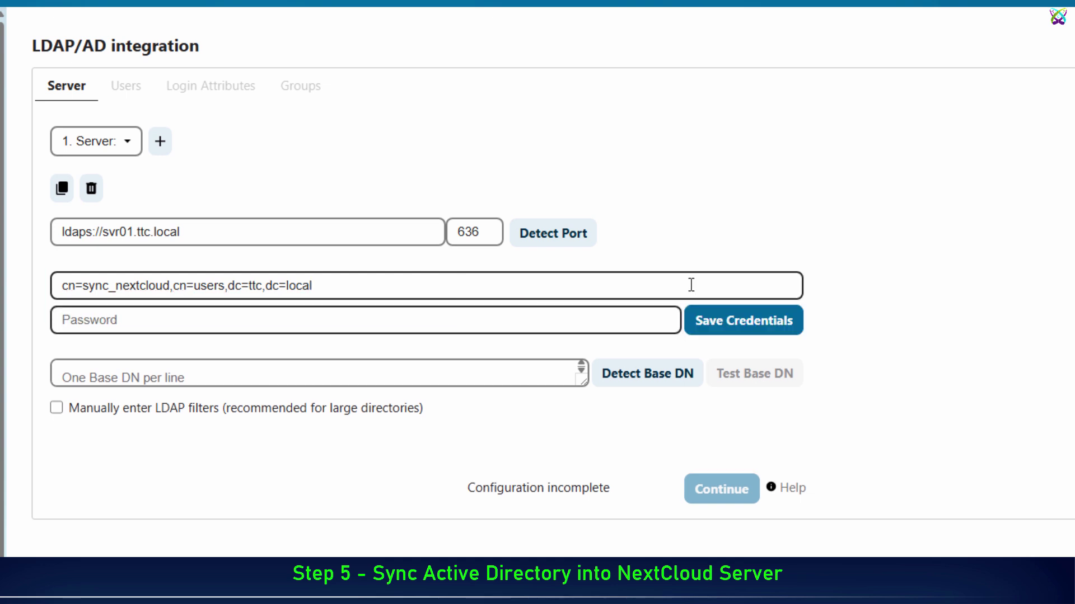
{"action": "type", "text": "•••••••"}
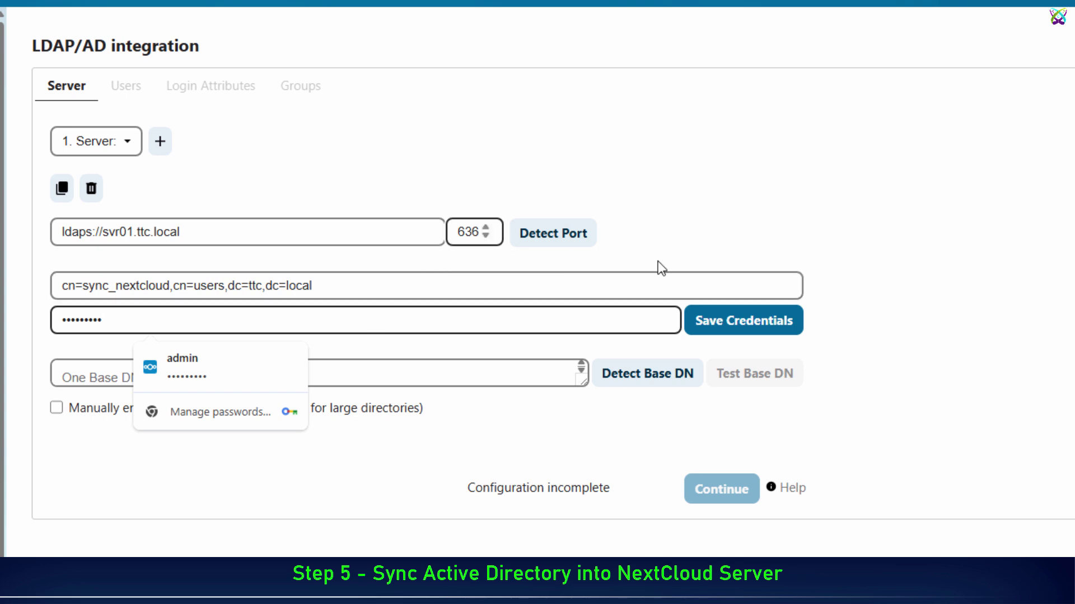
{"action": "left_click", "coordinate": [757, 329]}
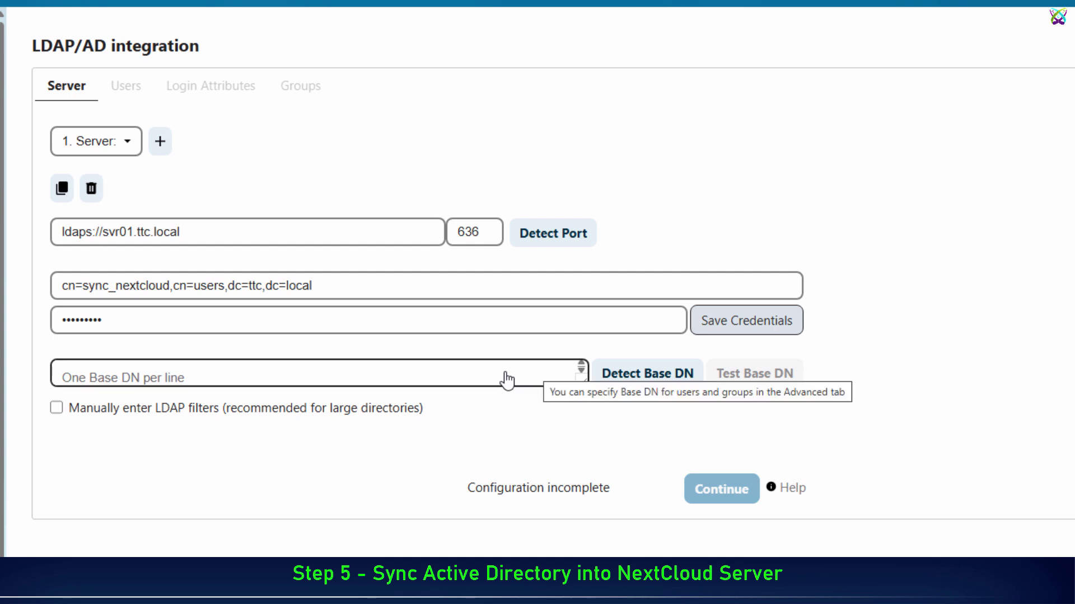
{"action": "left_click", "coordinate": [482, 376]}
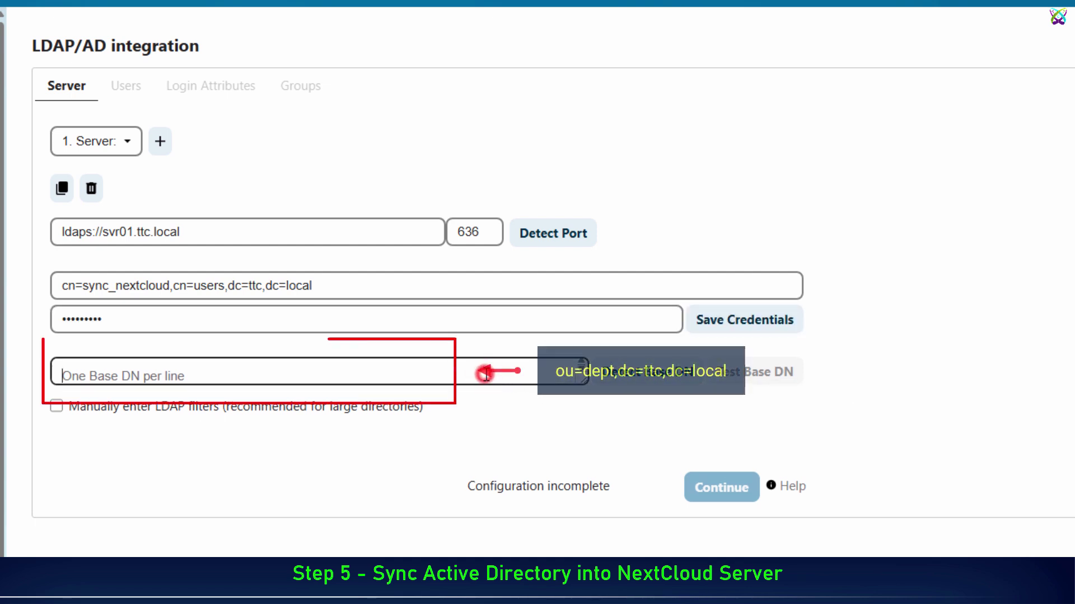
{"action": "type", "text": "ou=de"}
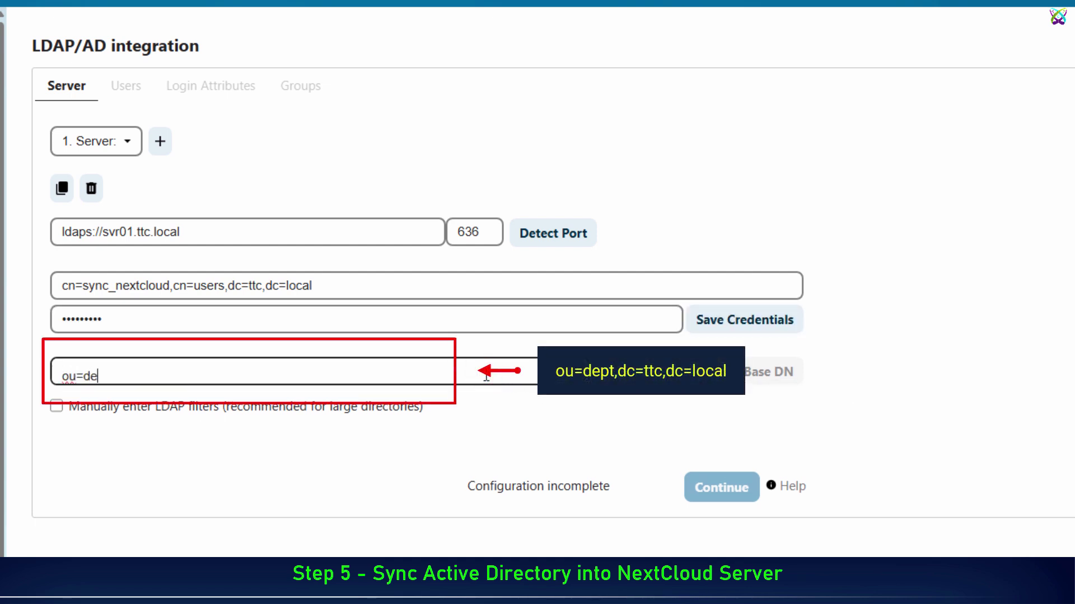
{"action": "type", "text": "pt,dc=ttc,dc=local"}
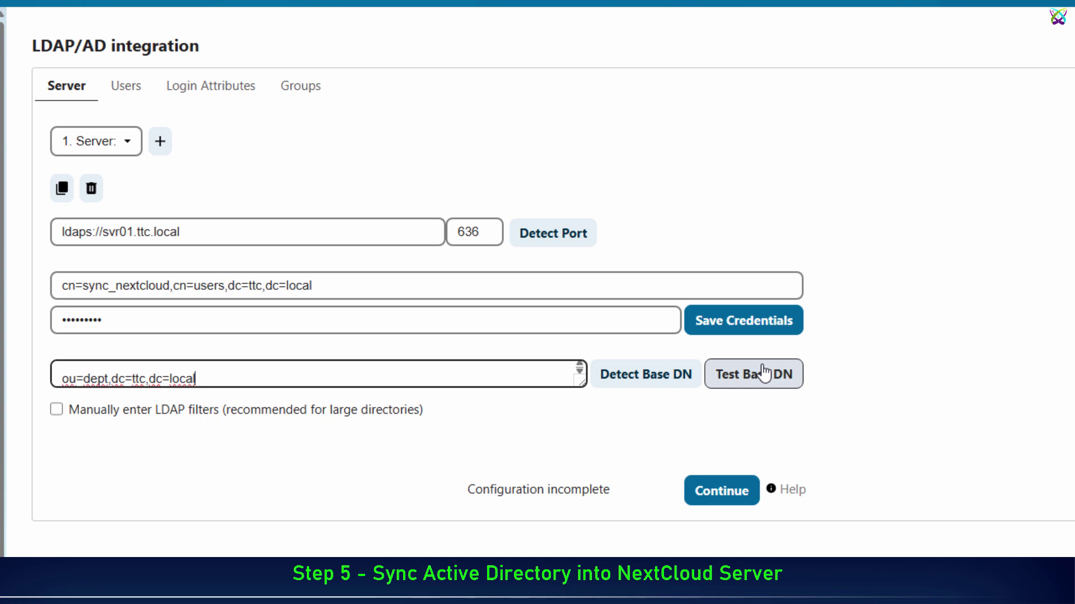
- Test base DN ou=dept,dc=ttc,dc=local (10 entries found) and continue to the Users step
{"action": "left_click", "coordinate": [764, 372]}
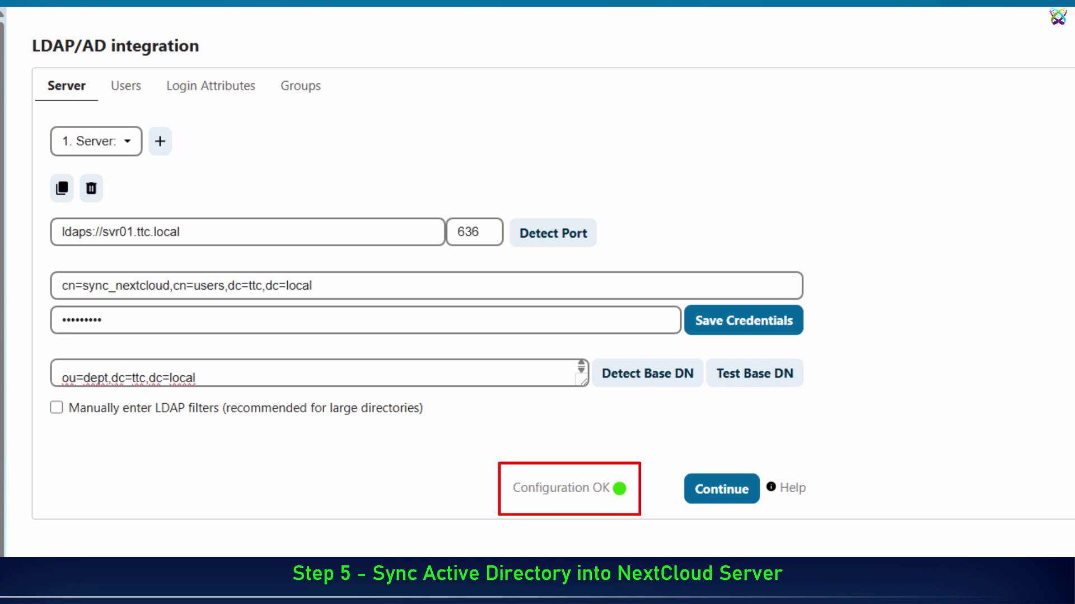
{"action": "left_click", "coordinate": [720, 494]}
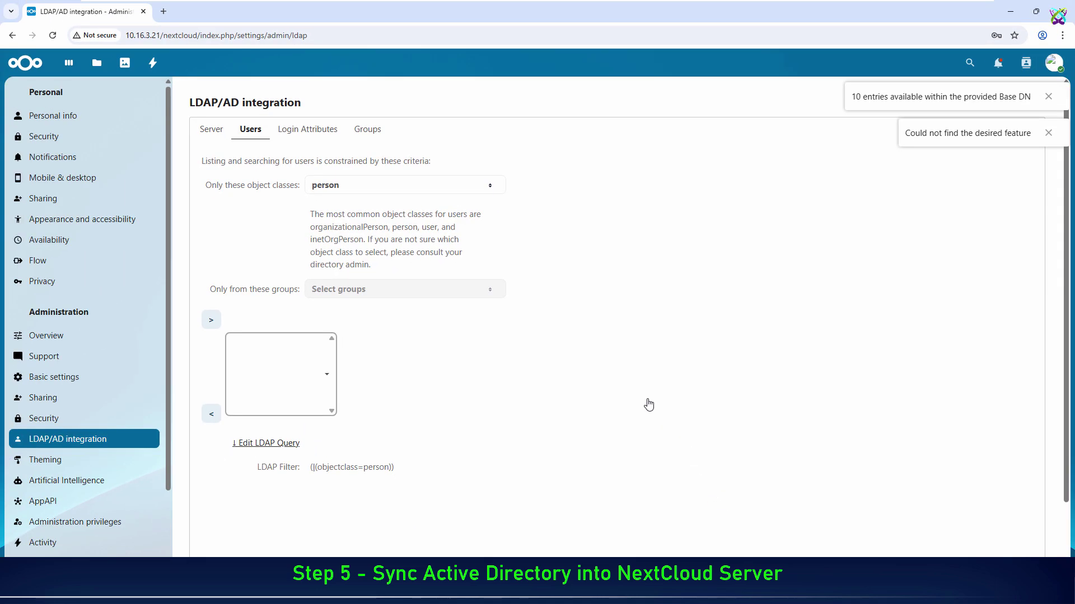
- Accept the default user filter and login attribute settings to reach the Groups step
{"action": "scroll", "coordinate": [649, 404], "scroll_direction": "down", "scroll_amount": 2}
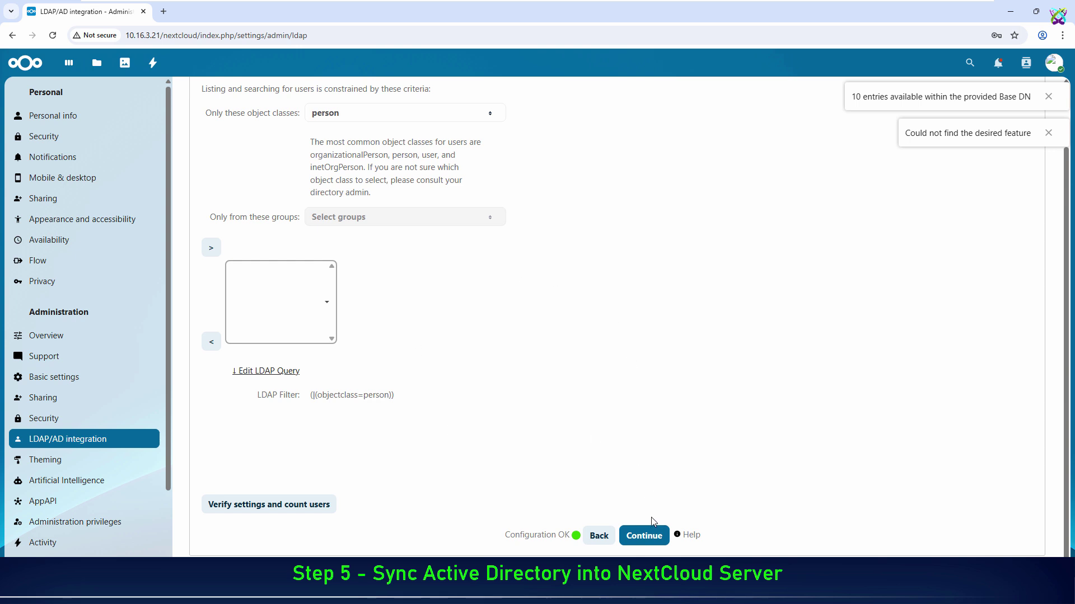
{"action": "left_click", "coordinate": [654, 538]}
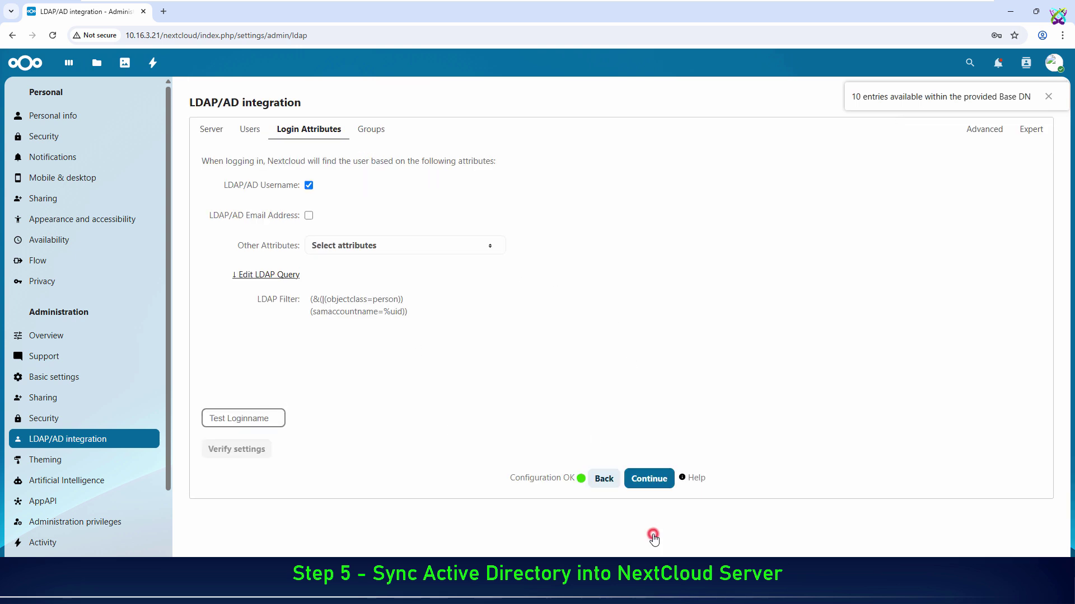
{"action": "left_click", "coordinate": [654, 479]}
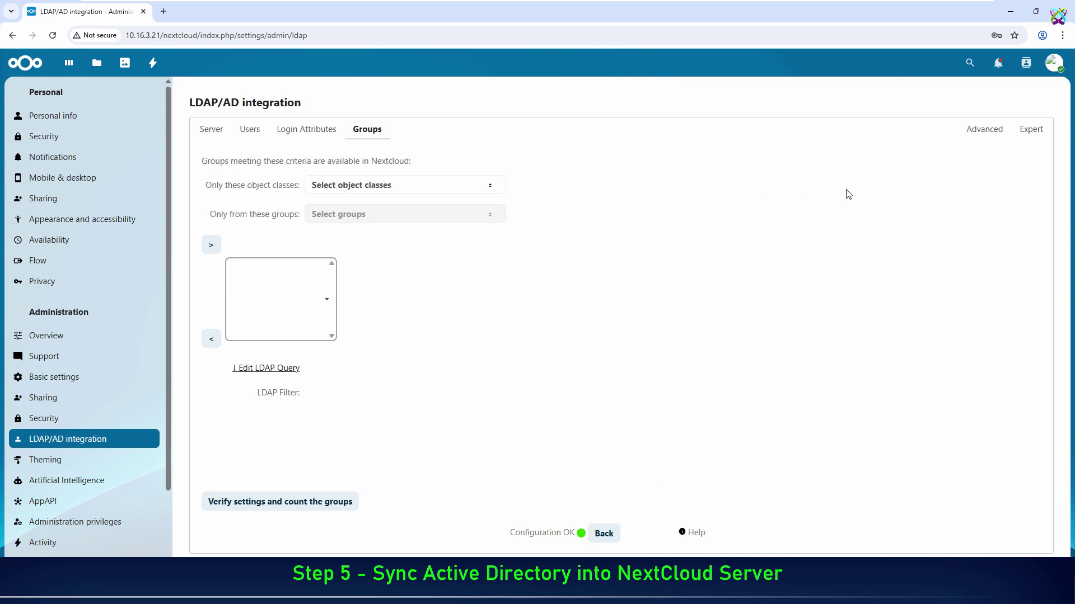
- Show the Accounts list from the admin avatar menu to confirm the synced directory users
{"action": "left_click", "coordinate": [1054, 65]}
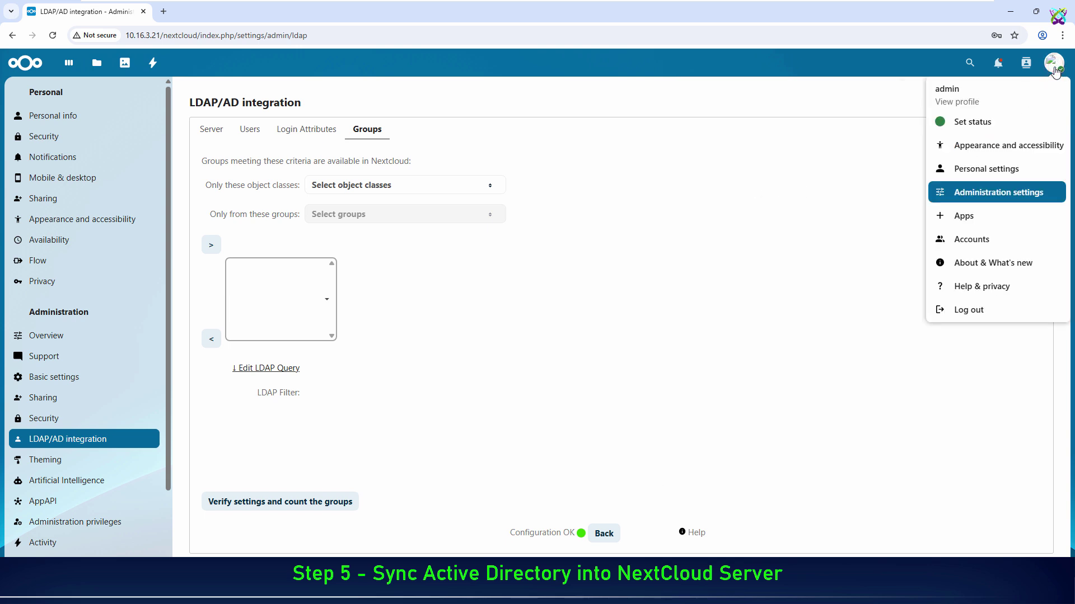
{"action": "left_click", "coordinate": [995, 240]}
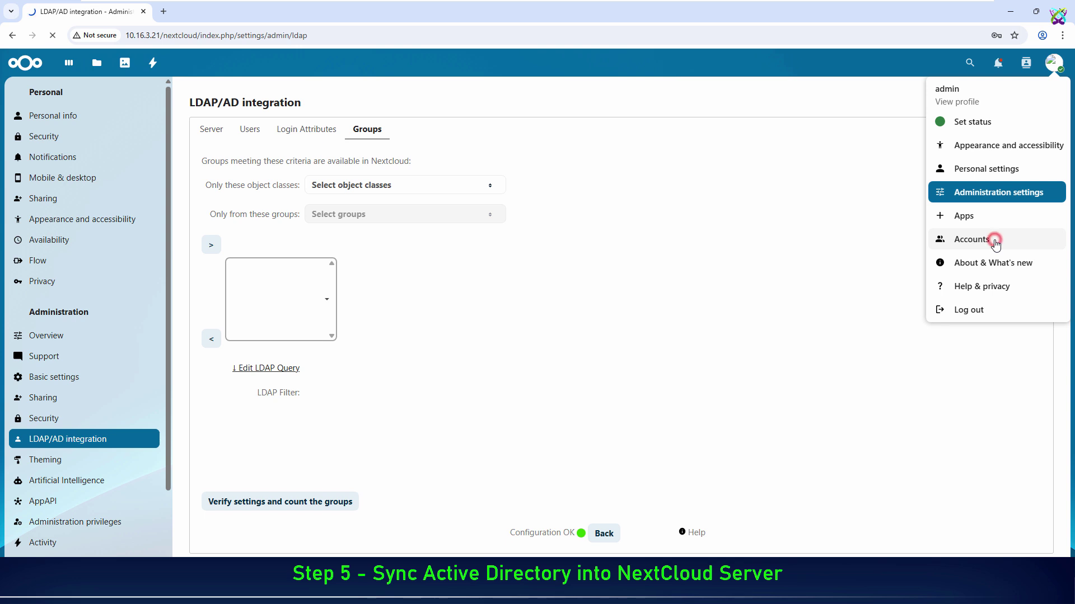